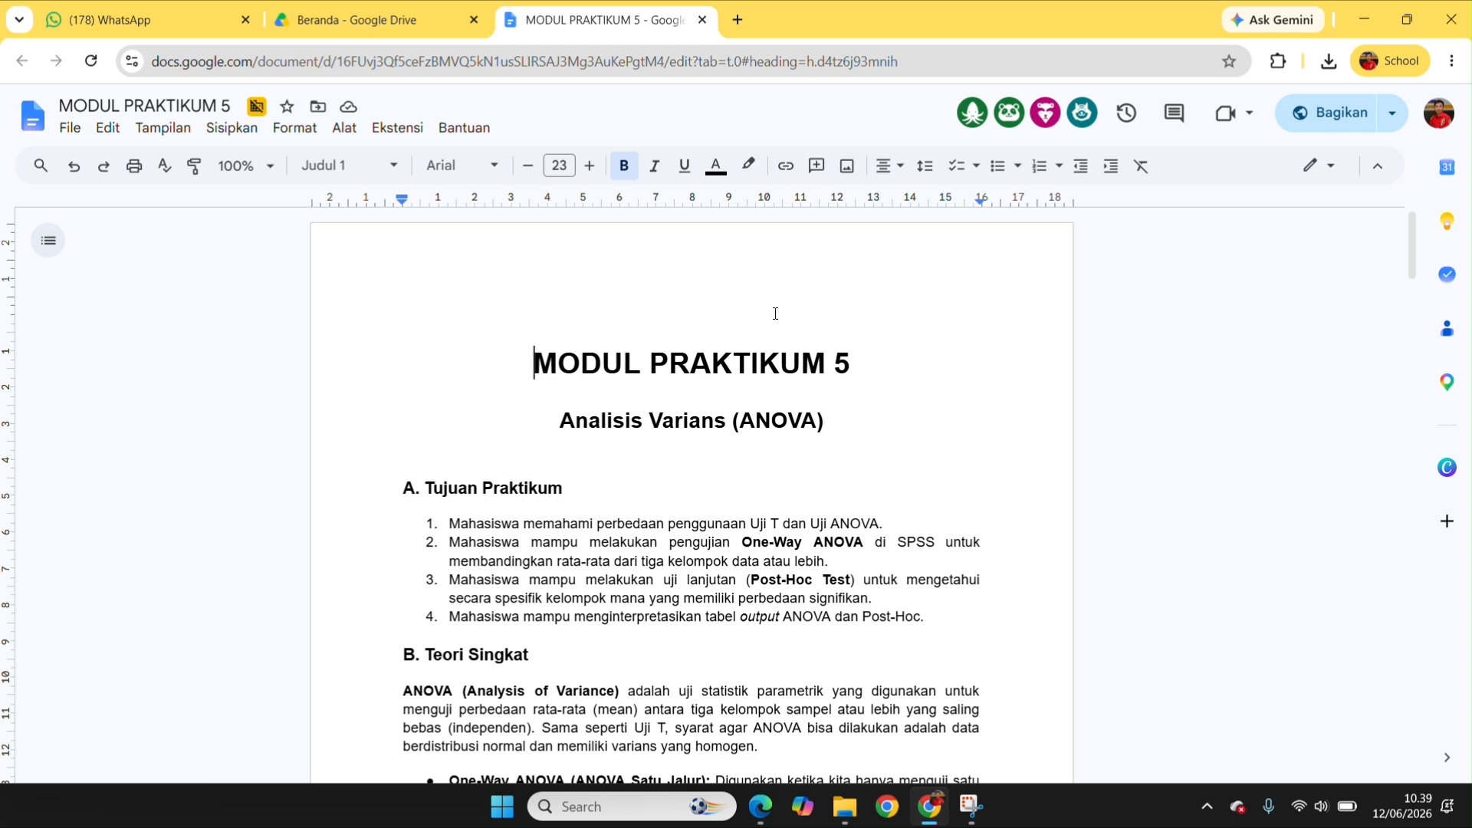
Step: Read the module from its objectives and ANOVA theory through to the dataset preparation instructions and the variable list
scroll(775, 313, down, 1)
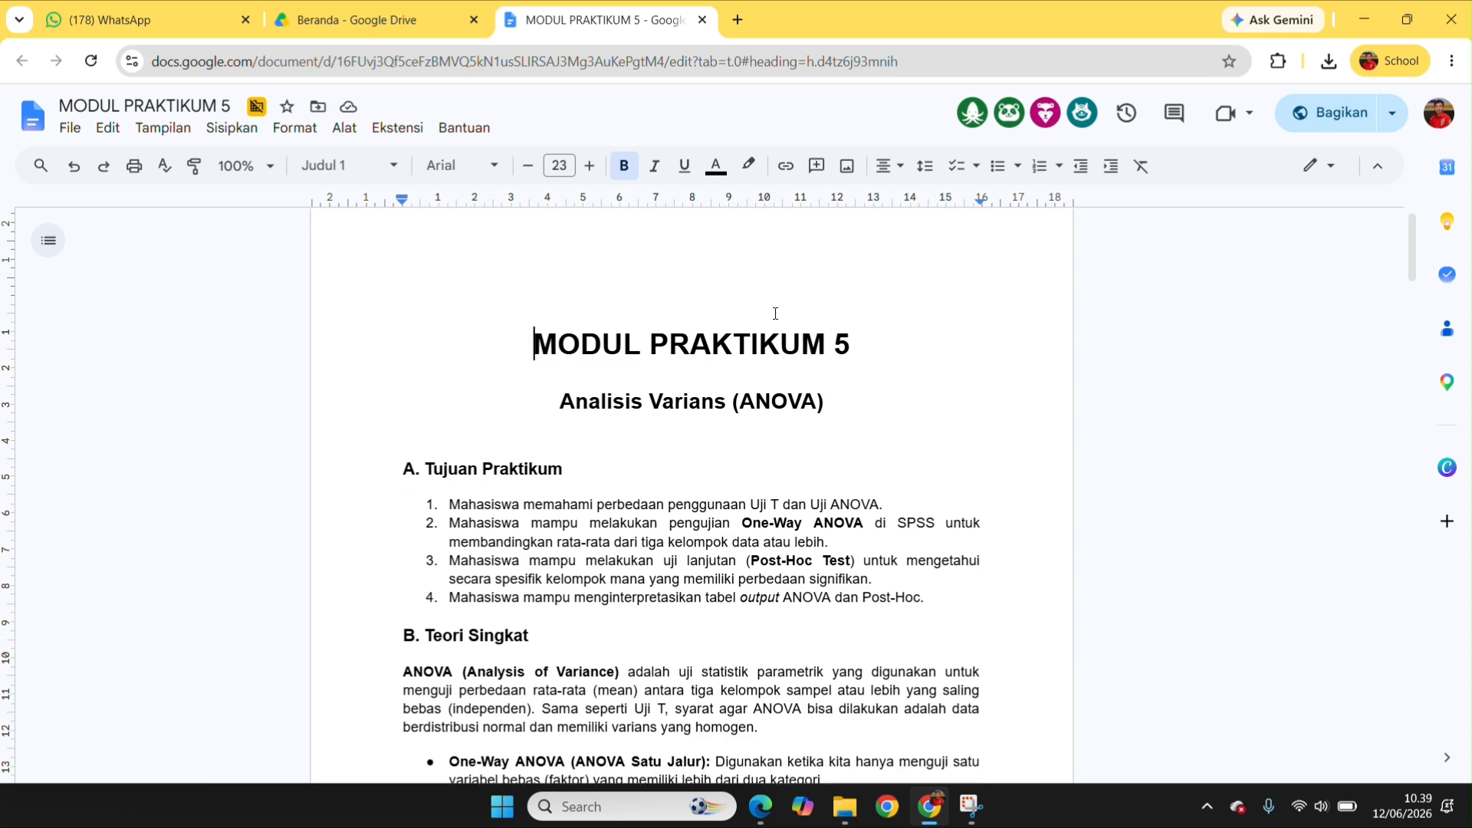
scroll(775, 313, down, 2)
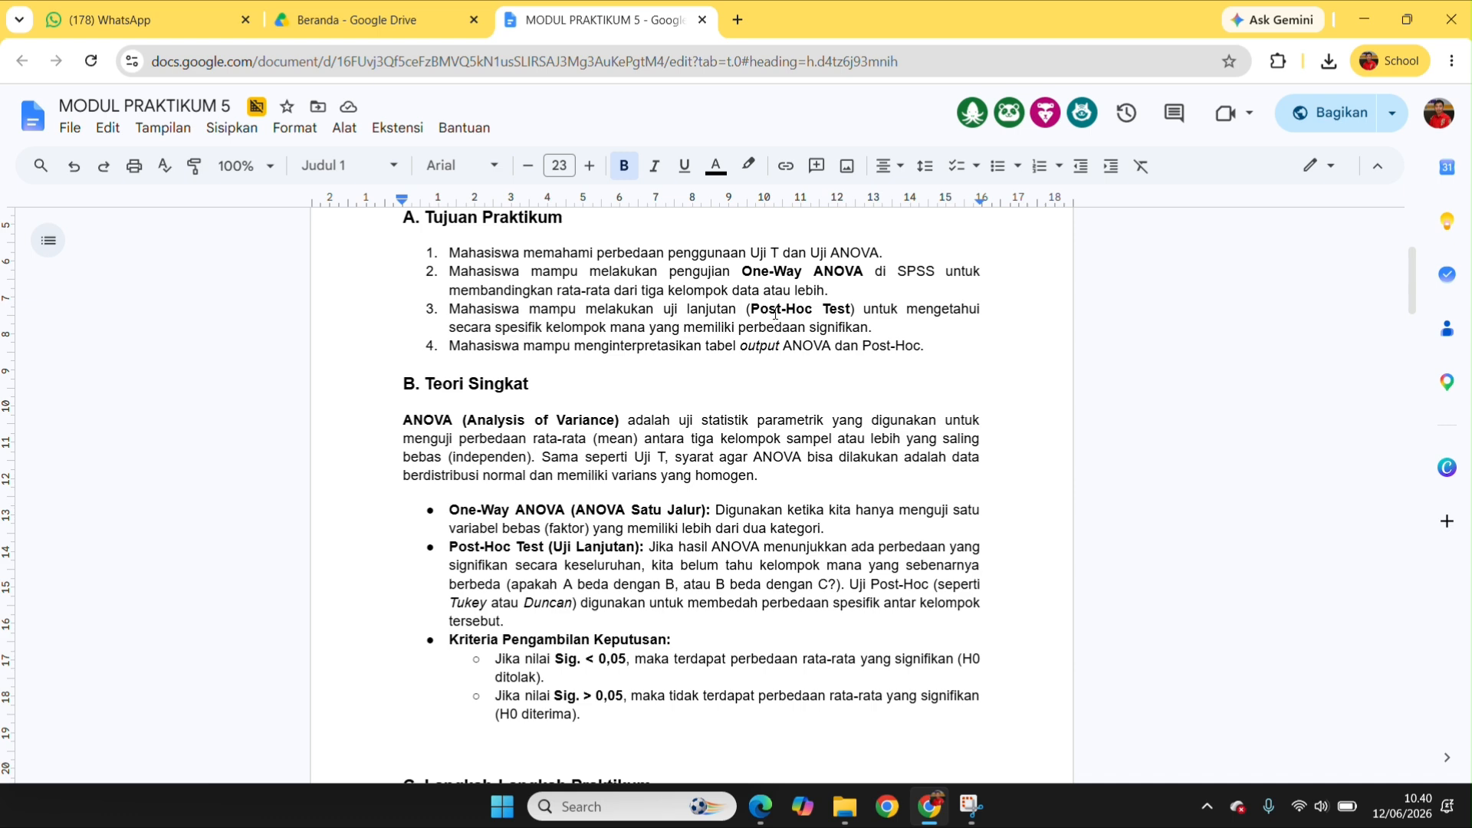
scroll(774, 313, down, 2)
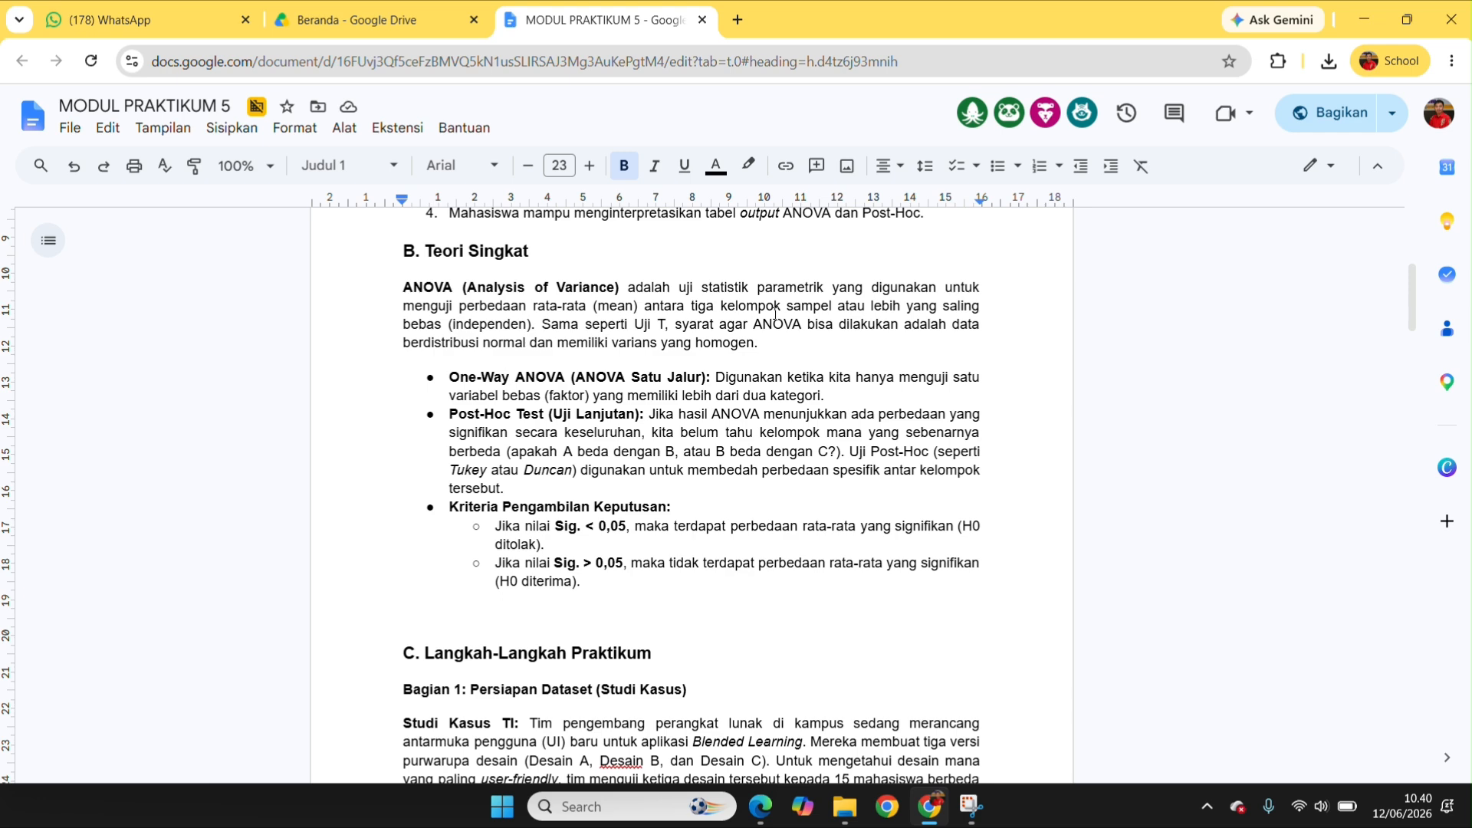
scroll(775, 314, down, 1)
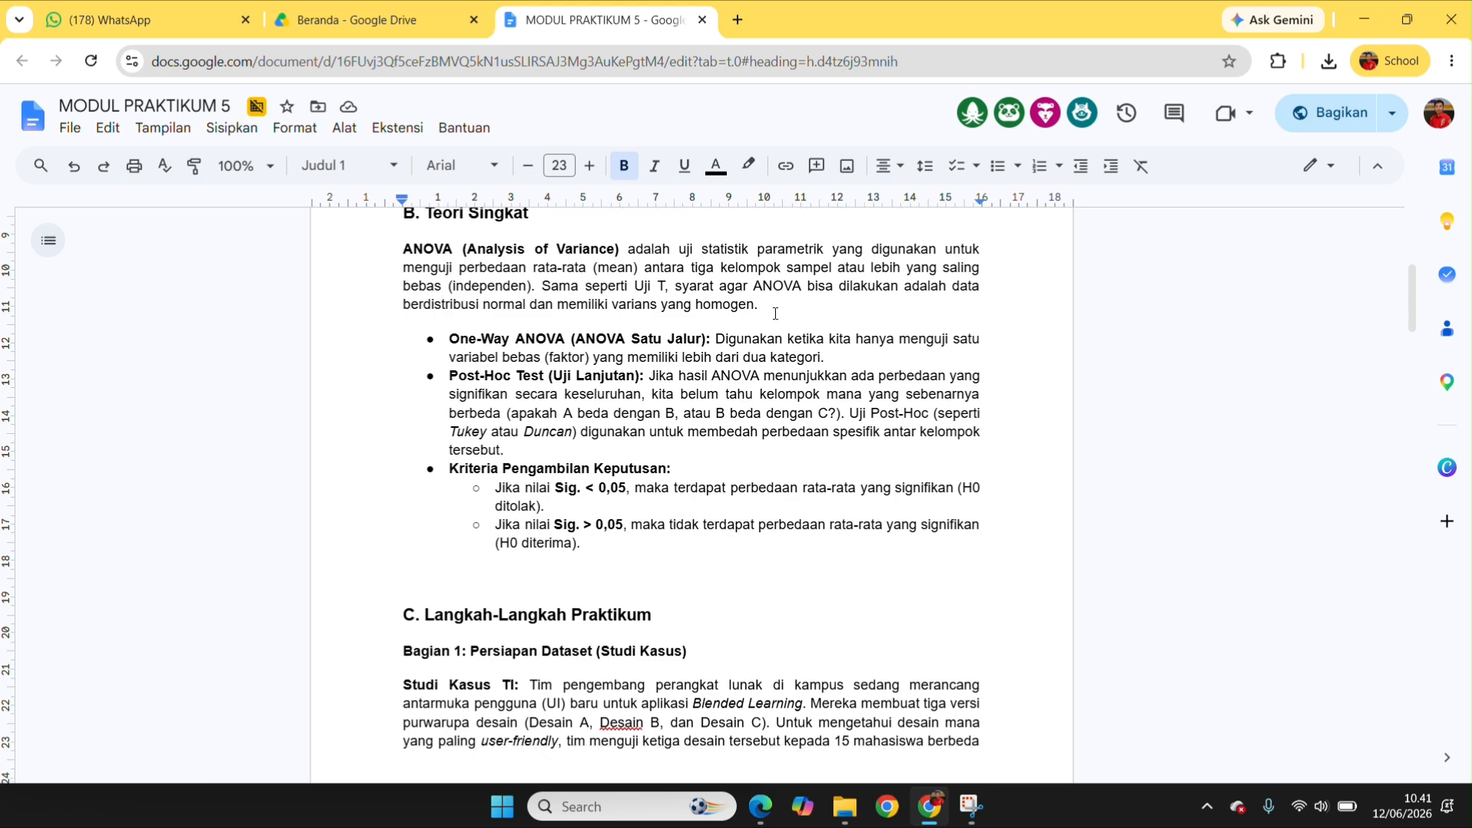
scroll(775, 313, down, 3)
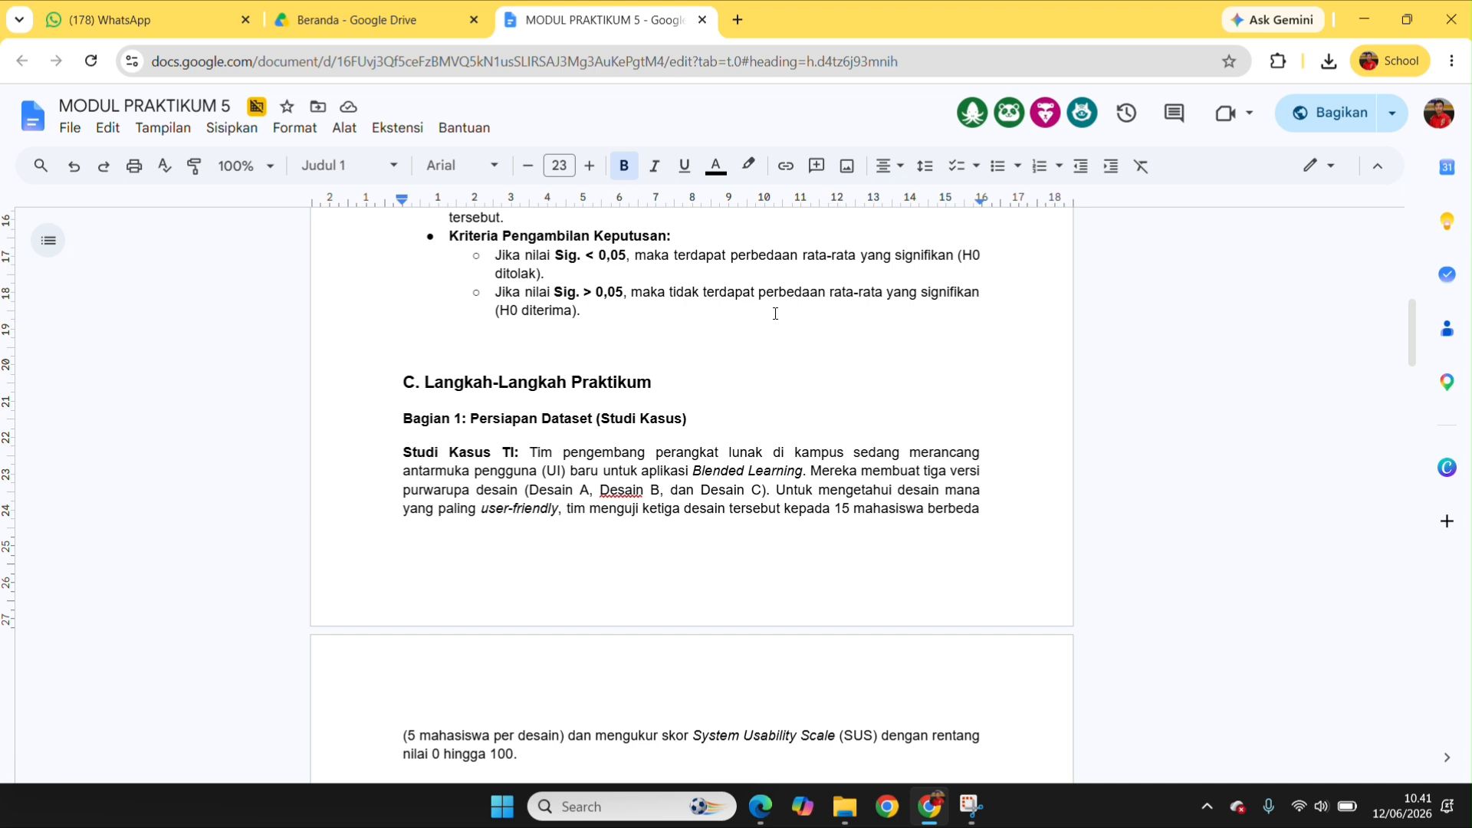
scroll(775, 313, down, 2)
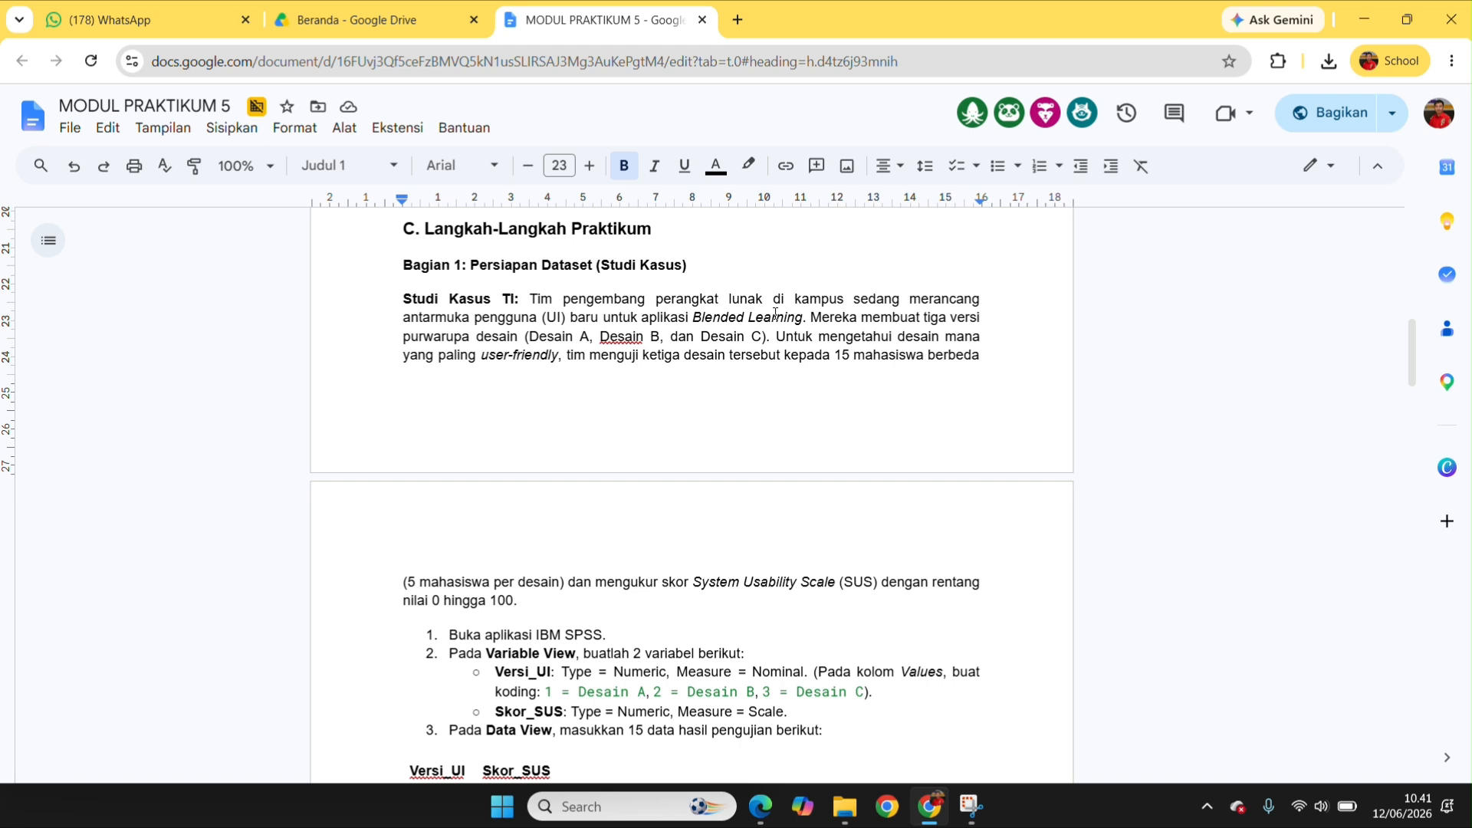
scroll(775, 314, down, 2)
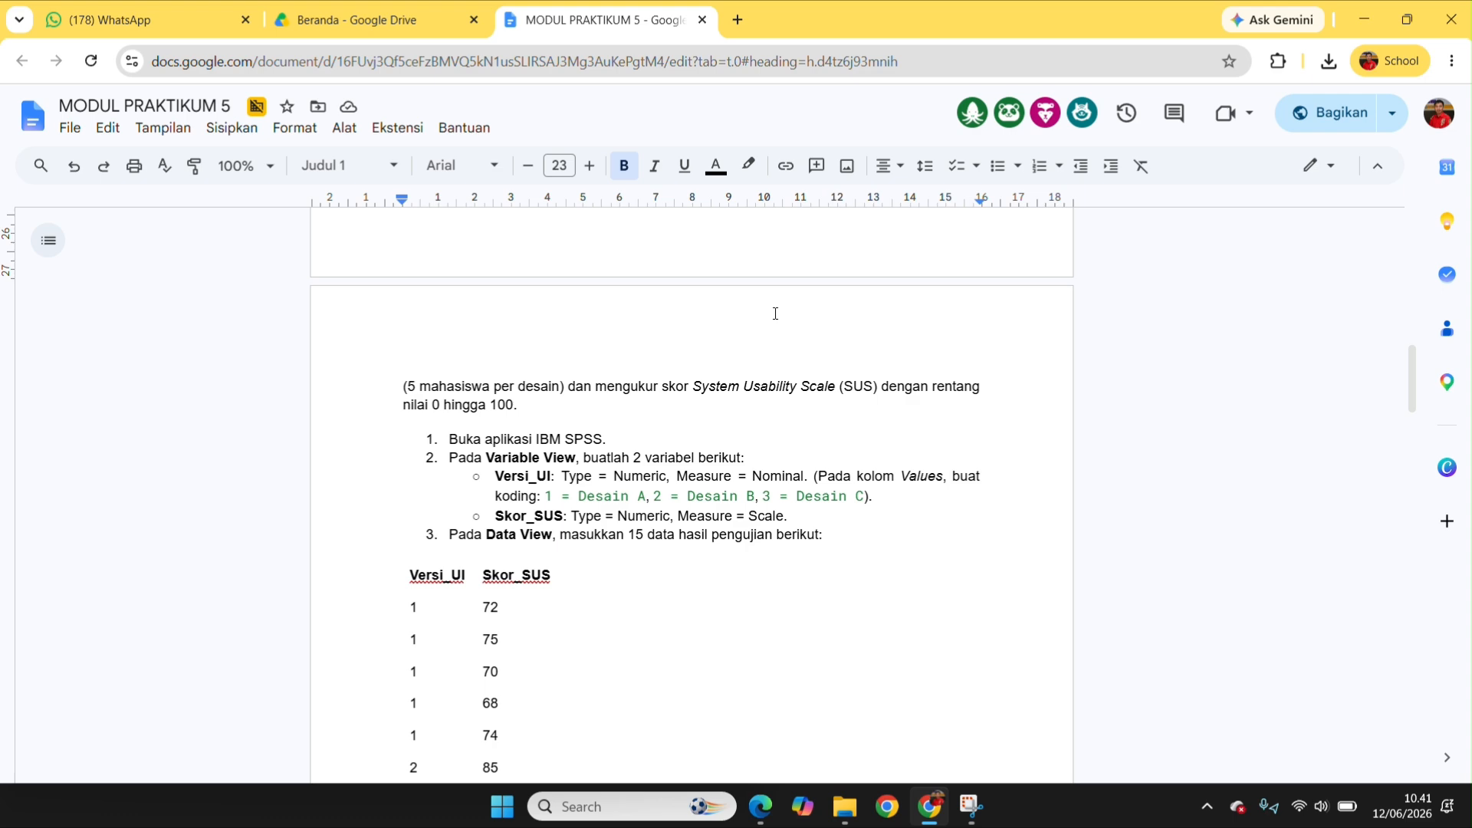
Step: Launch IBM SPSS Statistics 26 and arrange its Data Editor side by side with the MODUL PRAKTIKUM 5 document
key(super)
text(sps)
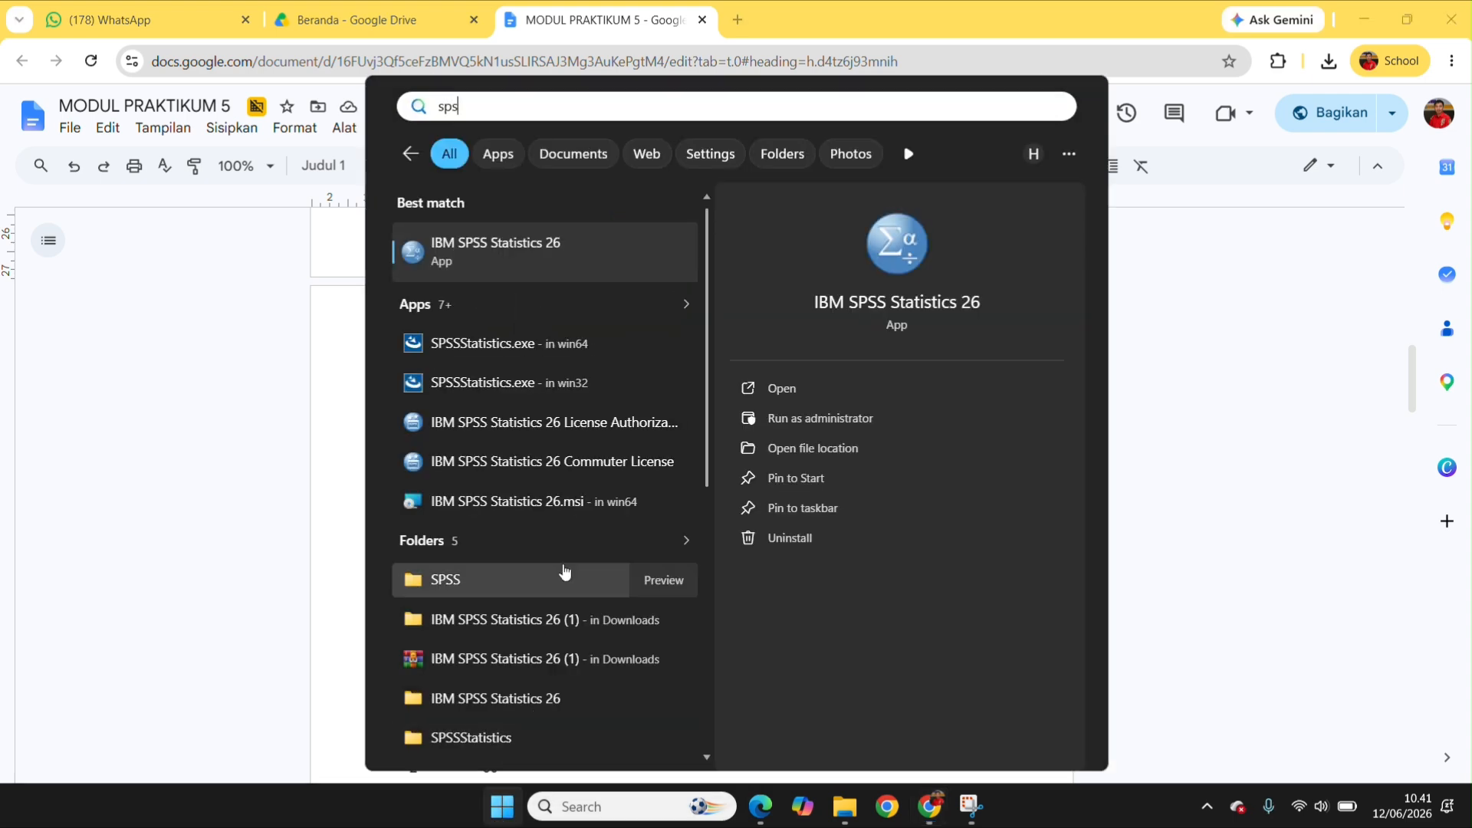
click(519, 261)
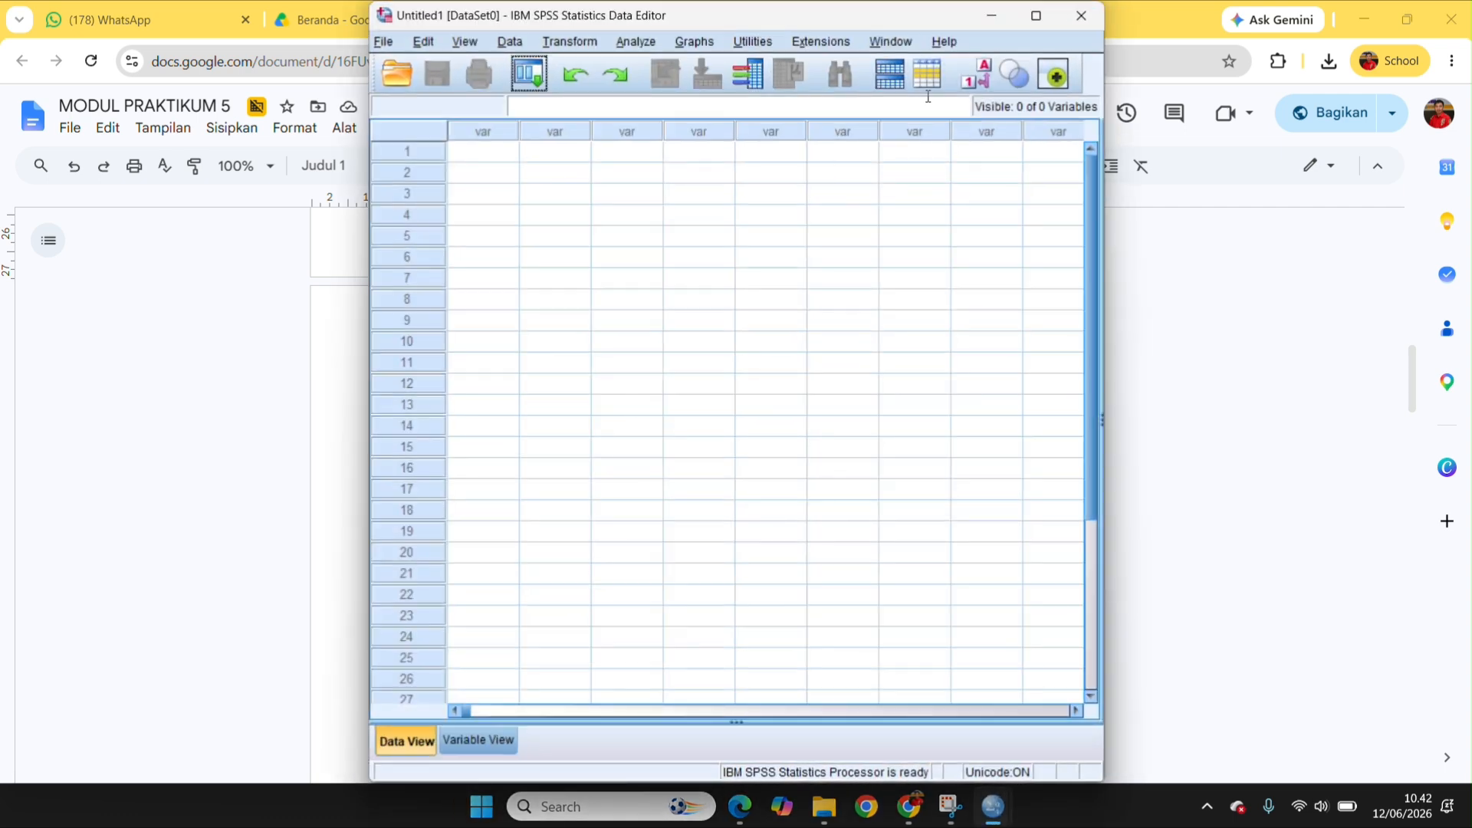
click(1039, 15)
key(super+Left)
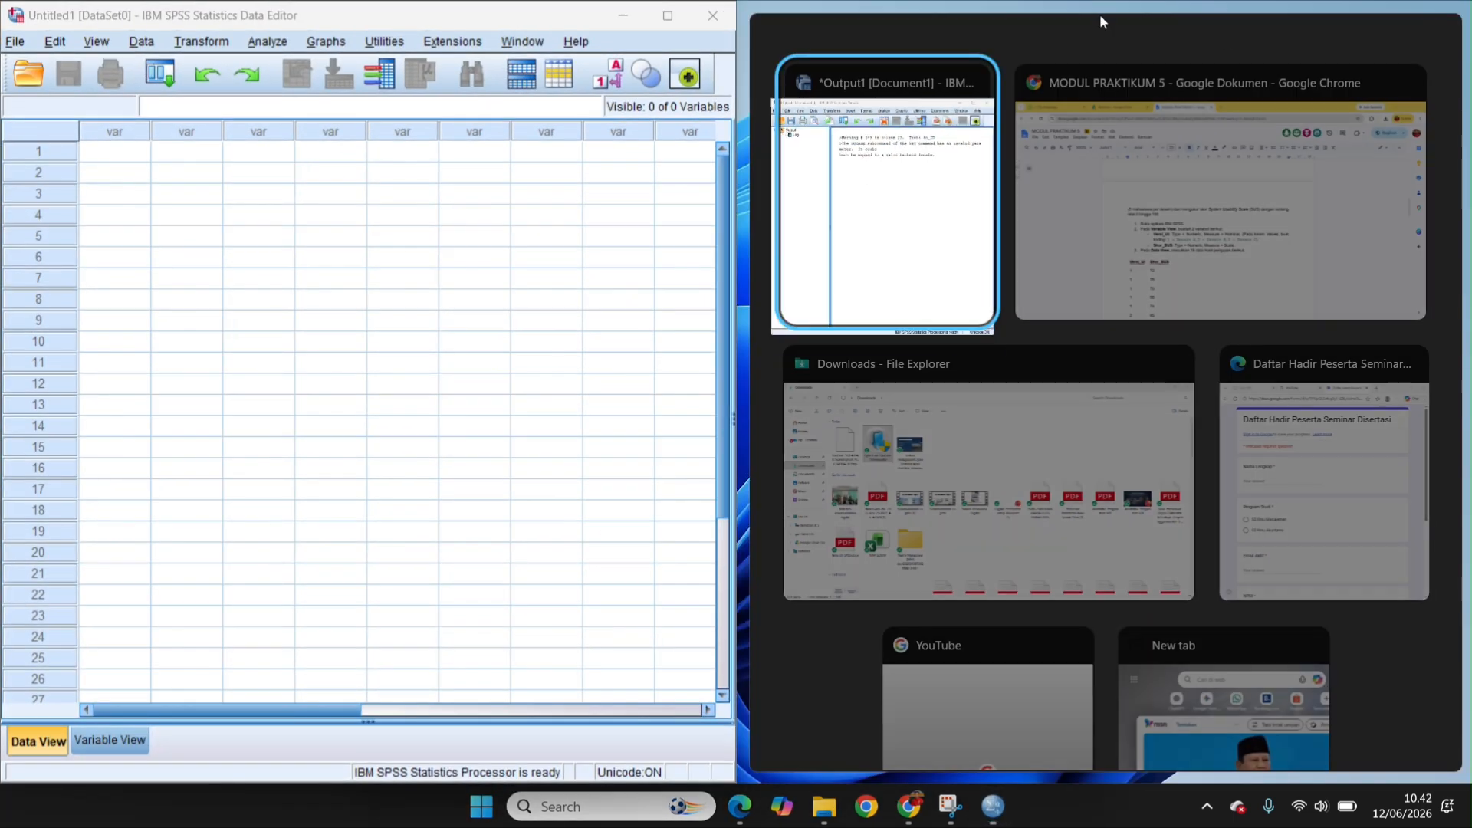
click(1233, 220)
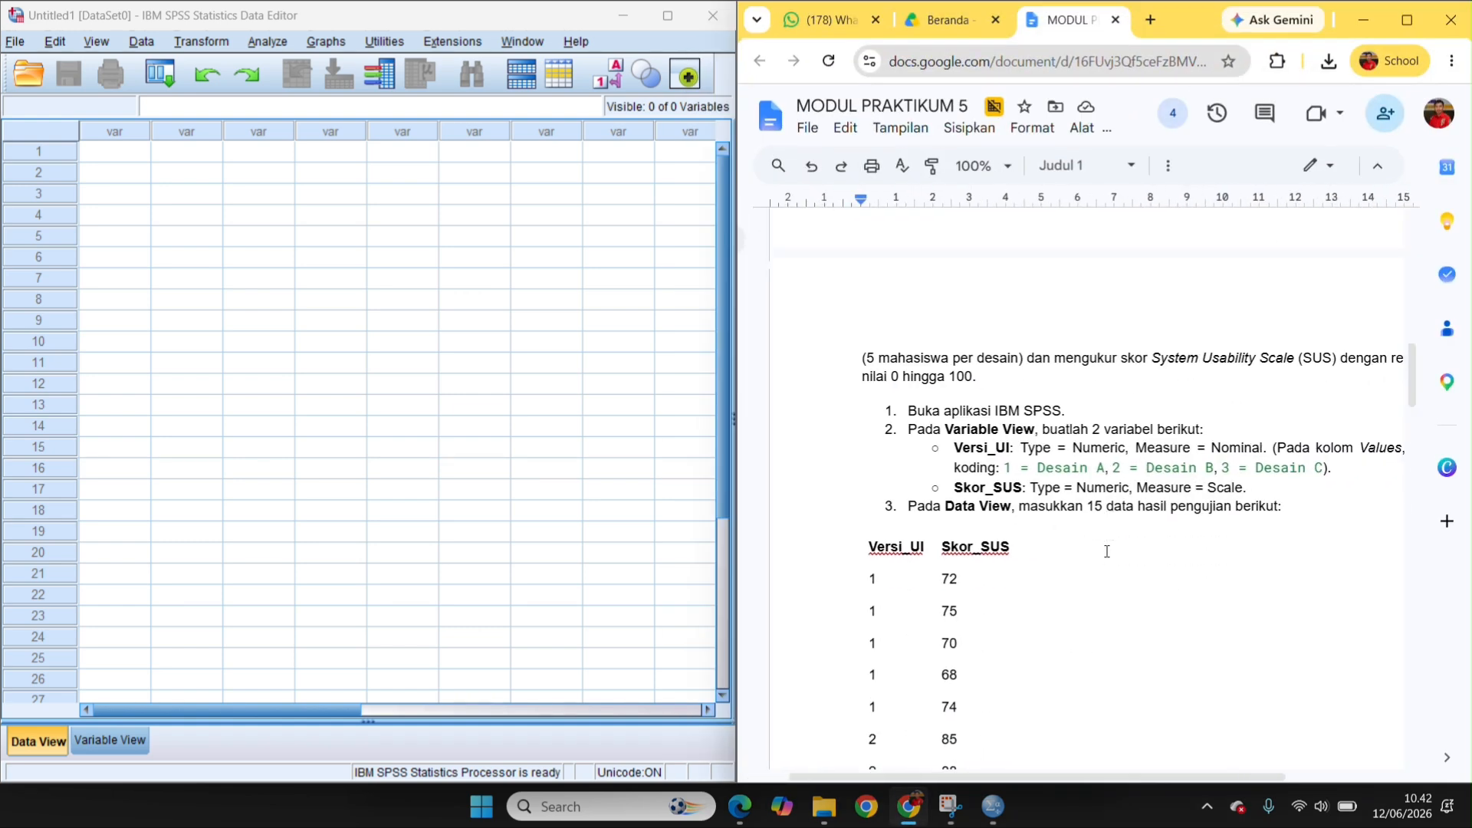
scroll(1107, 551, down, 1)
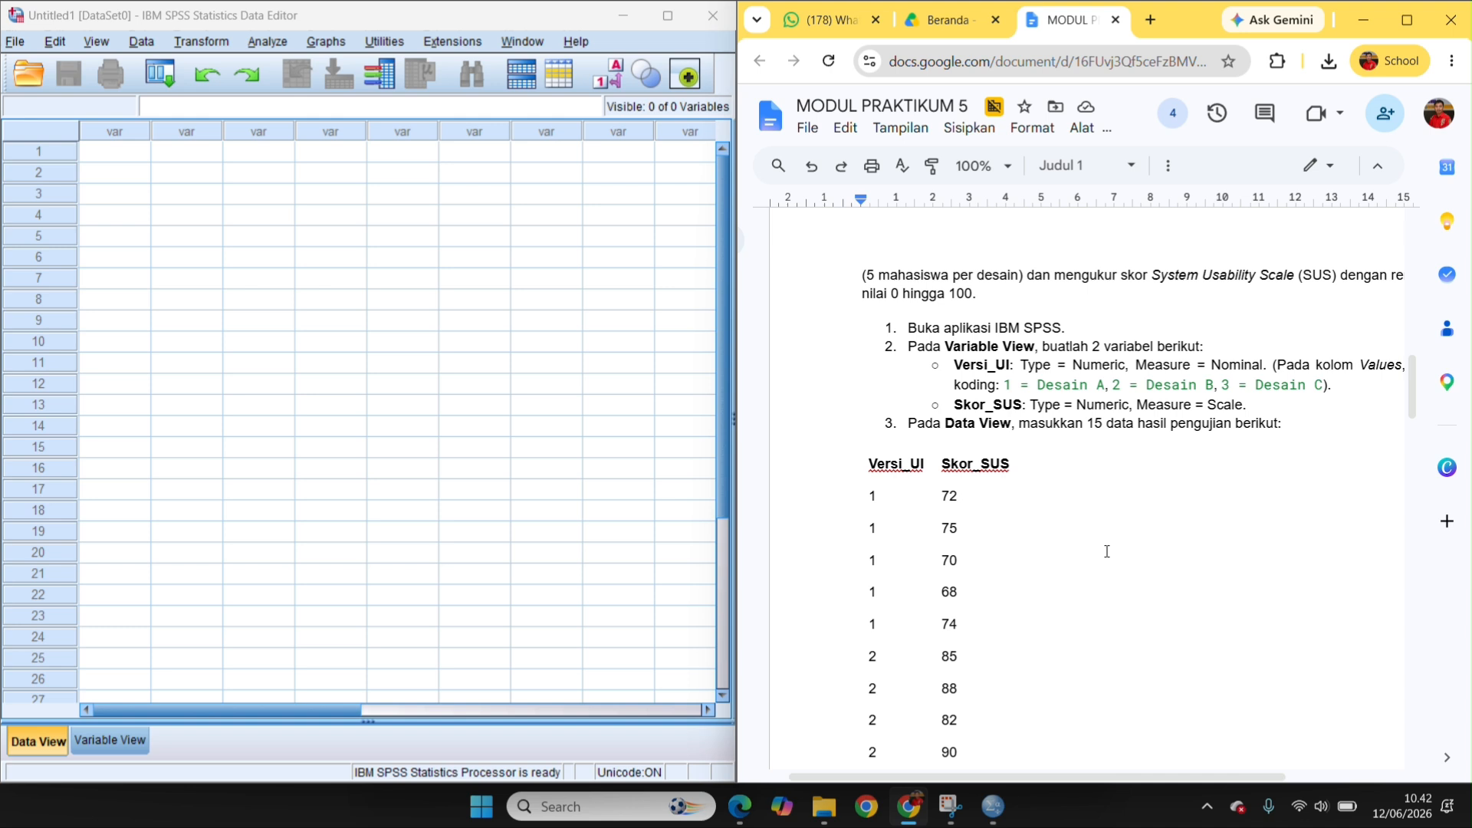
Step: Create the first variable in the SPSS variable definitions as Versi_UI, copying its name from the module
click(113, 740)
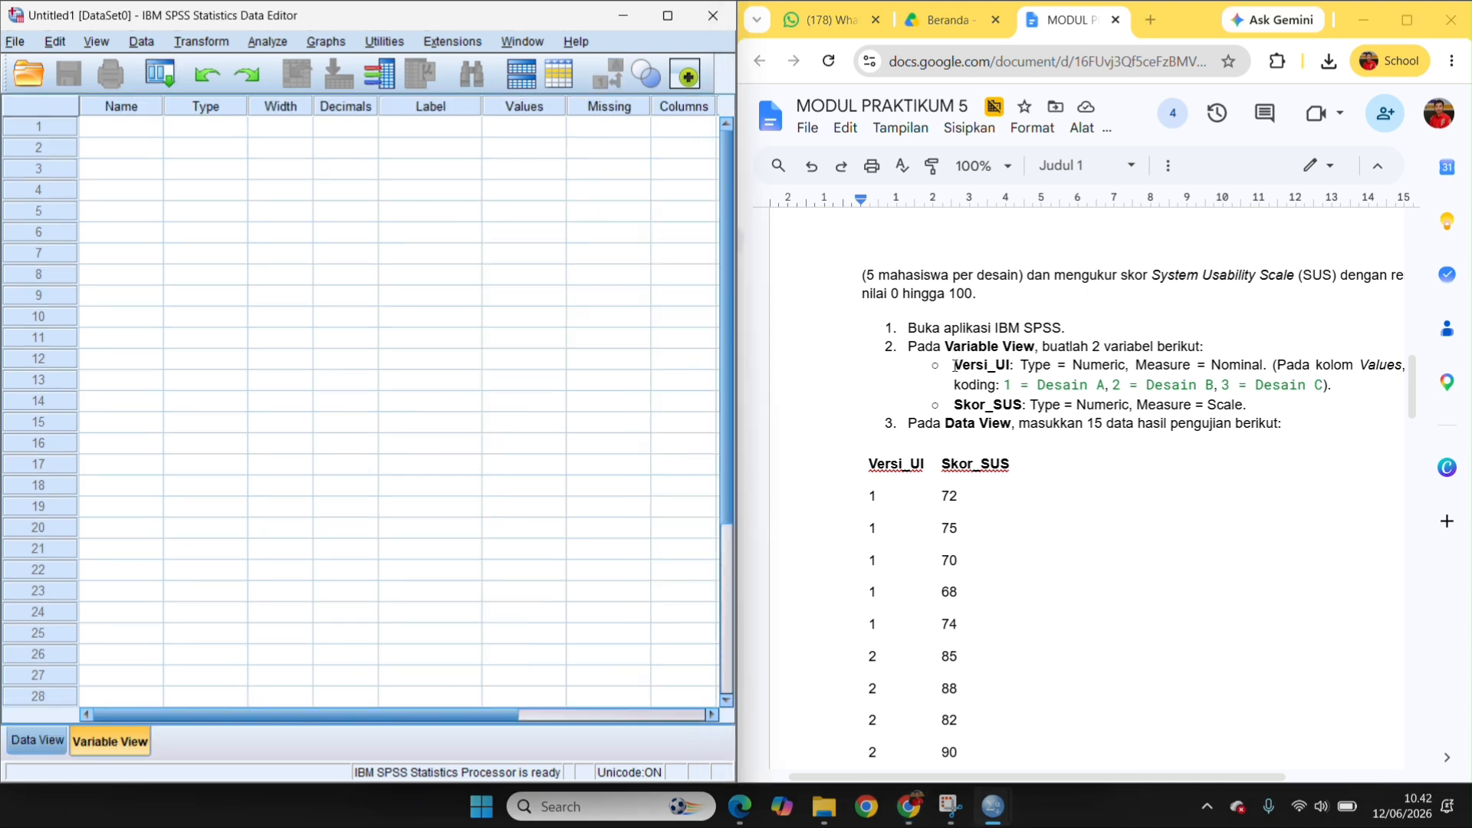
drag(953, 360, 1012, 364)
key(ctrl+c)
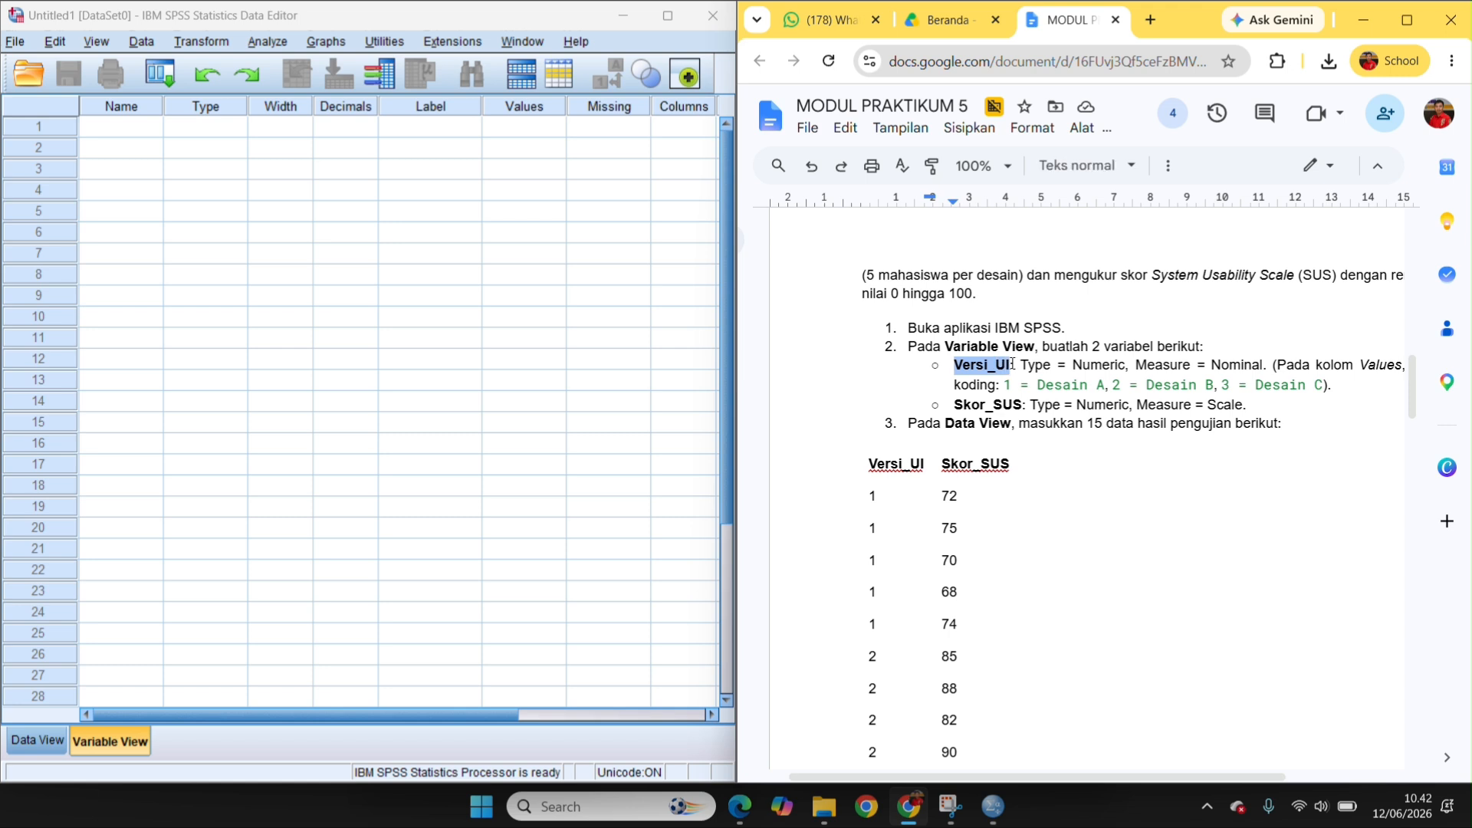
click(138, 125)
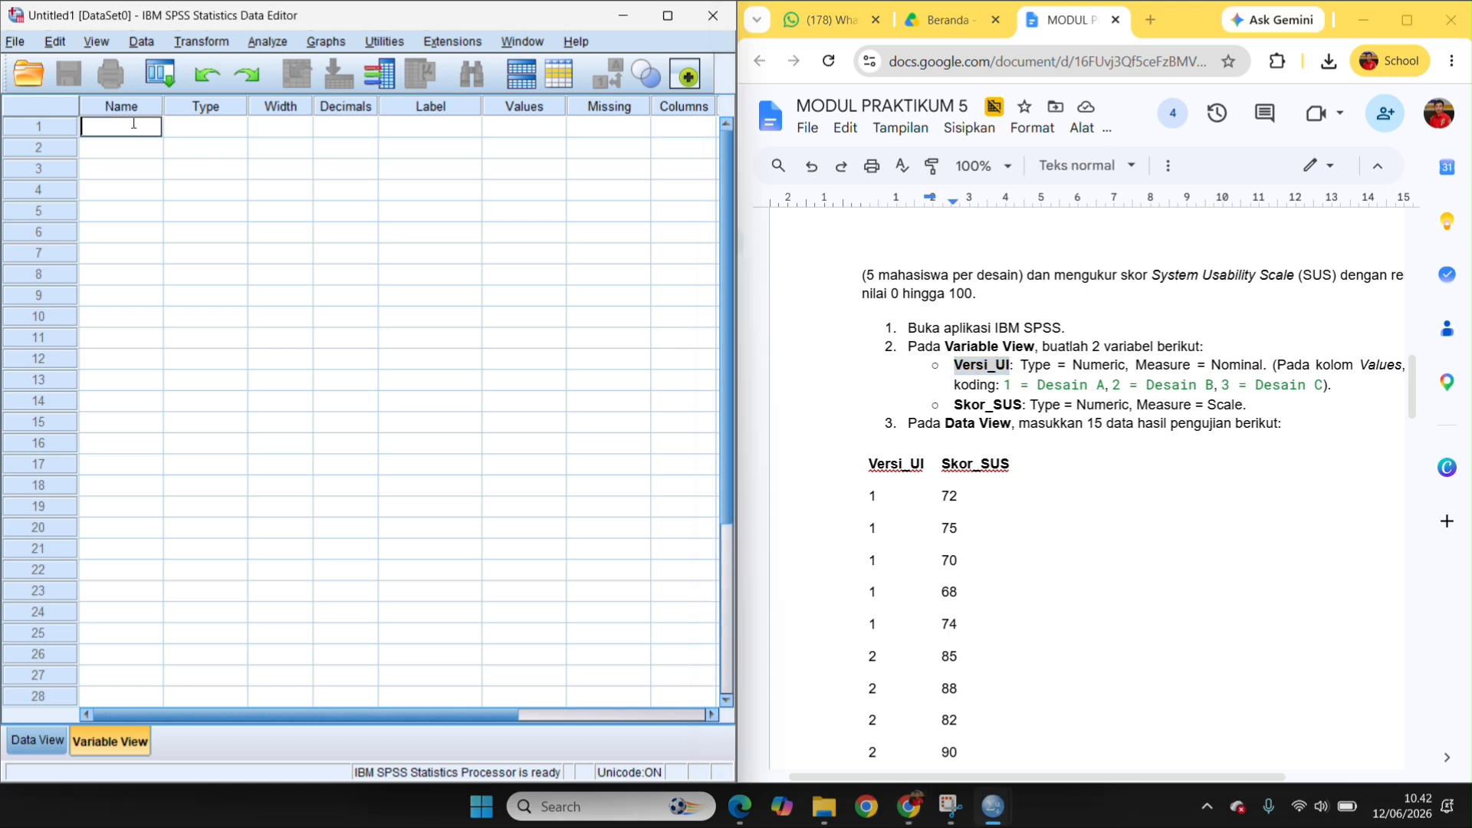
key(ctrl+v)
click(198, 138)
click(198, 132)
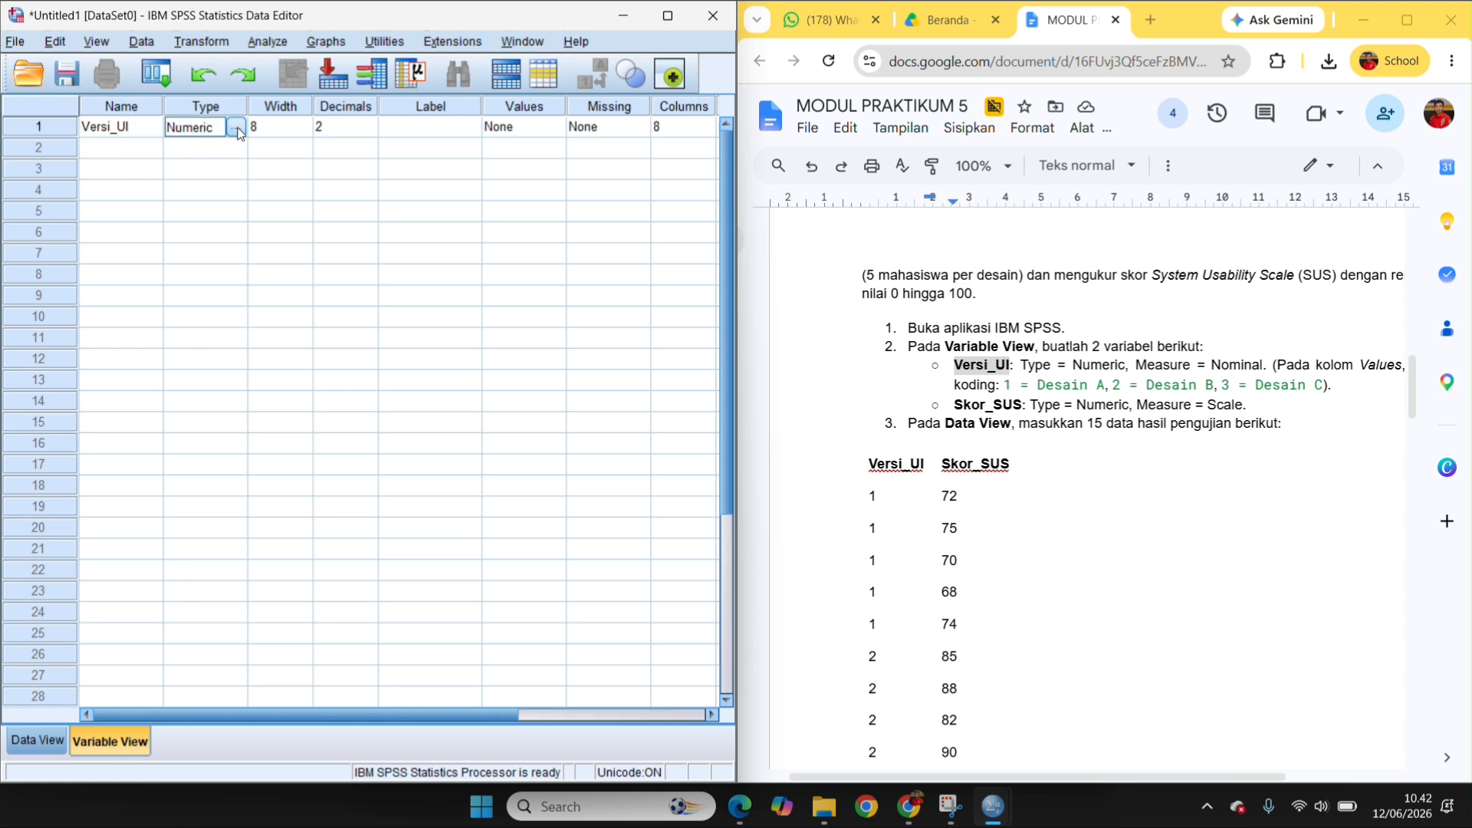
Step: Set the measurement level of the Versi_UI variable to Nominal
drag(264, 716, 373, 709)
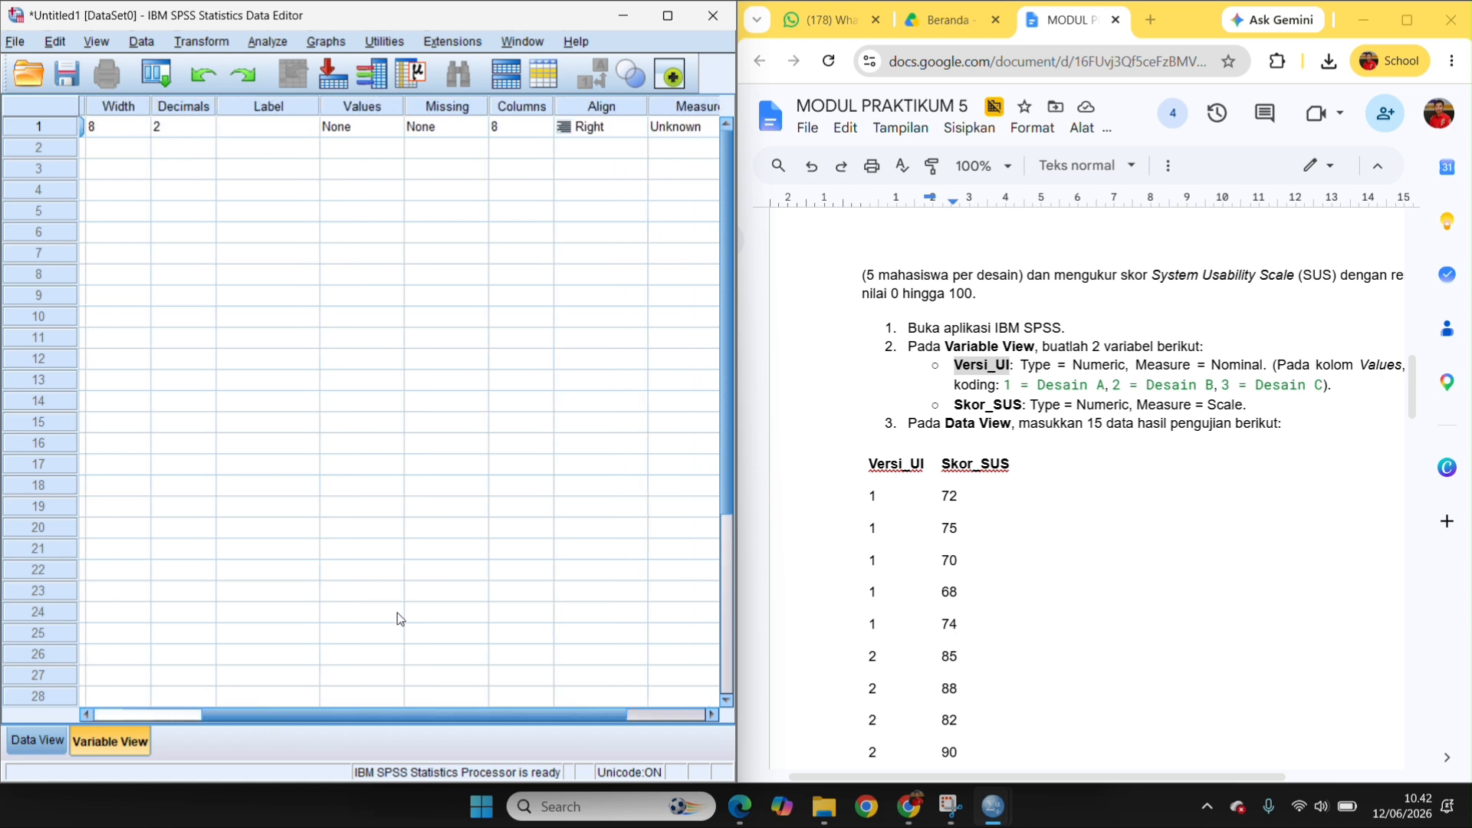
click(690, 138)
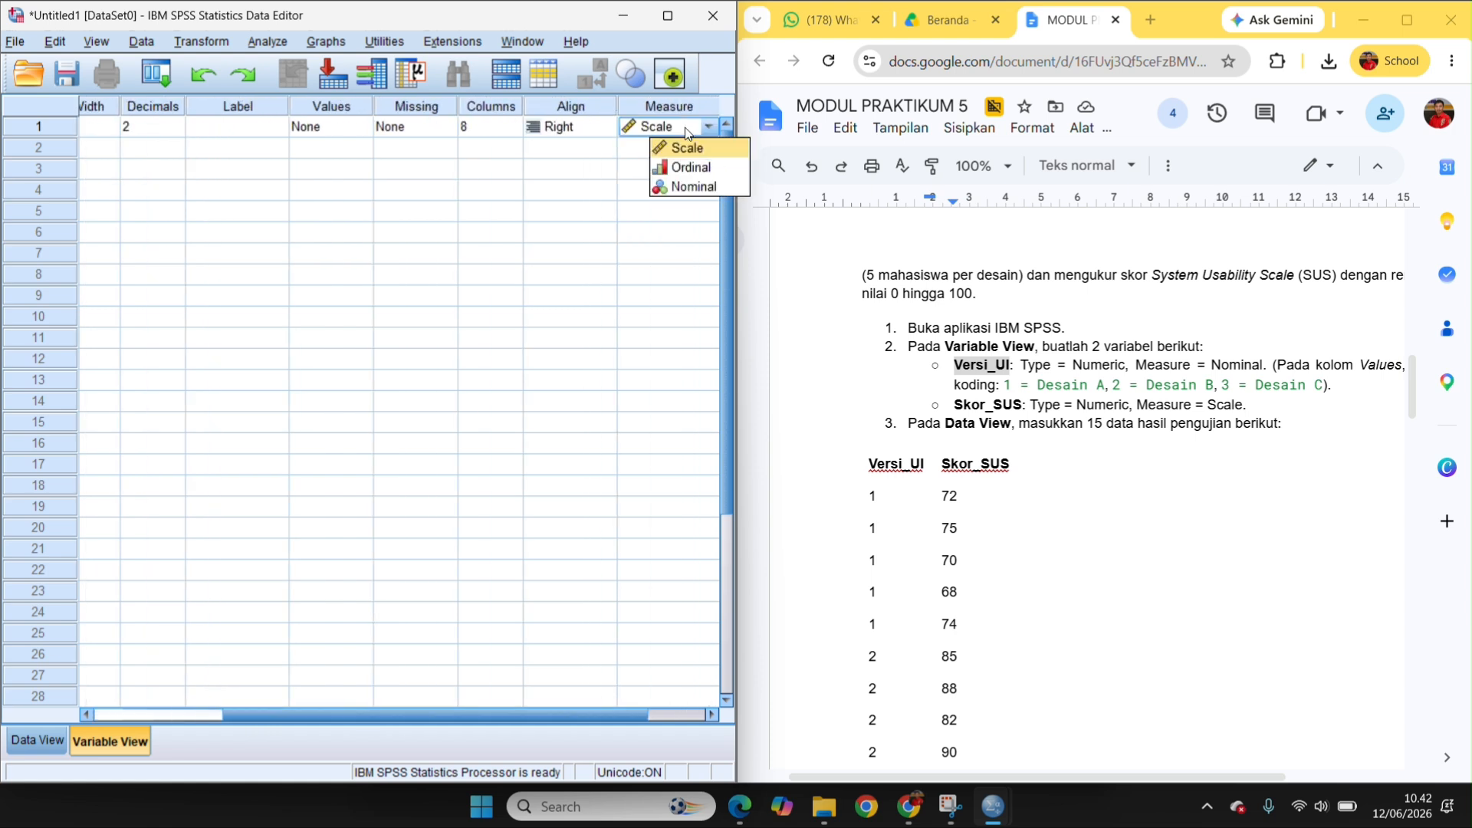
click(678, 188)
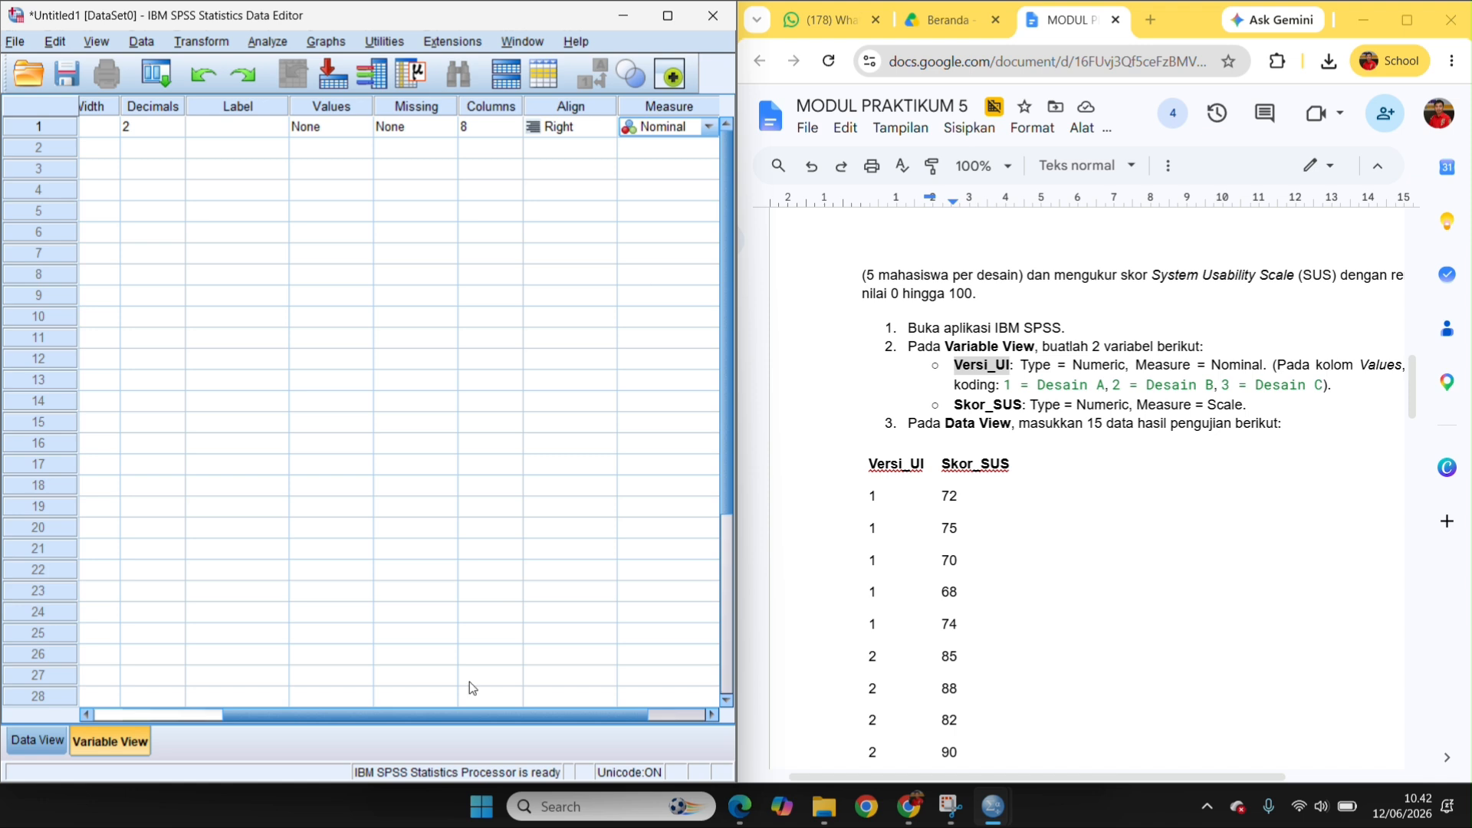
Step: Create a second variable named Skor_SUS below Versi_UI, copying its name from the module
drag(443, 716, 173, 717)
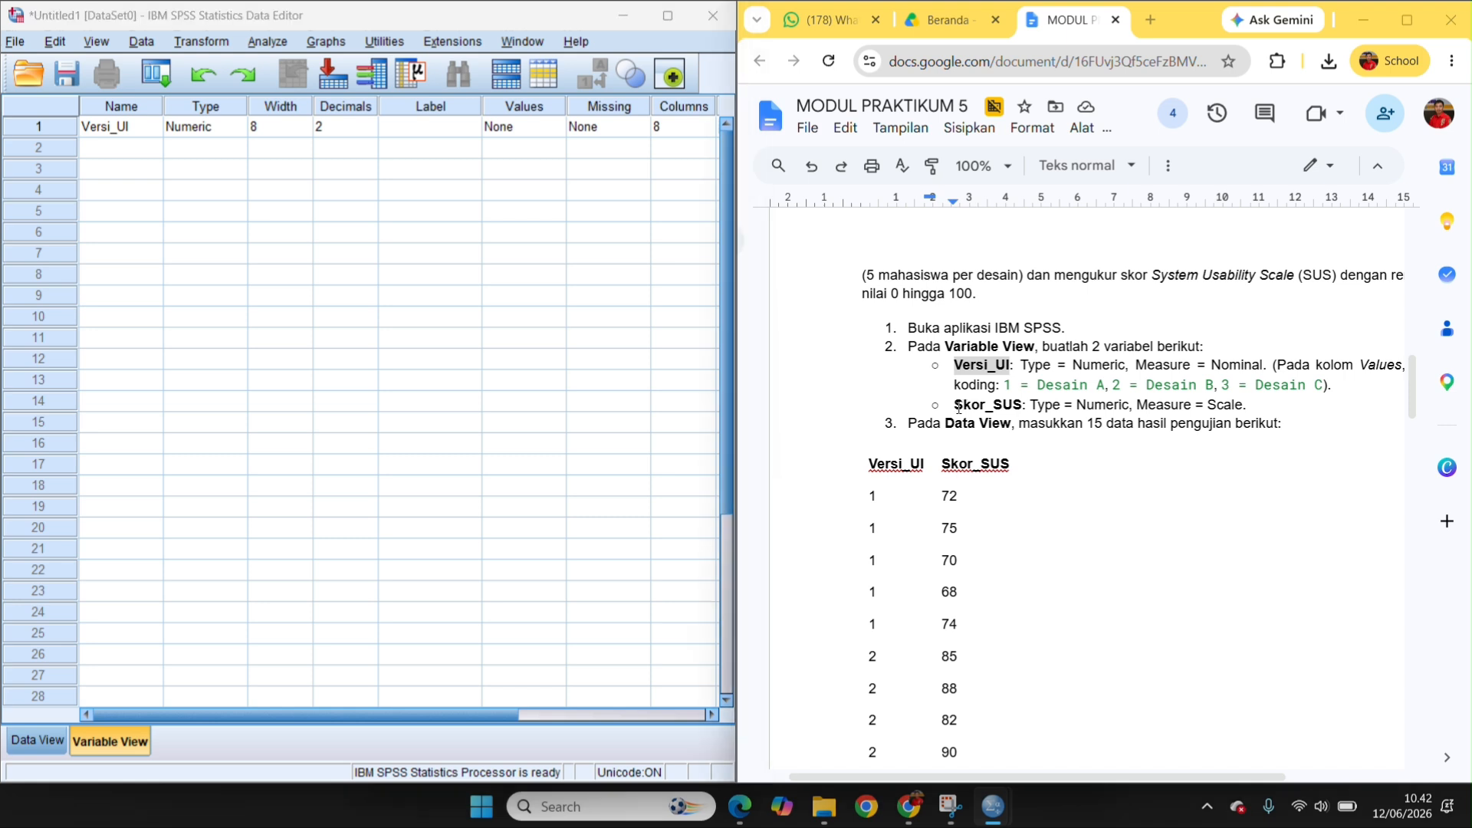
drag(958, 408, 1021, 410)
key(ctrl+c)
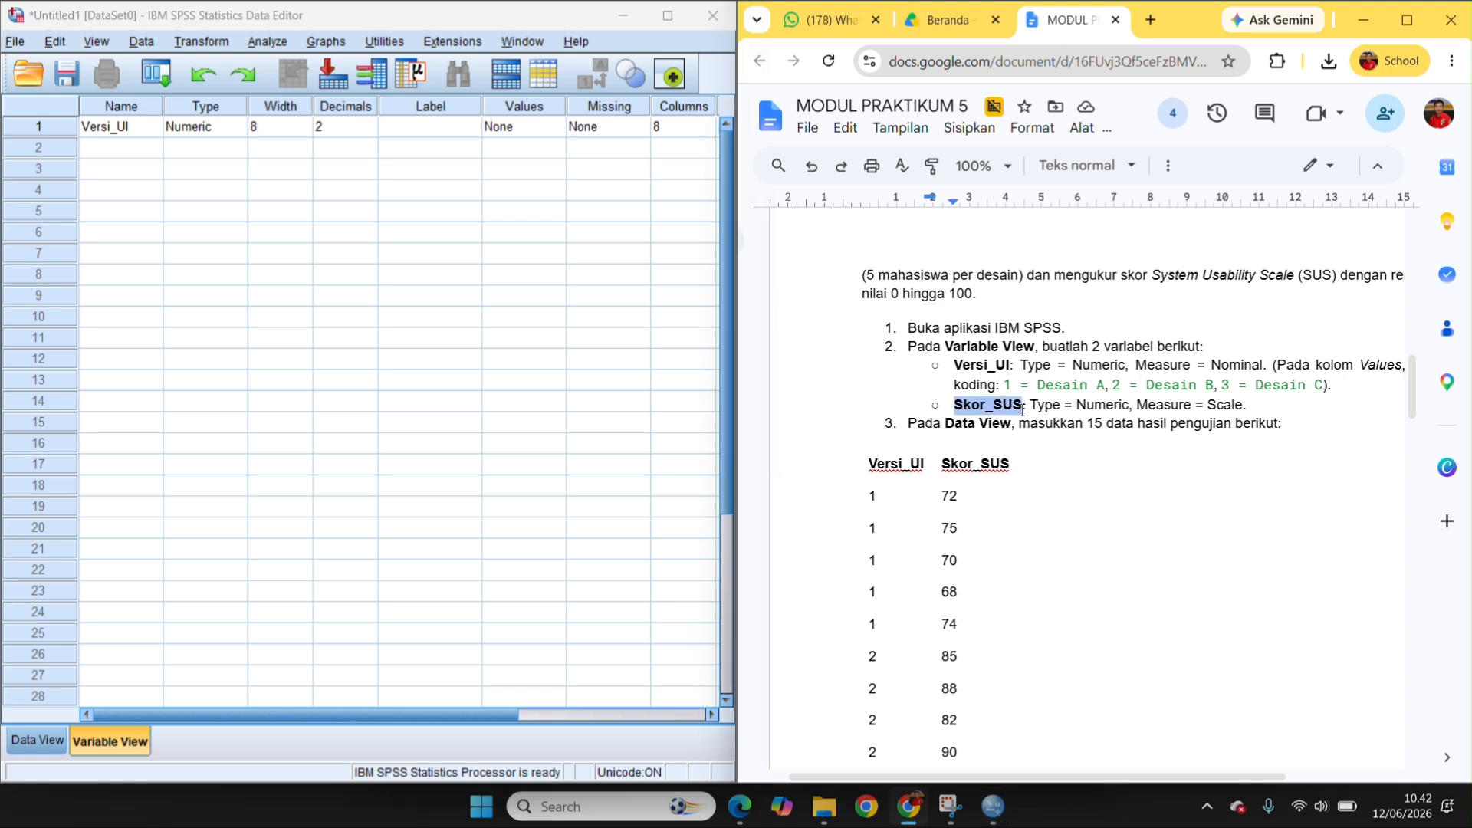
click(122, 141)
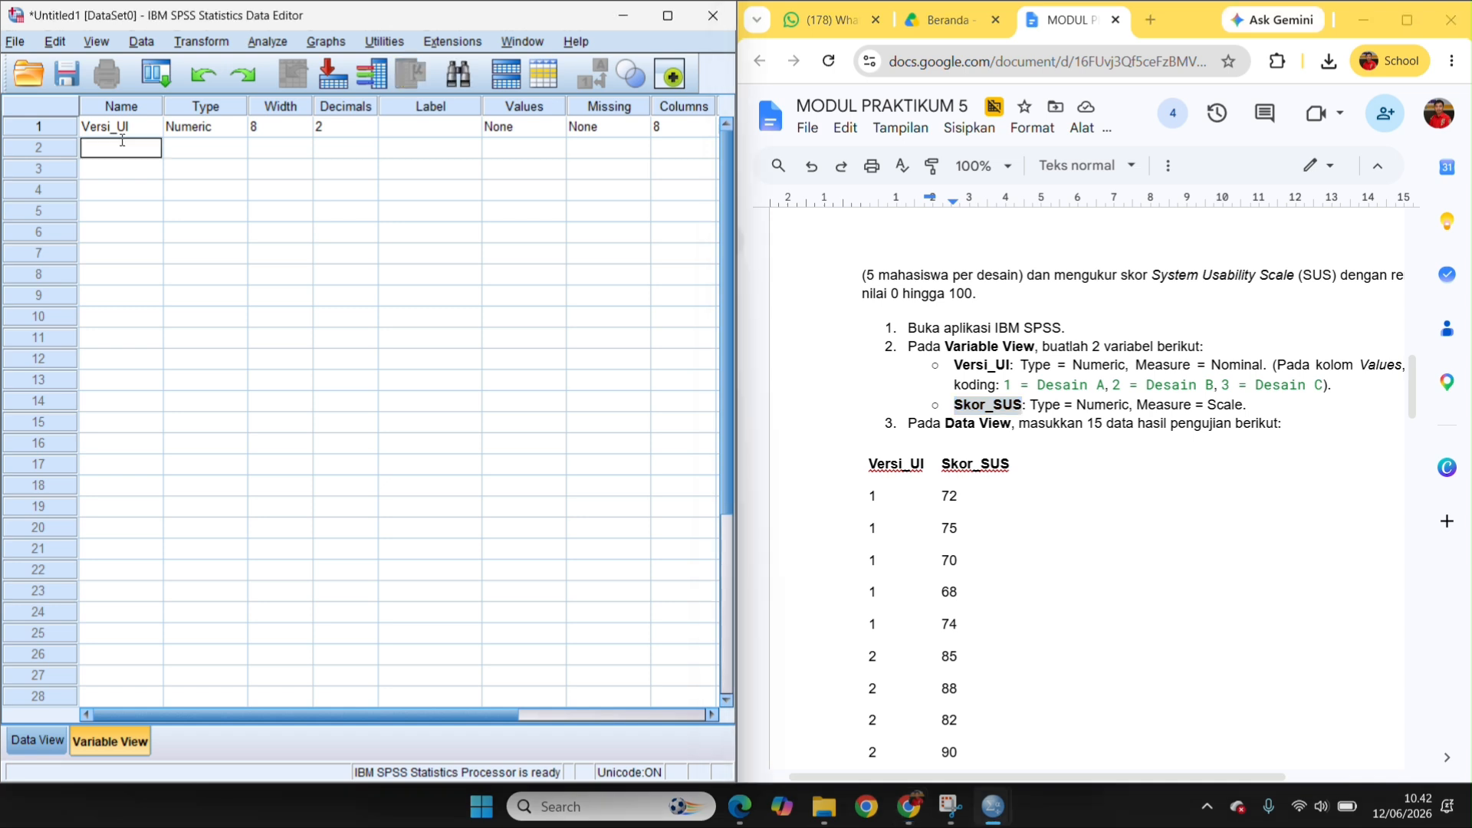
key(ctrl+v)
click(212, 153)
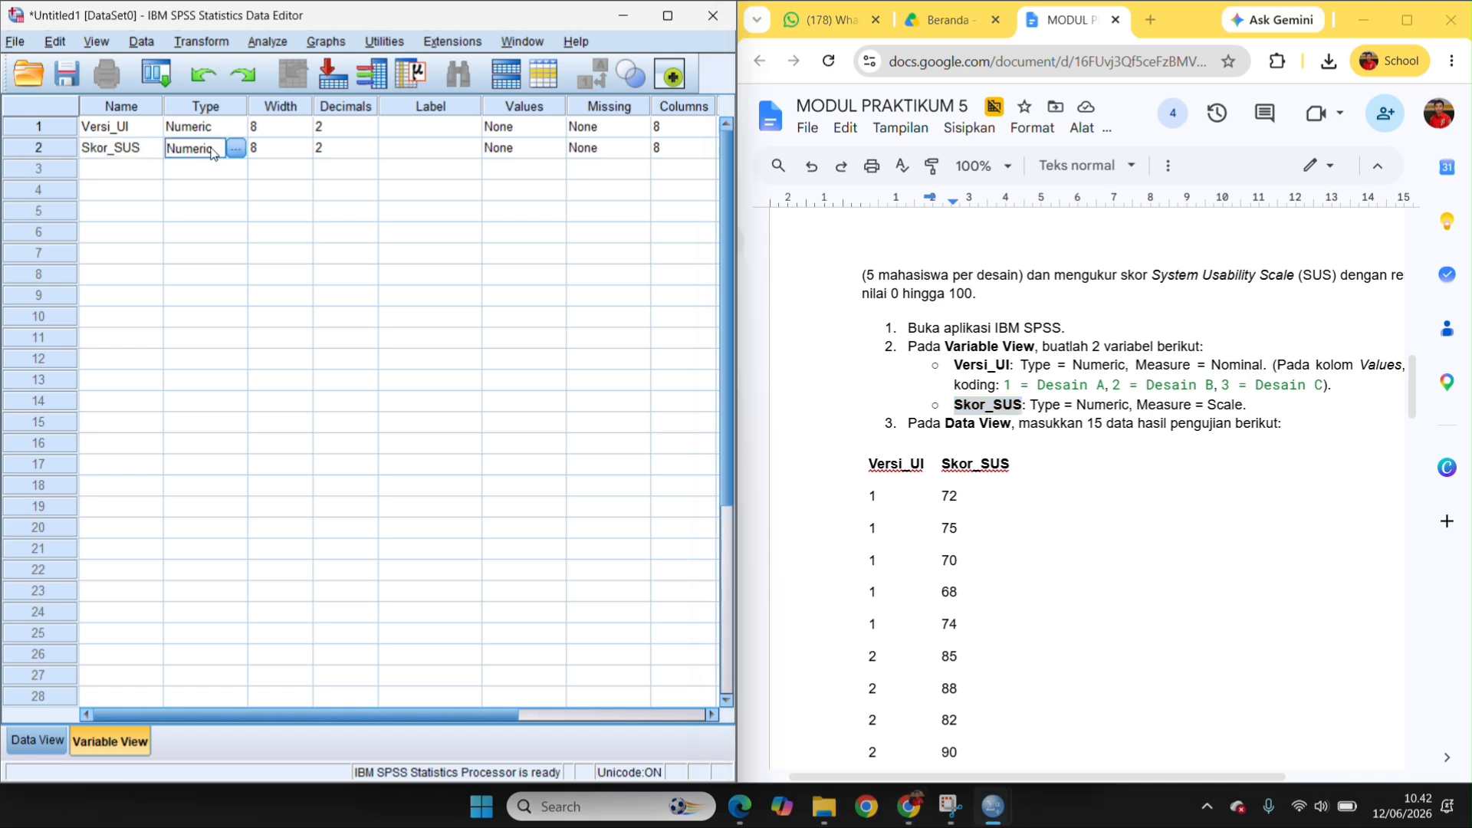
Step: Set the measurement level of the Skor_SUS variable to Scale
drag(266, 713, 454, 713)
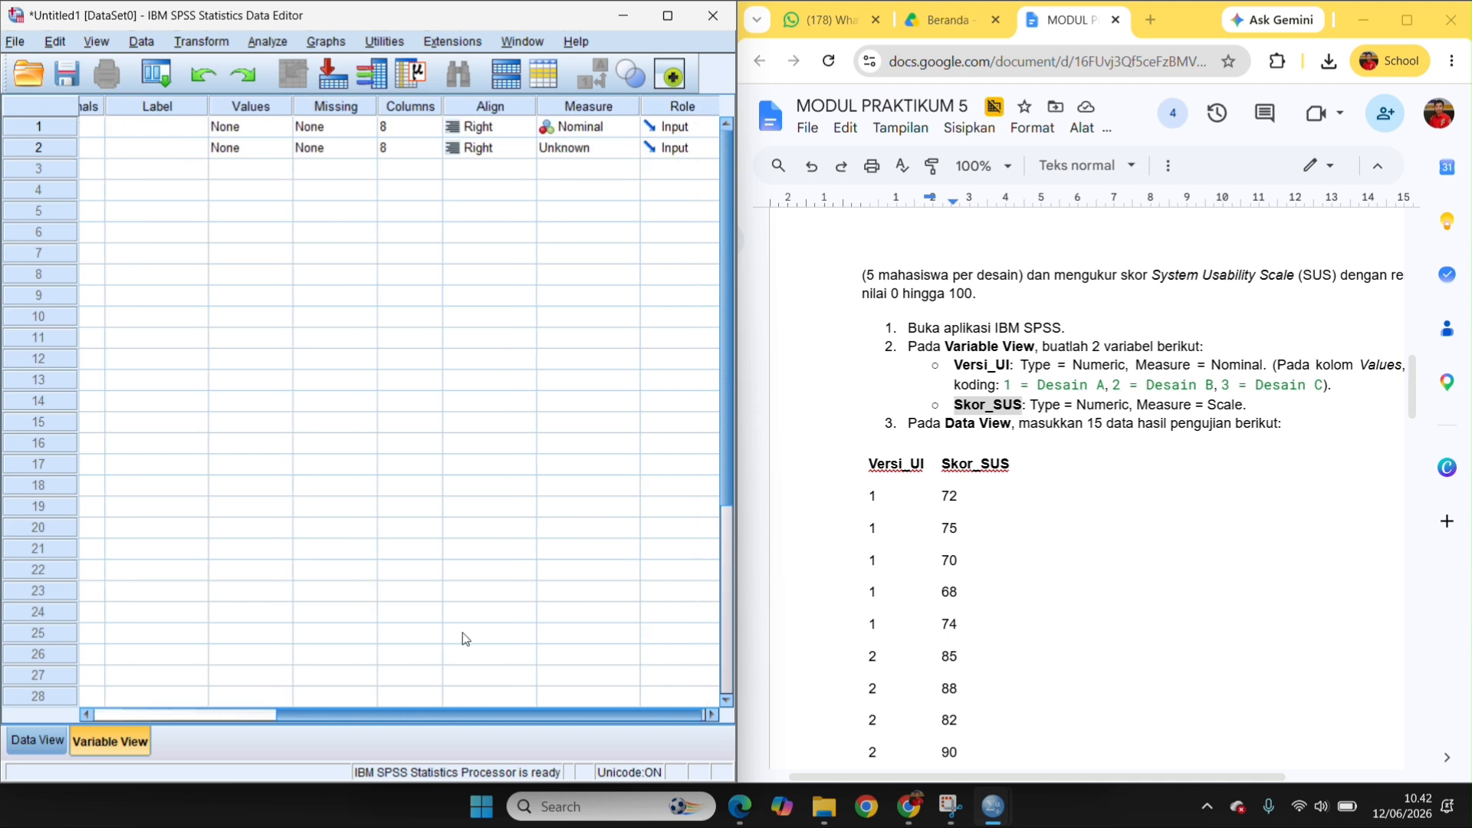
click(589, 151)
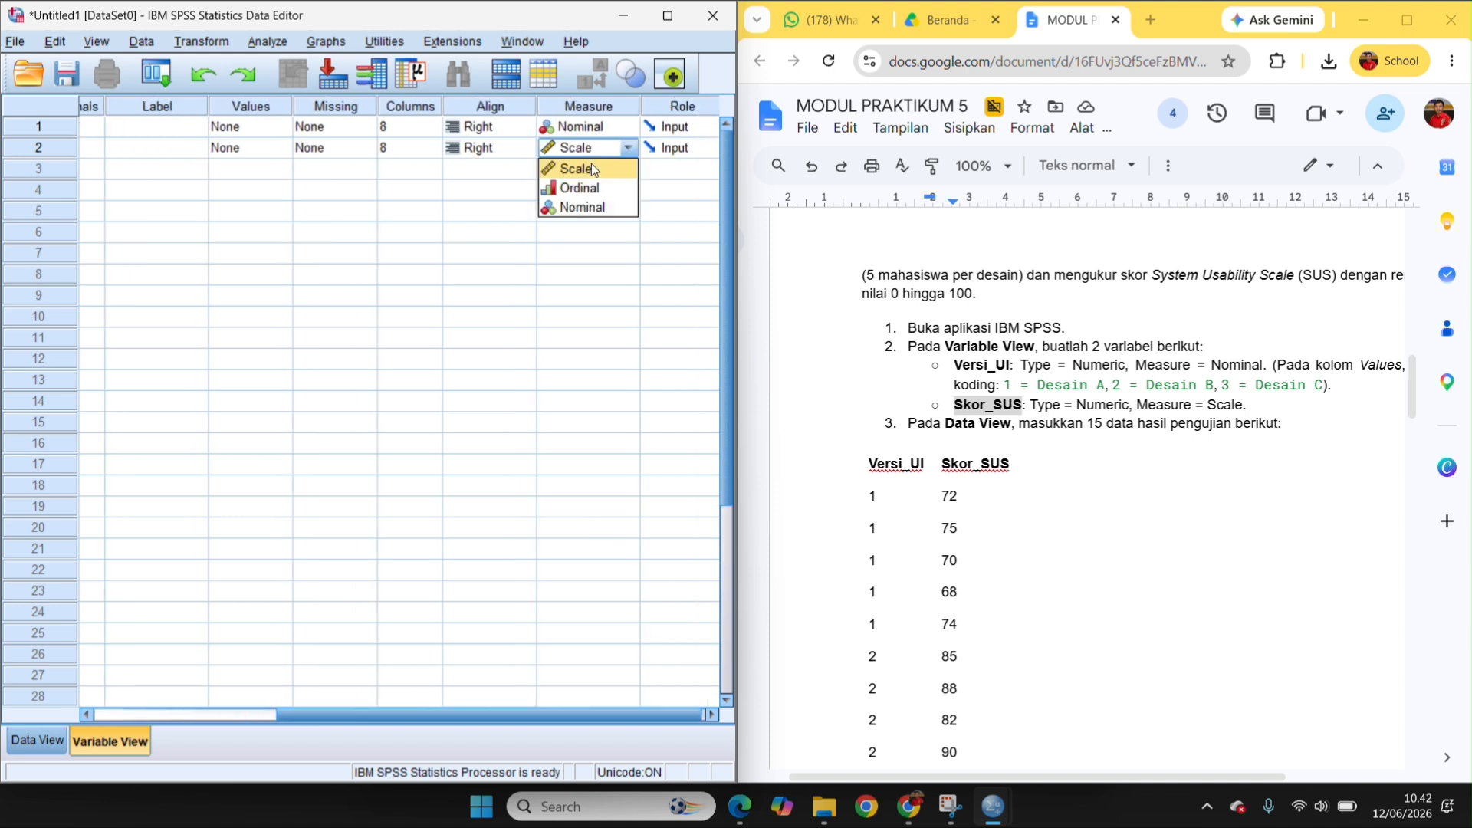
click(590, 169)
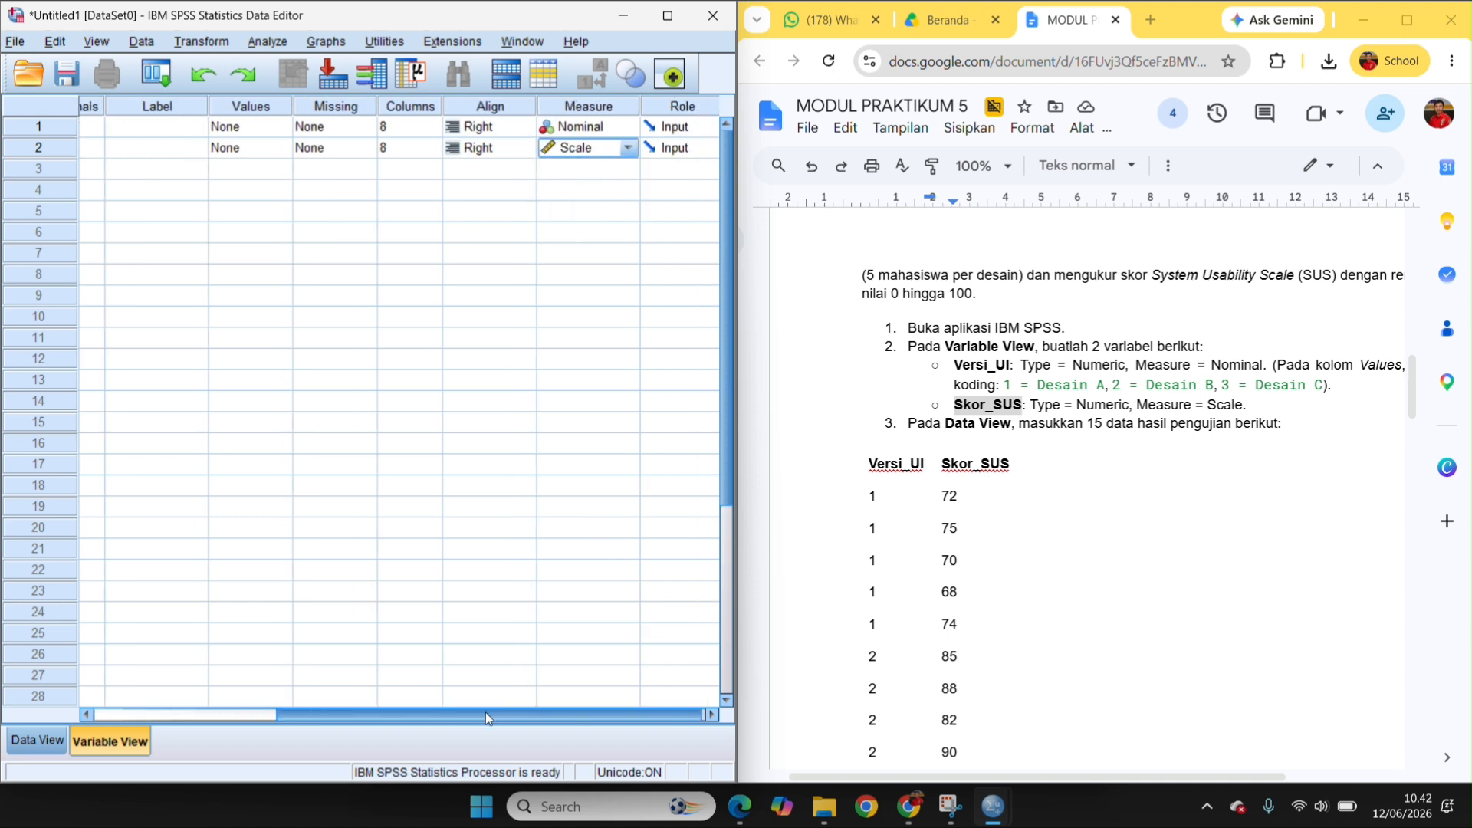
Step: Give the Versi_UI variable the label "Versi UI", correcting any misspelling in it
drag(485, 711, 299, 713)
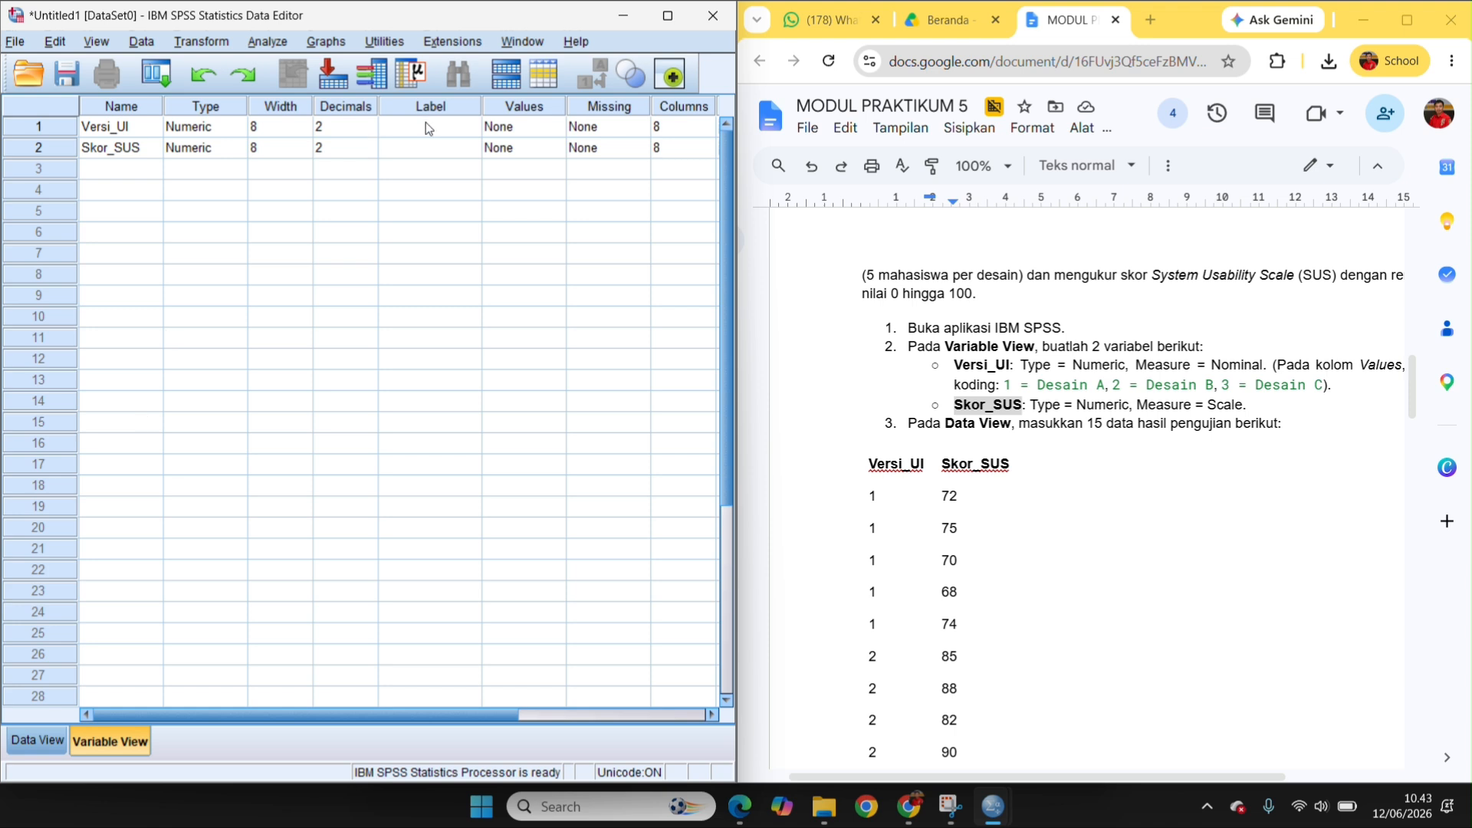
click(125, 128)
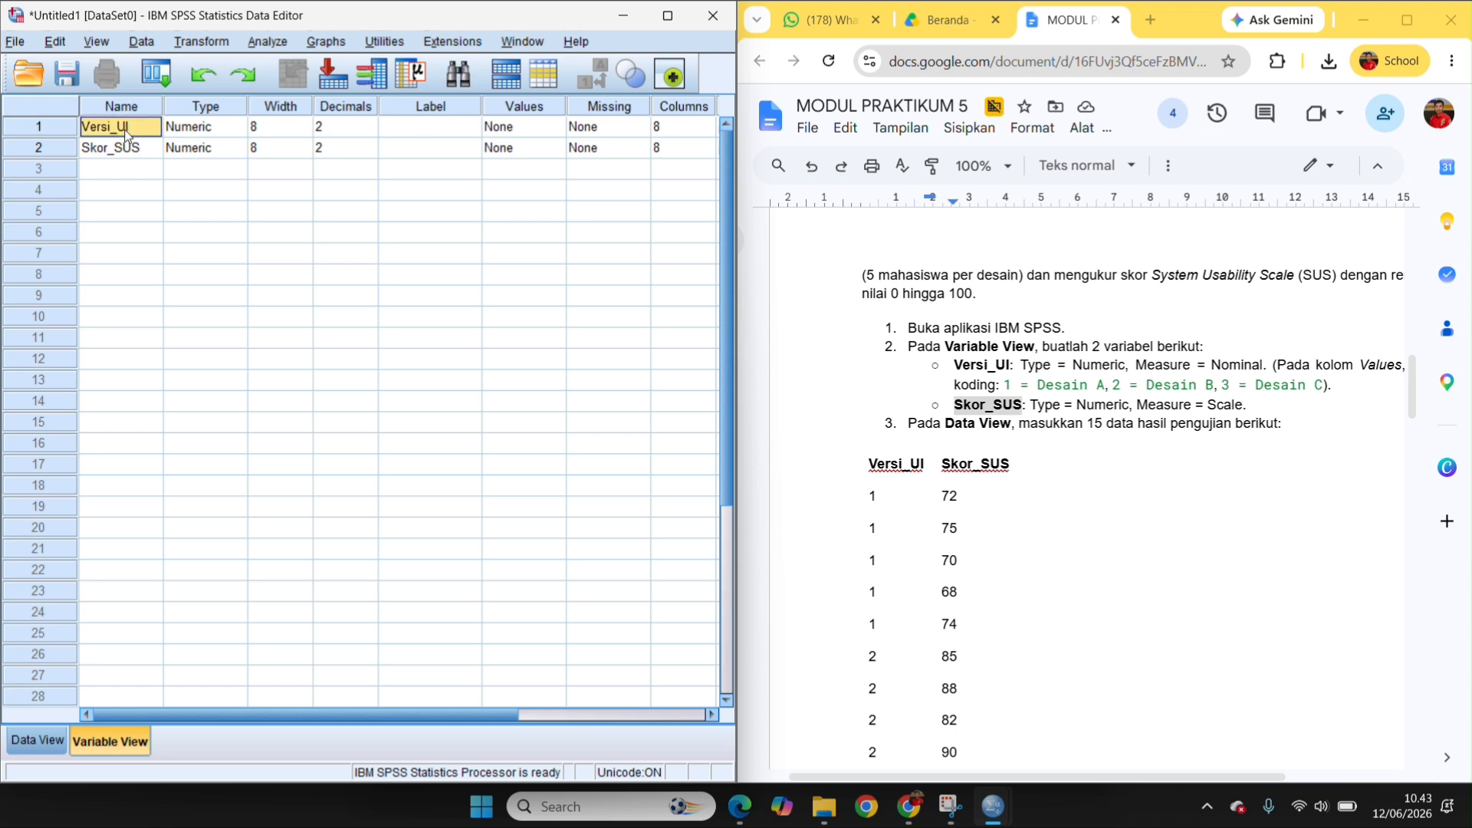
click(407, 128)
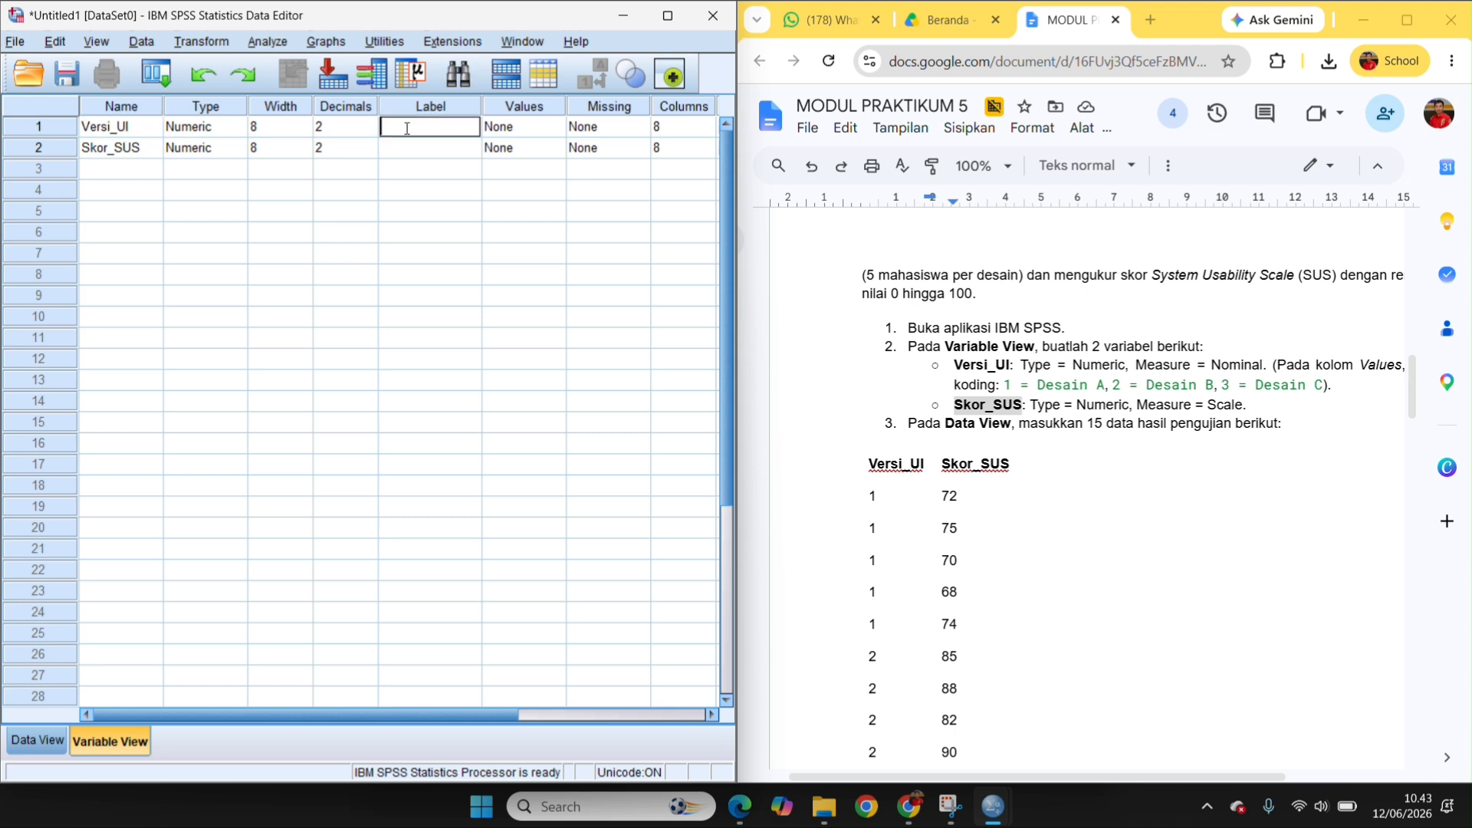
text(Veri UI)
click(399, 147)
click(410, 126)
click(411, 126)
key(BackSpace)
key(BackSpace)
text(S)
key(BackSpace)
text(si)
click(407, 147)
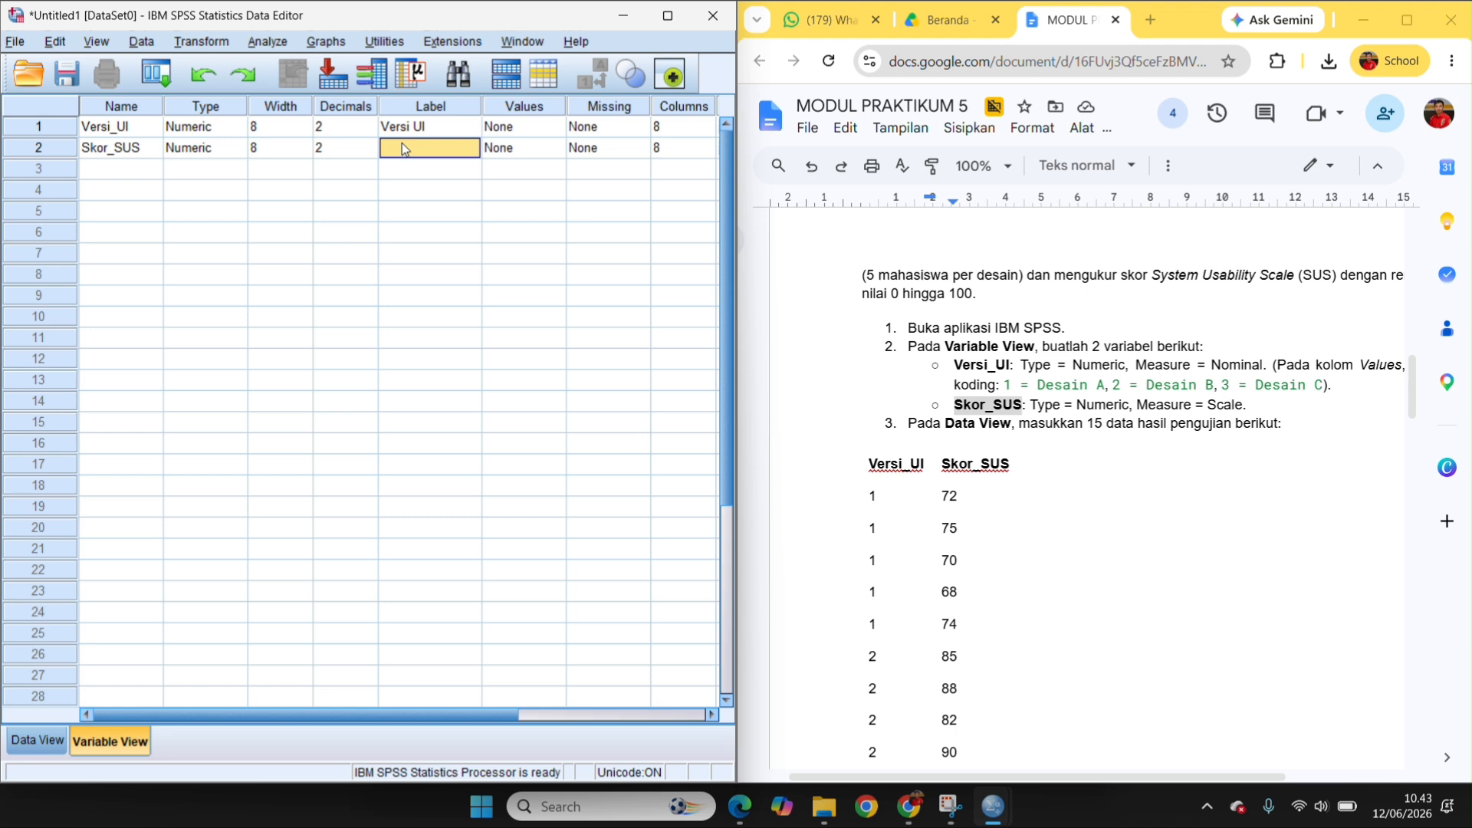
Step: Give the Skor_SUS variable the label "Skor SUS"
double_click(402, 145)
text(Skor SUS)
click(447, 166)
click(444, 149)
Step: Switch to the data grid and copy the module table's 15 Versi_UI codes into the Versi_UI column
click(35, 739)
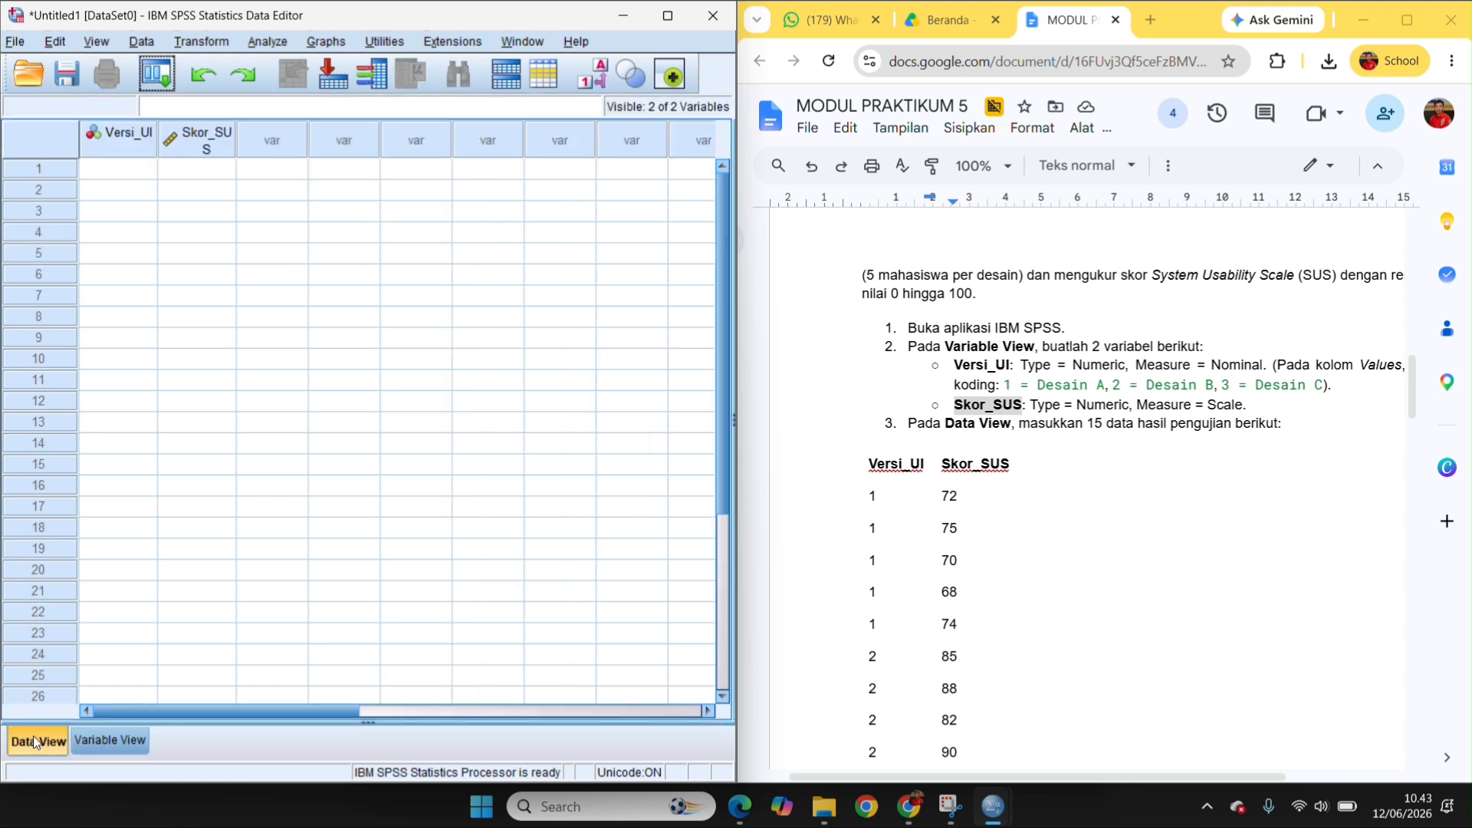
scroll(1021, 633, down, 3)
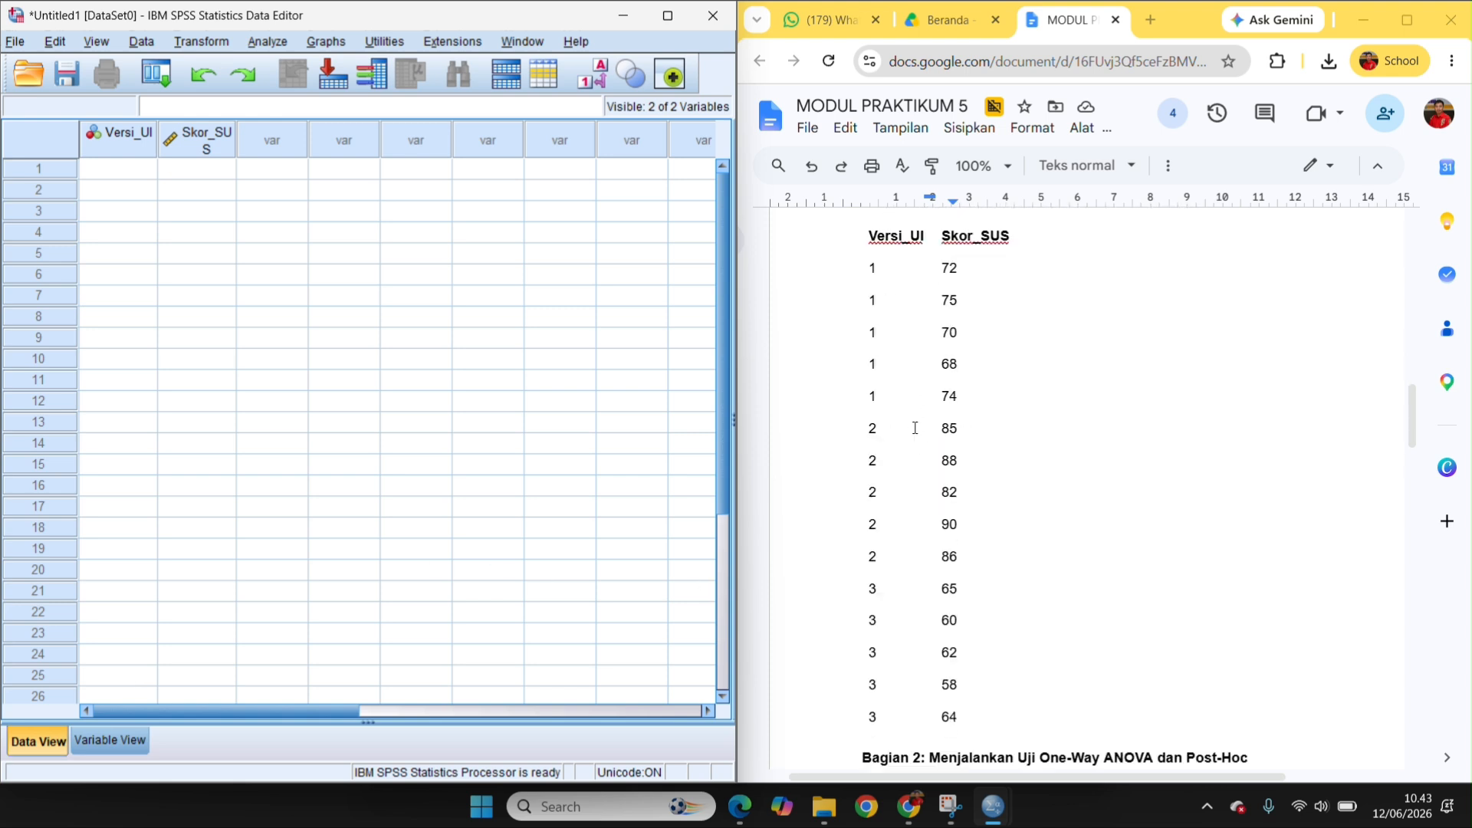
scroll(922, 383, up, 2)
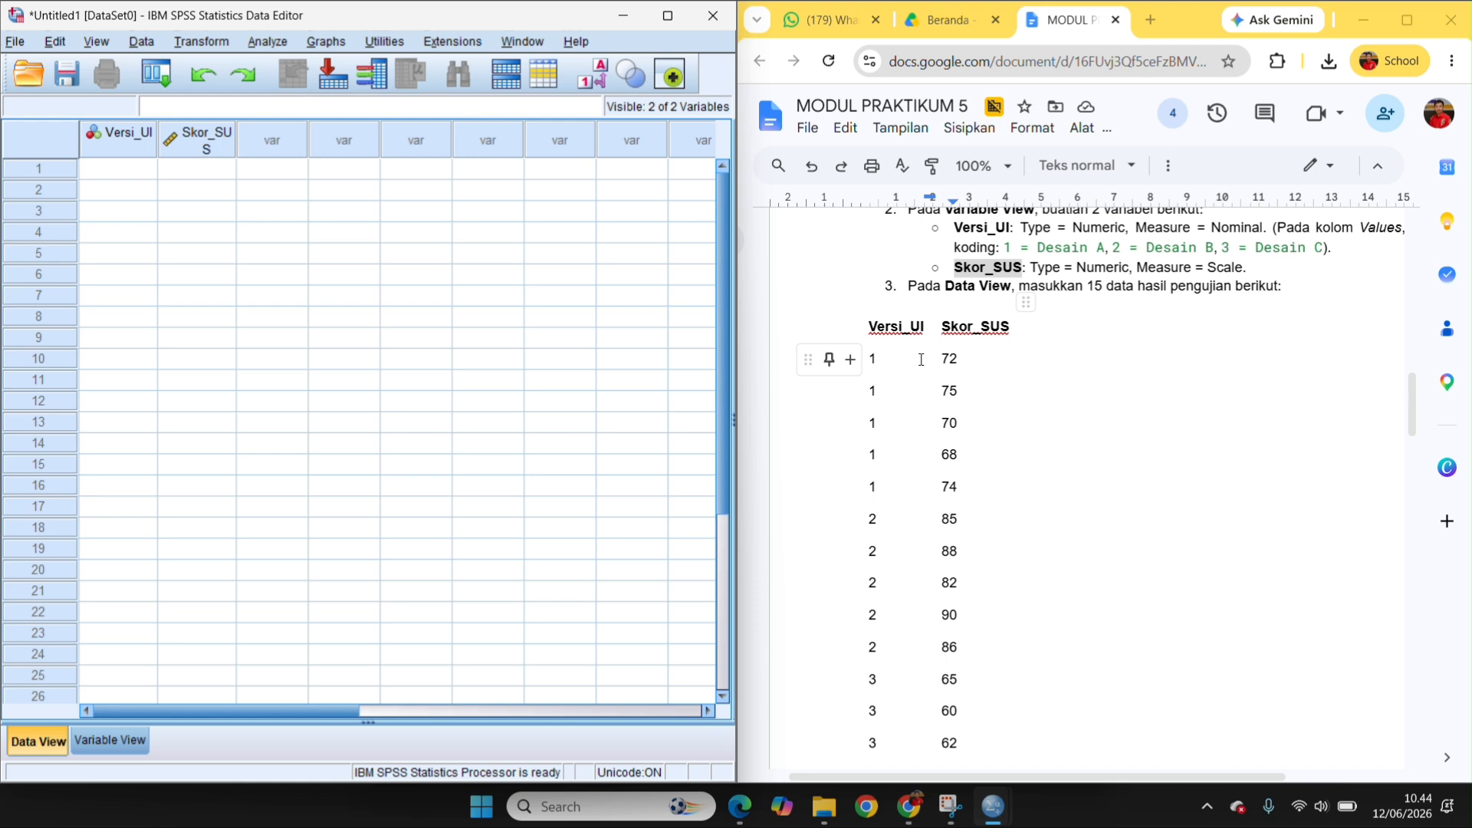
click(872, 360)
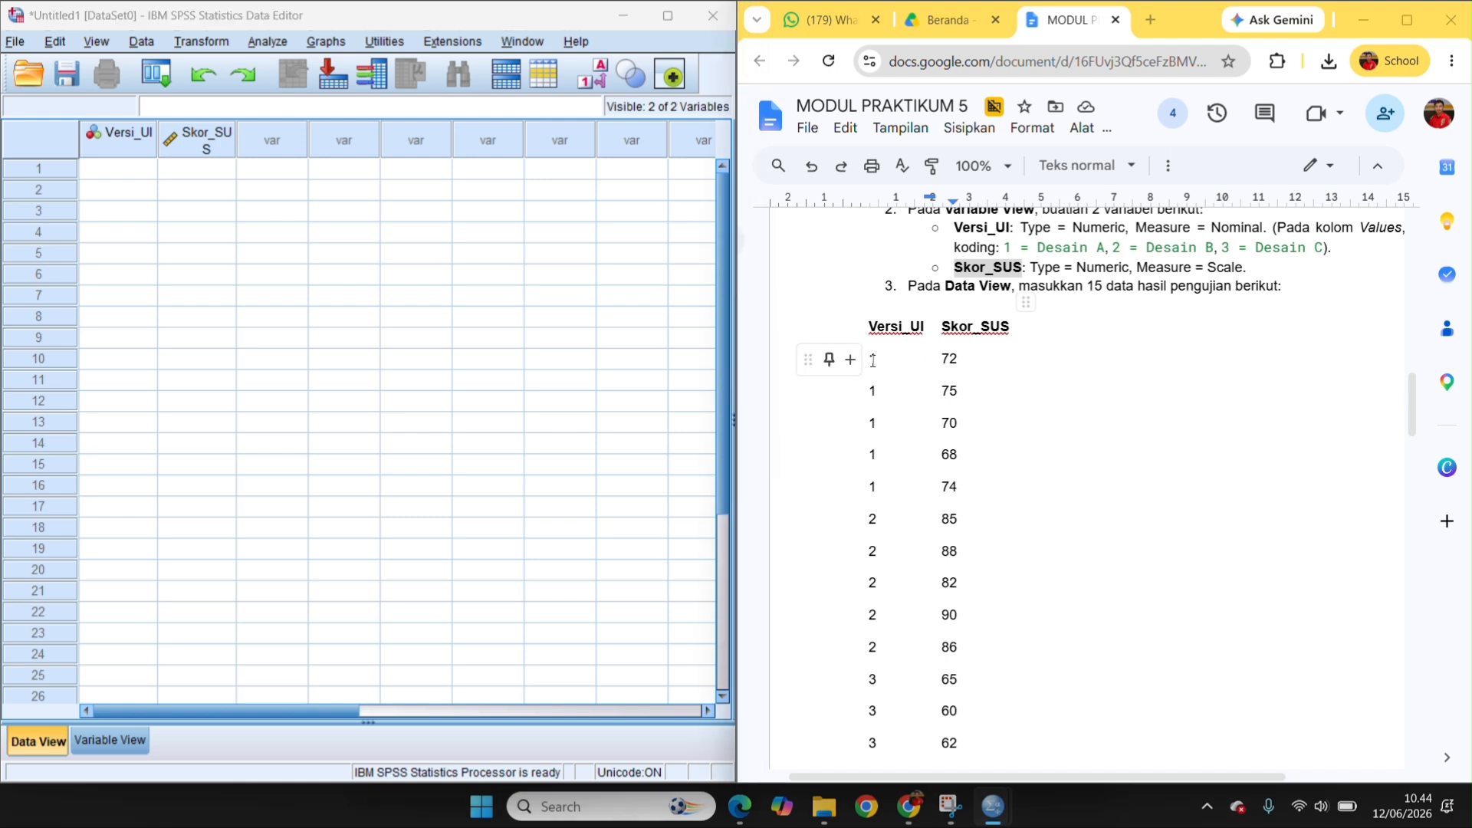
drag(872, 360, 875, 601)
scroll(874, 601, up, 2)
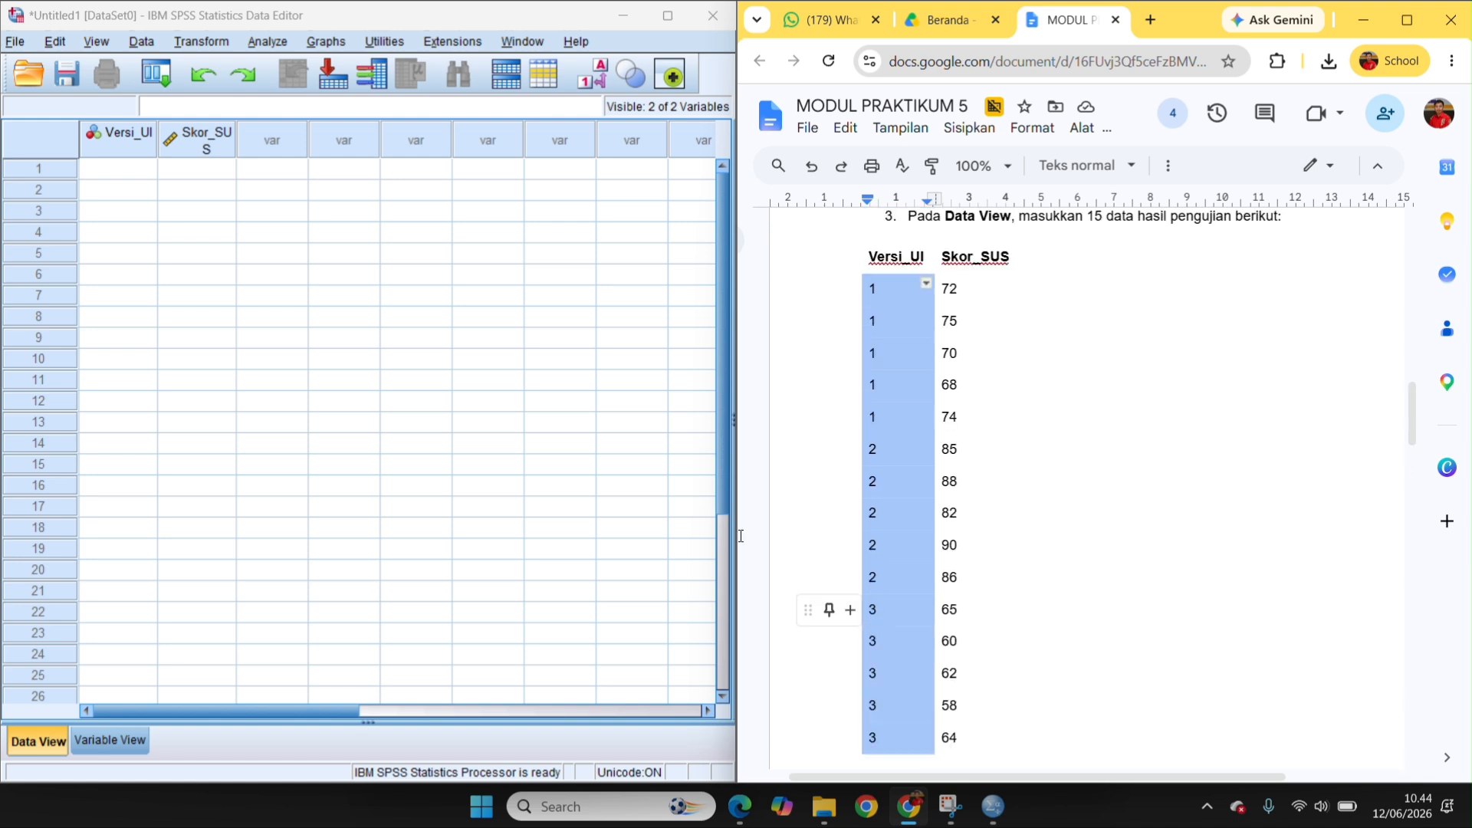
click(120, 169)
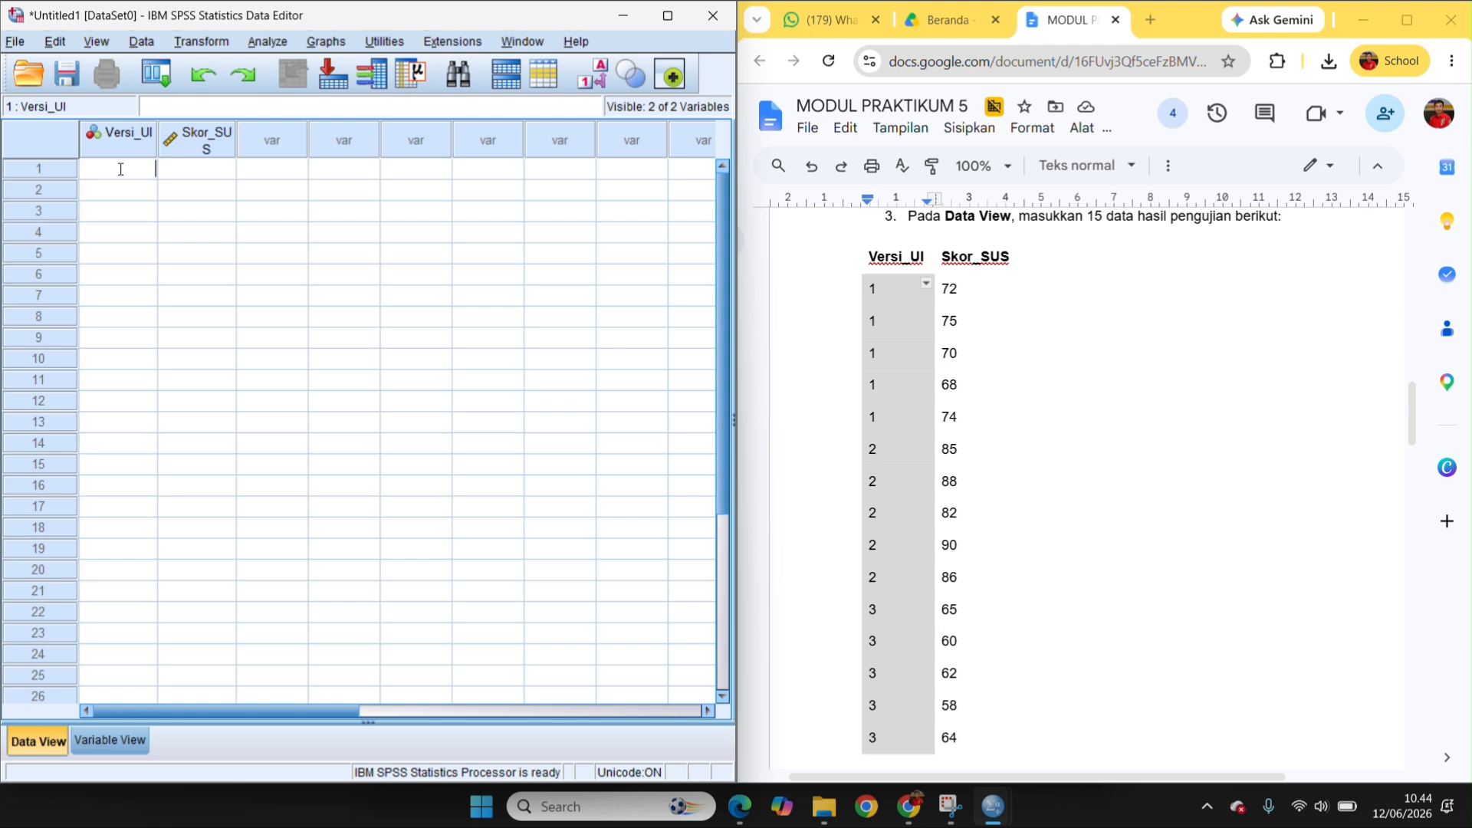
text(2 2)
click(125, 214)
click(119, 166)
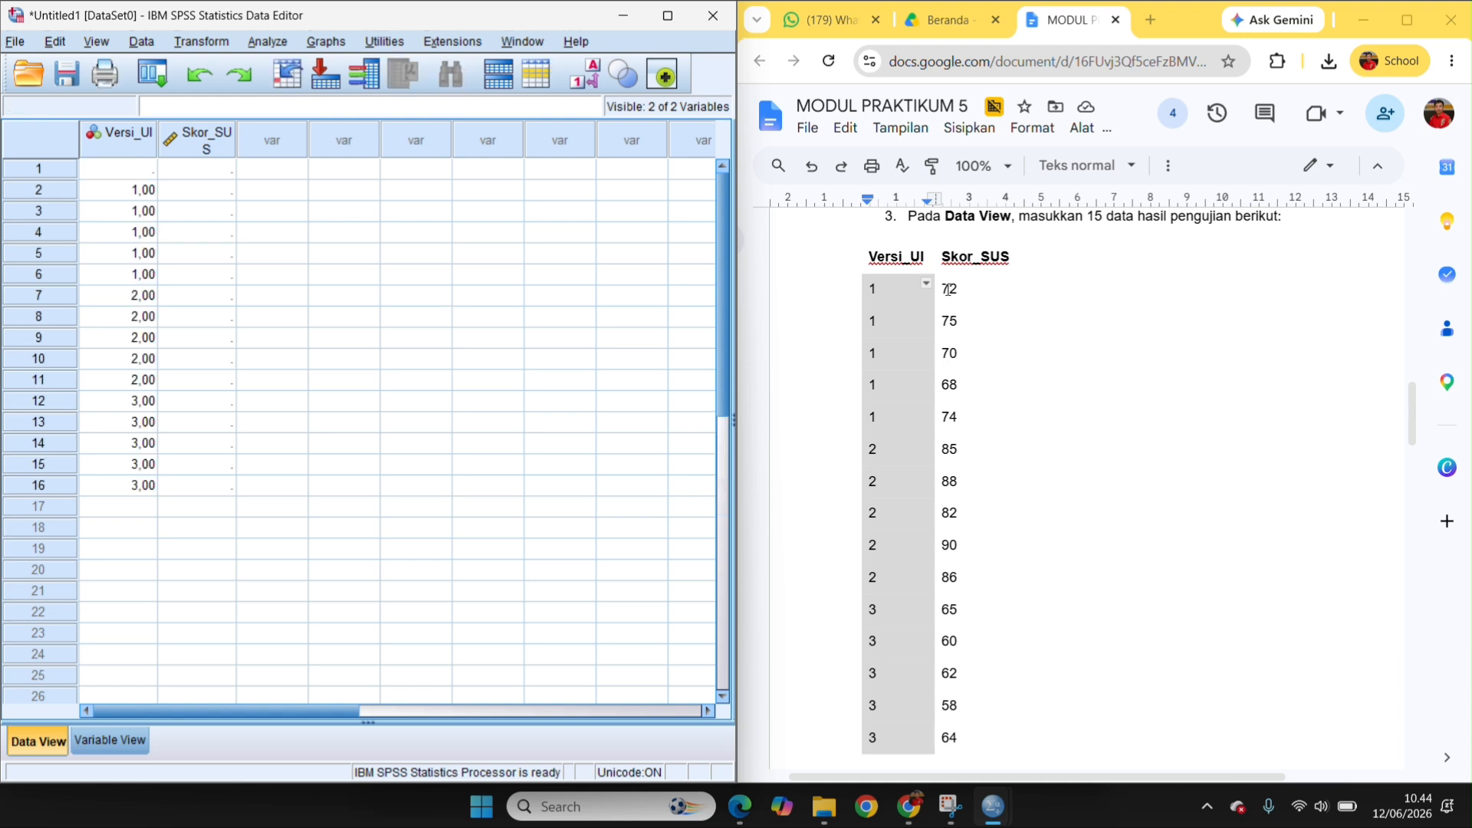
Step: Copy the module's 15 Skor_SUS scores into the Skor_SUS column and delete the empty first case
drag(949, 290, 959, 745)
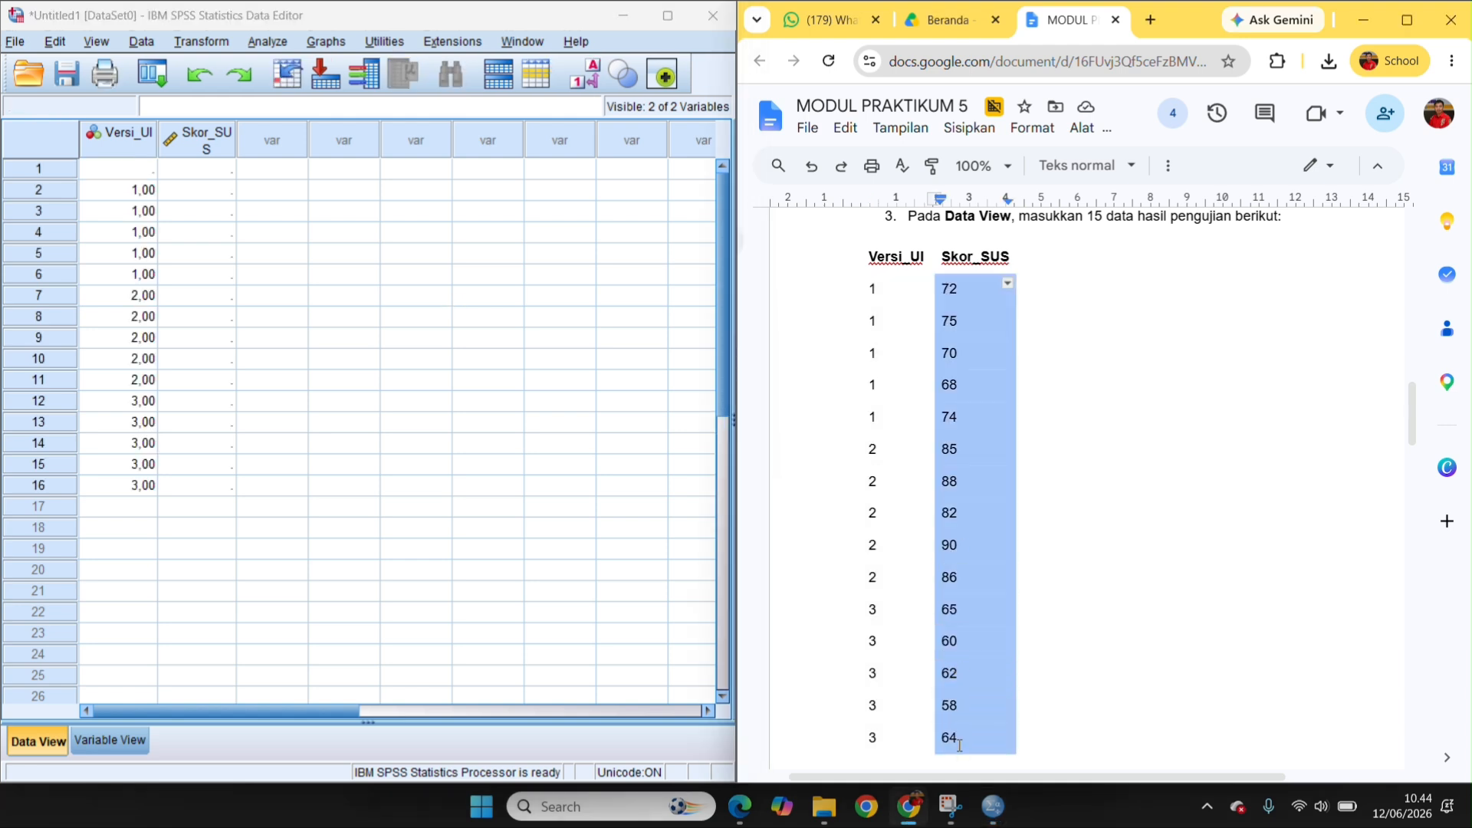
click(205, 168)
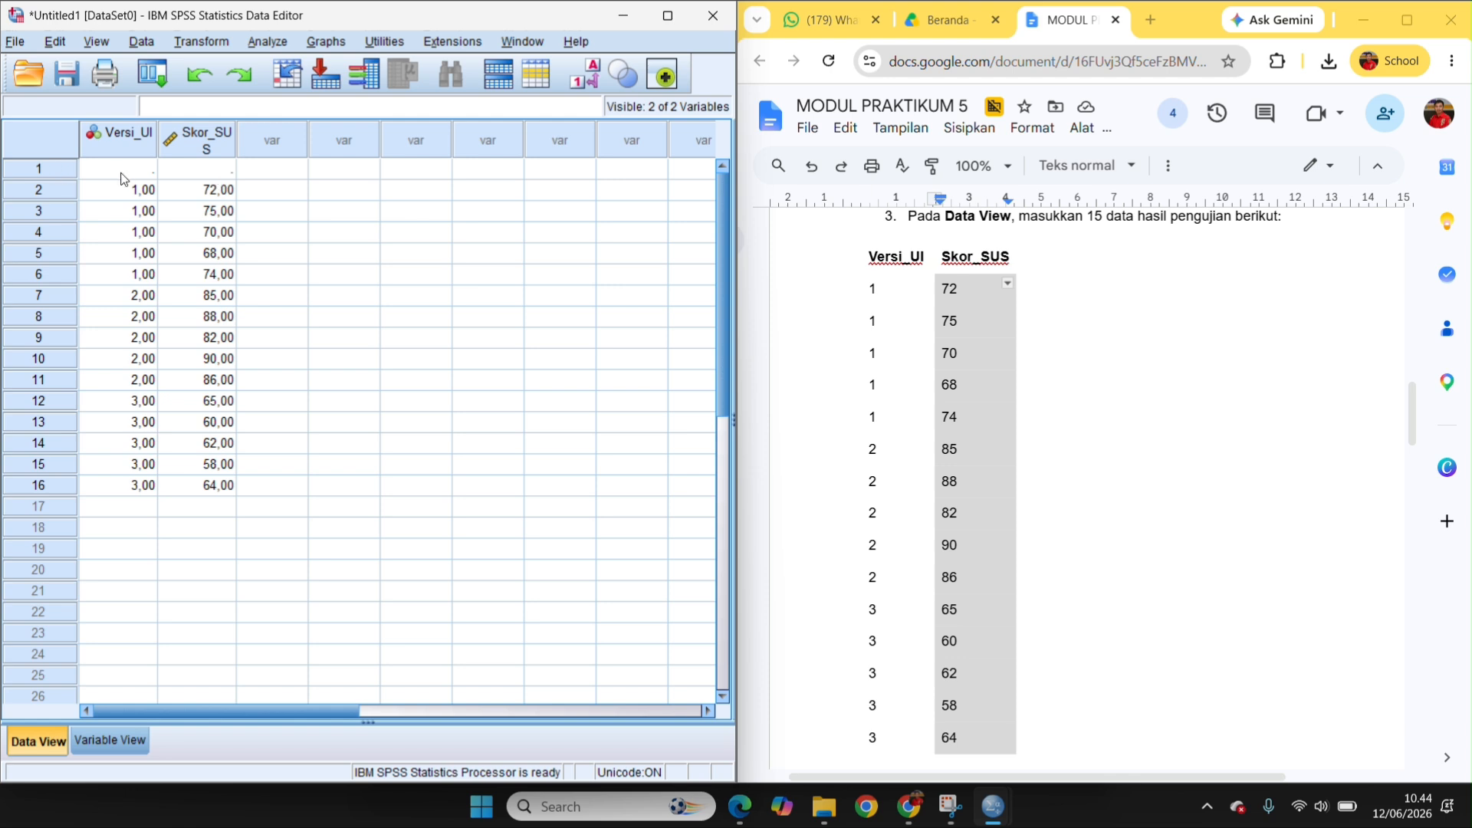
click(53, 168)
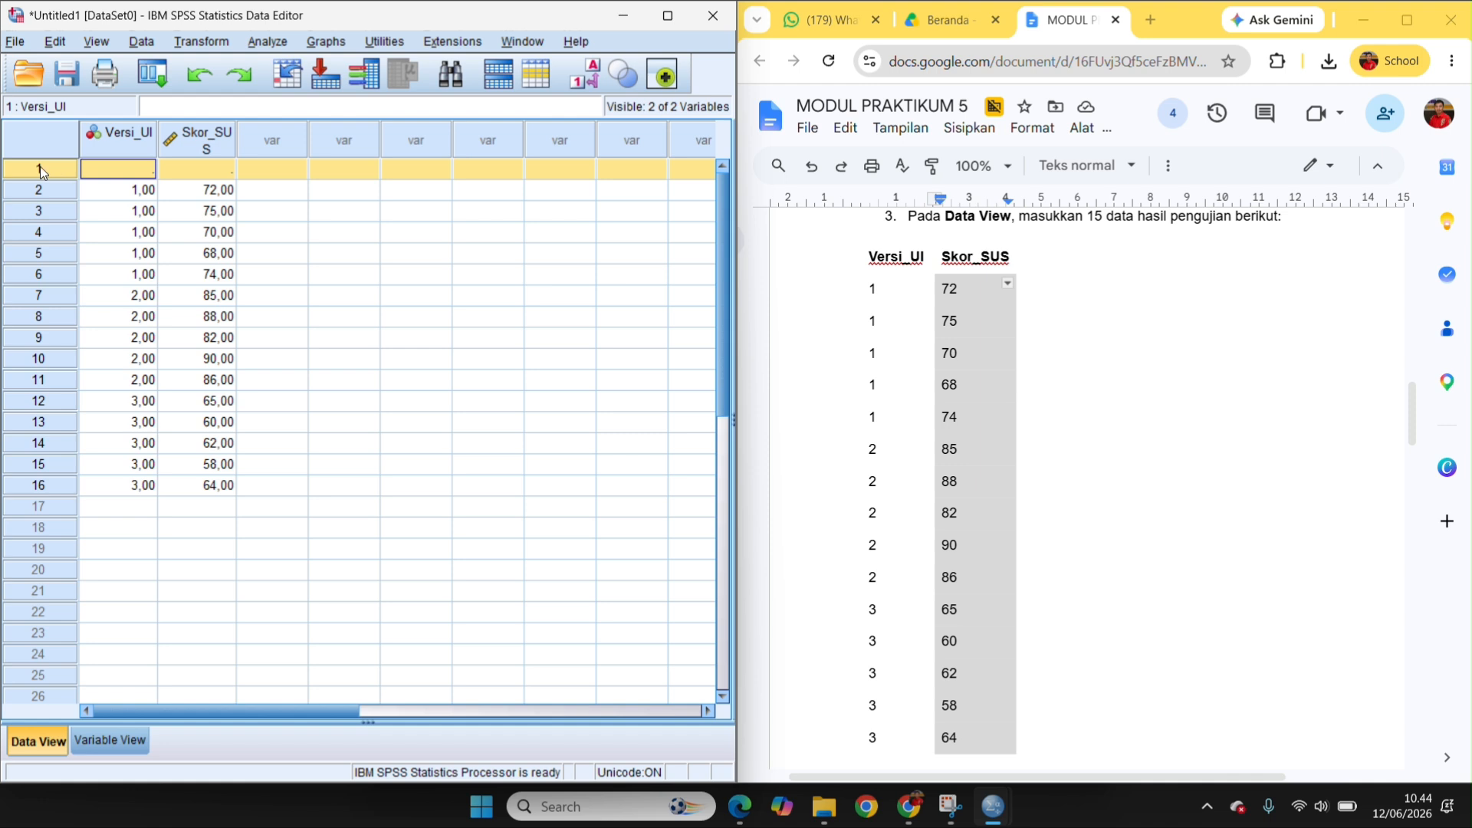
right_click(42, 171)
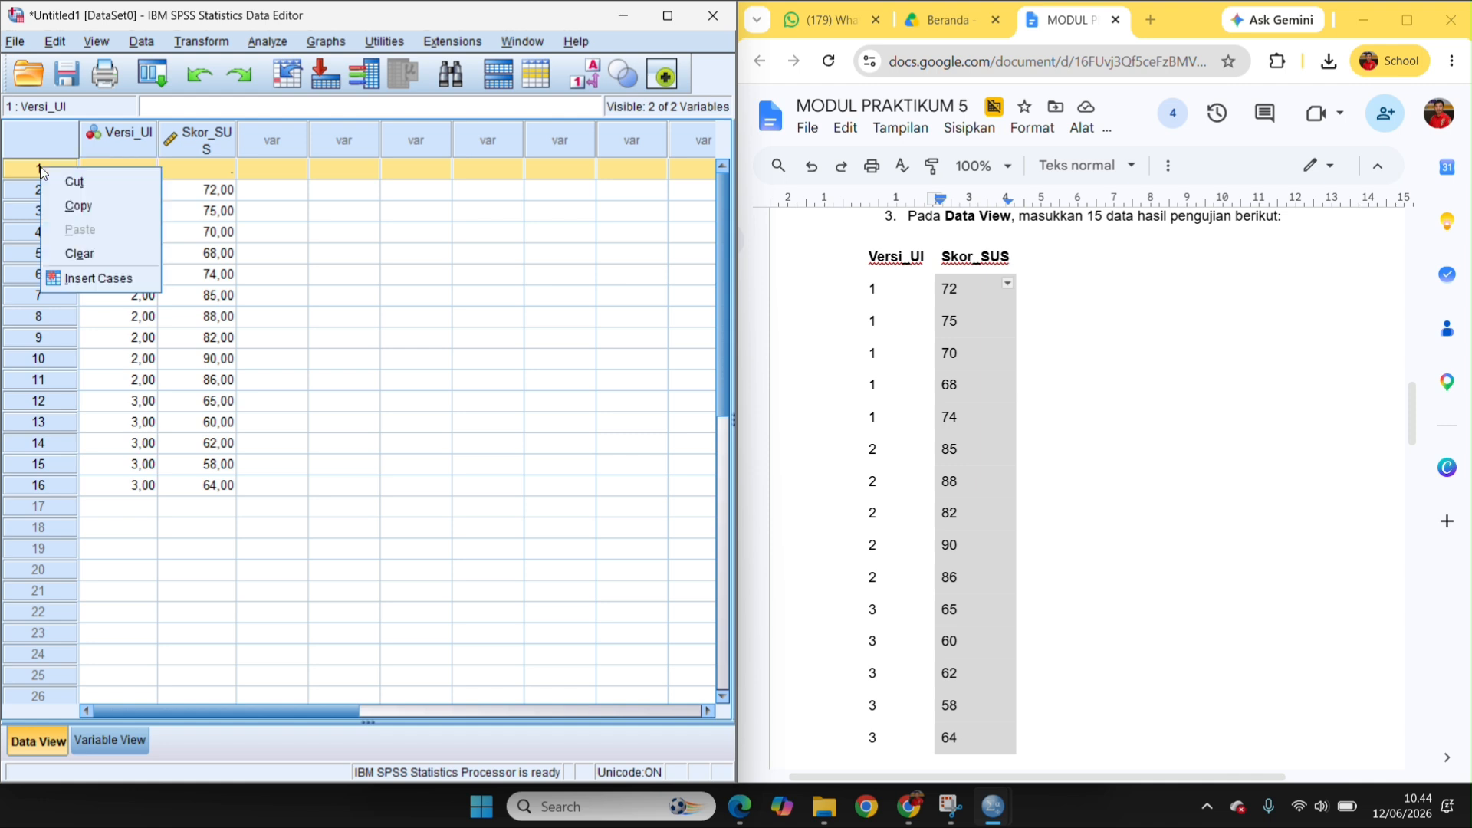
click(80, 254)
Step: Set up a One-Way ANOVA with Versi UI as the factor and Skor SUS as the dependent variable
scroll(861, 608, down, 4)
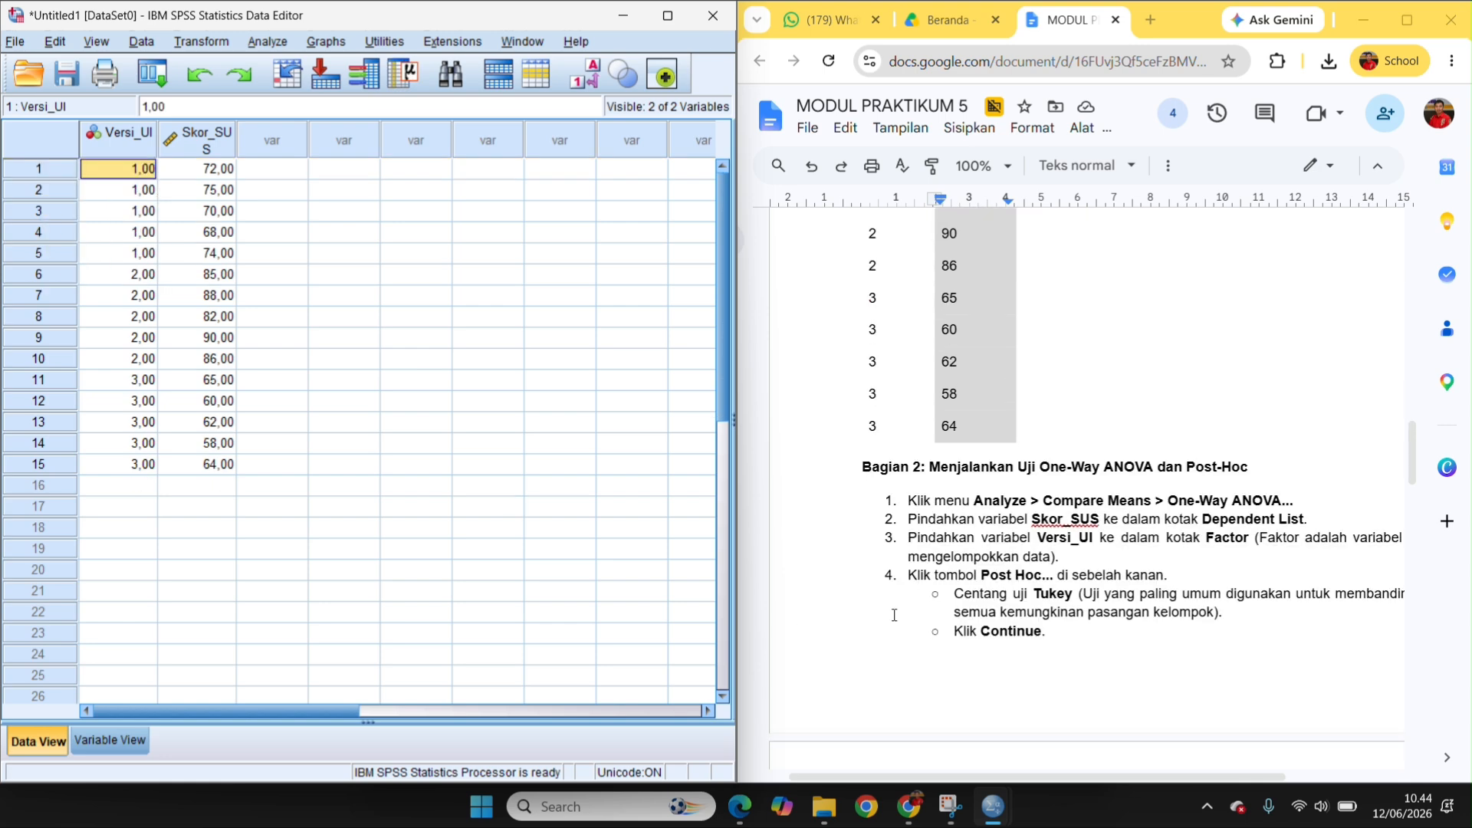
scroll(894, 616, right, 1)
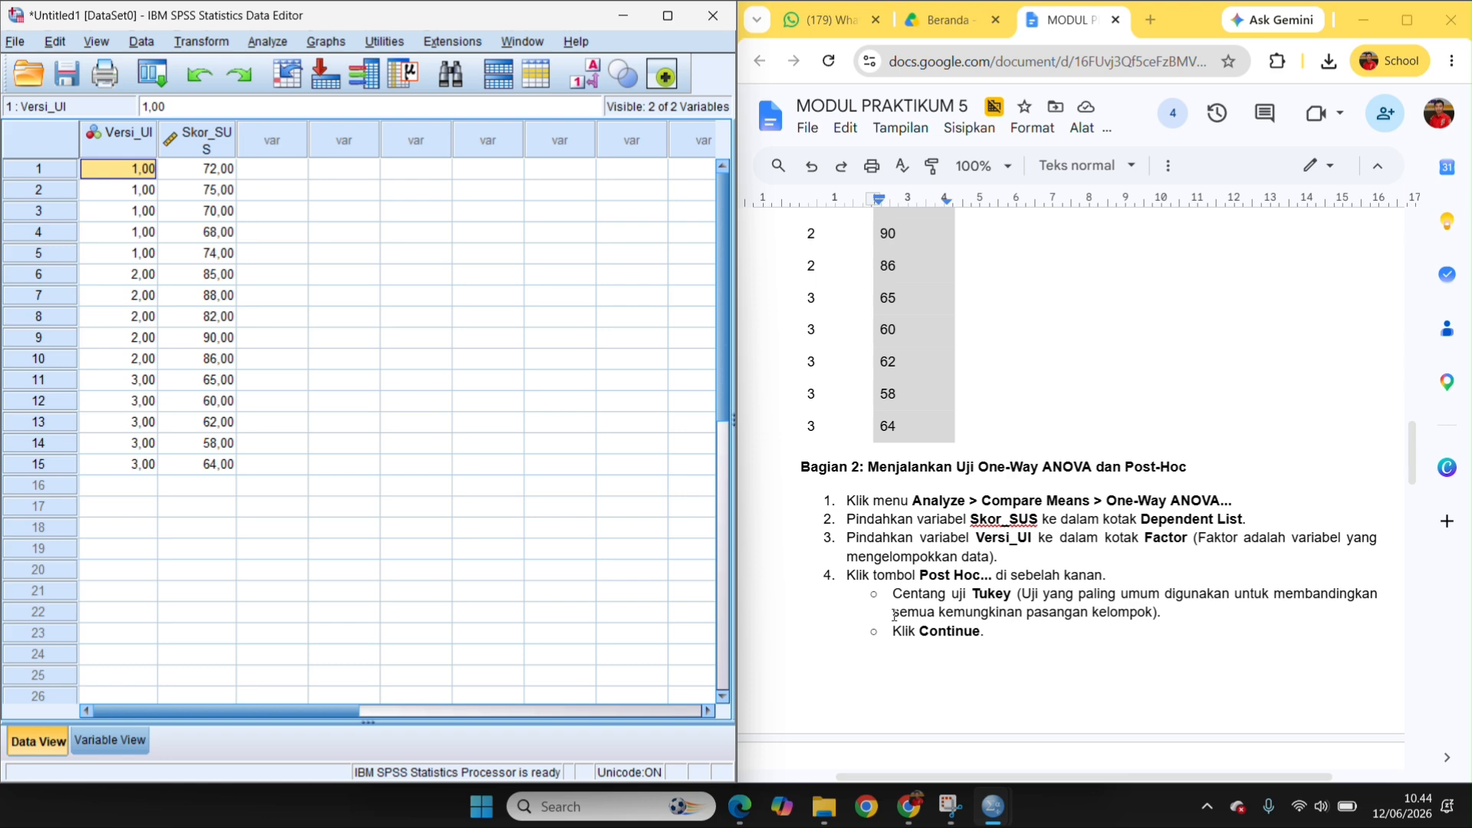
click(267, 41)
mouse_move(290, 70)
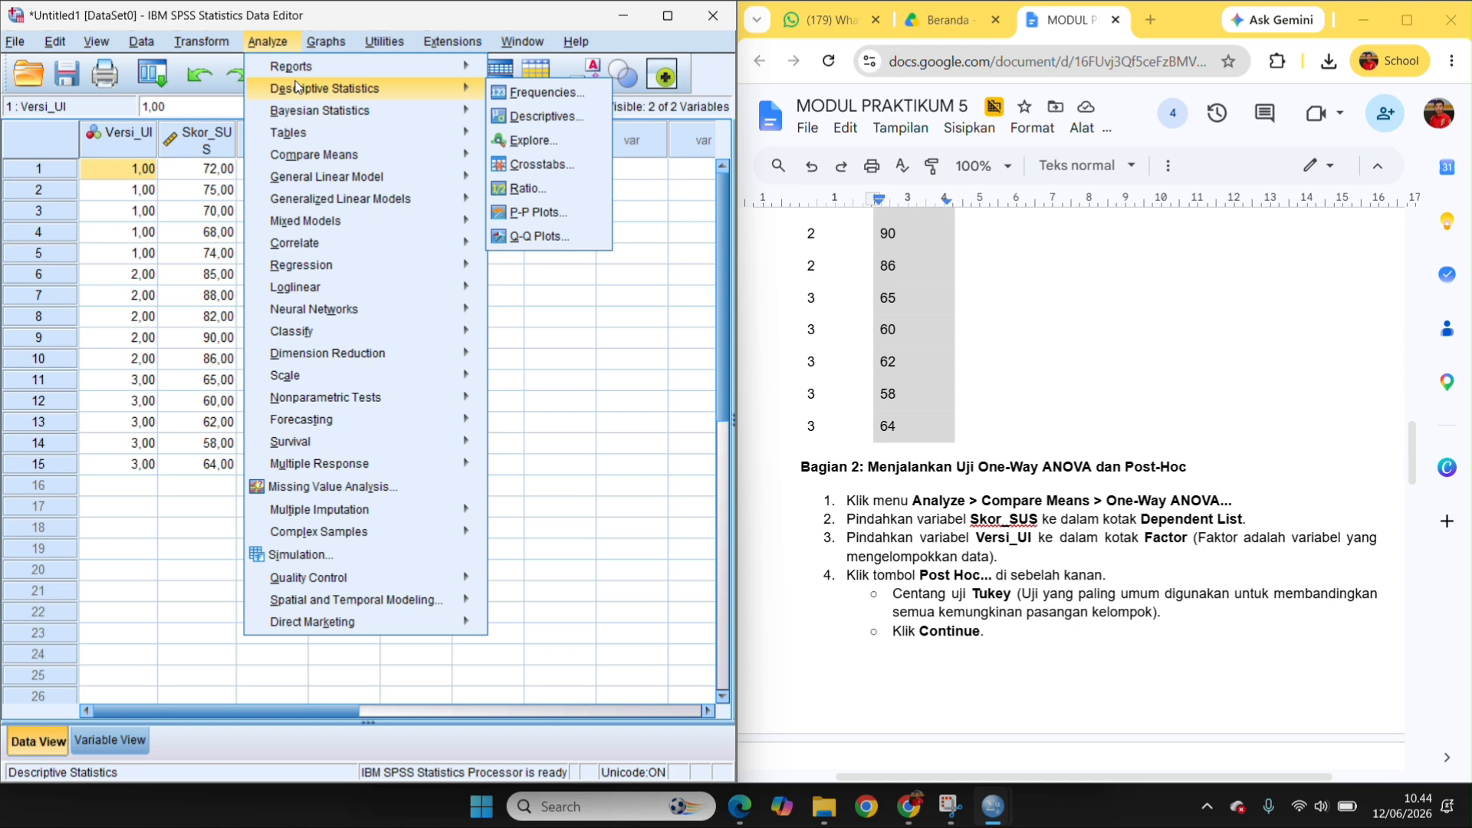
mouse_move(328, 153)
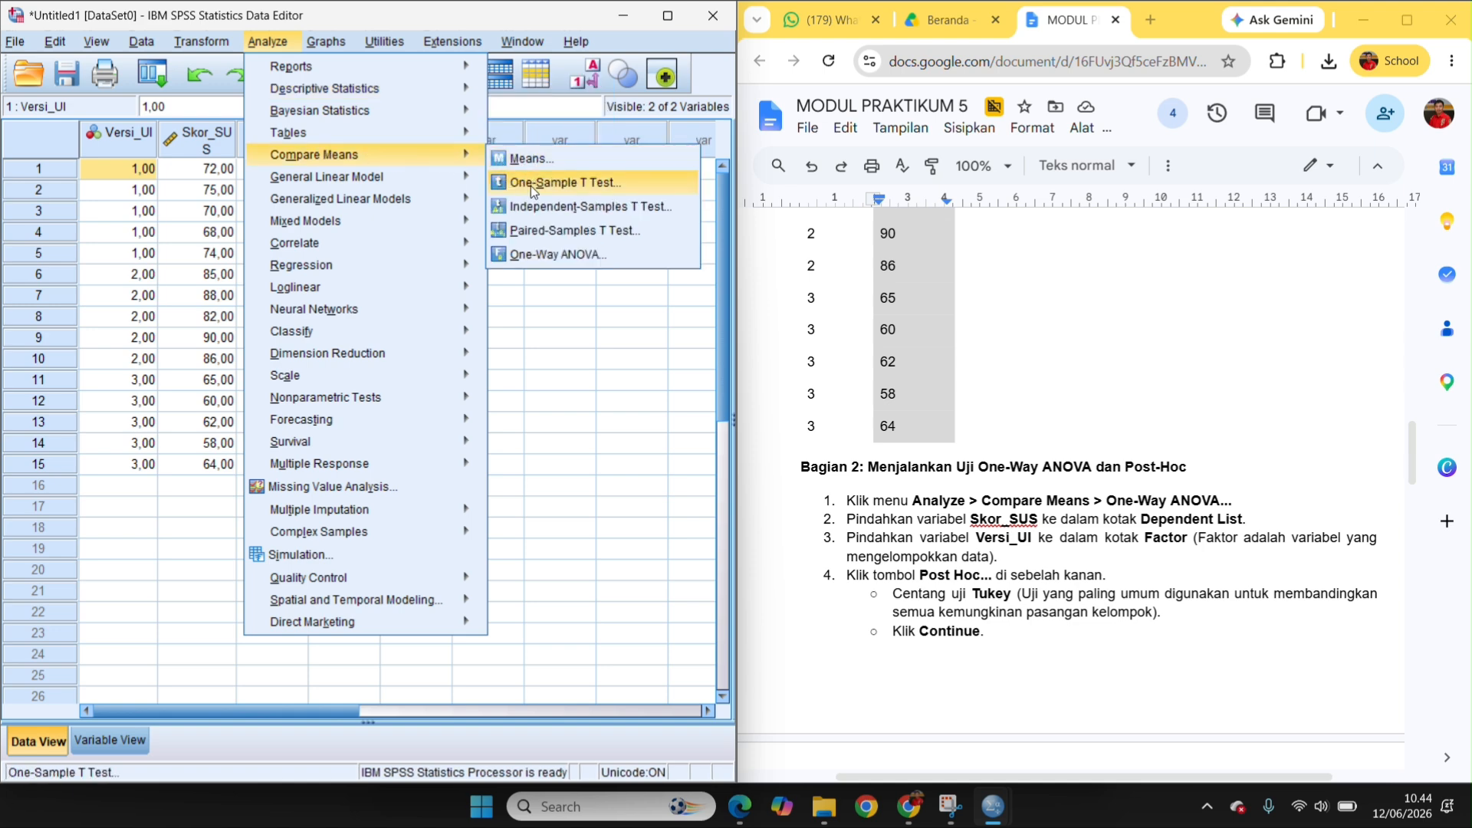
click(541, 254)
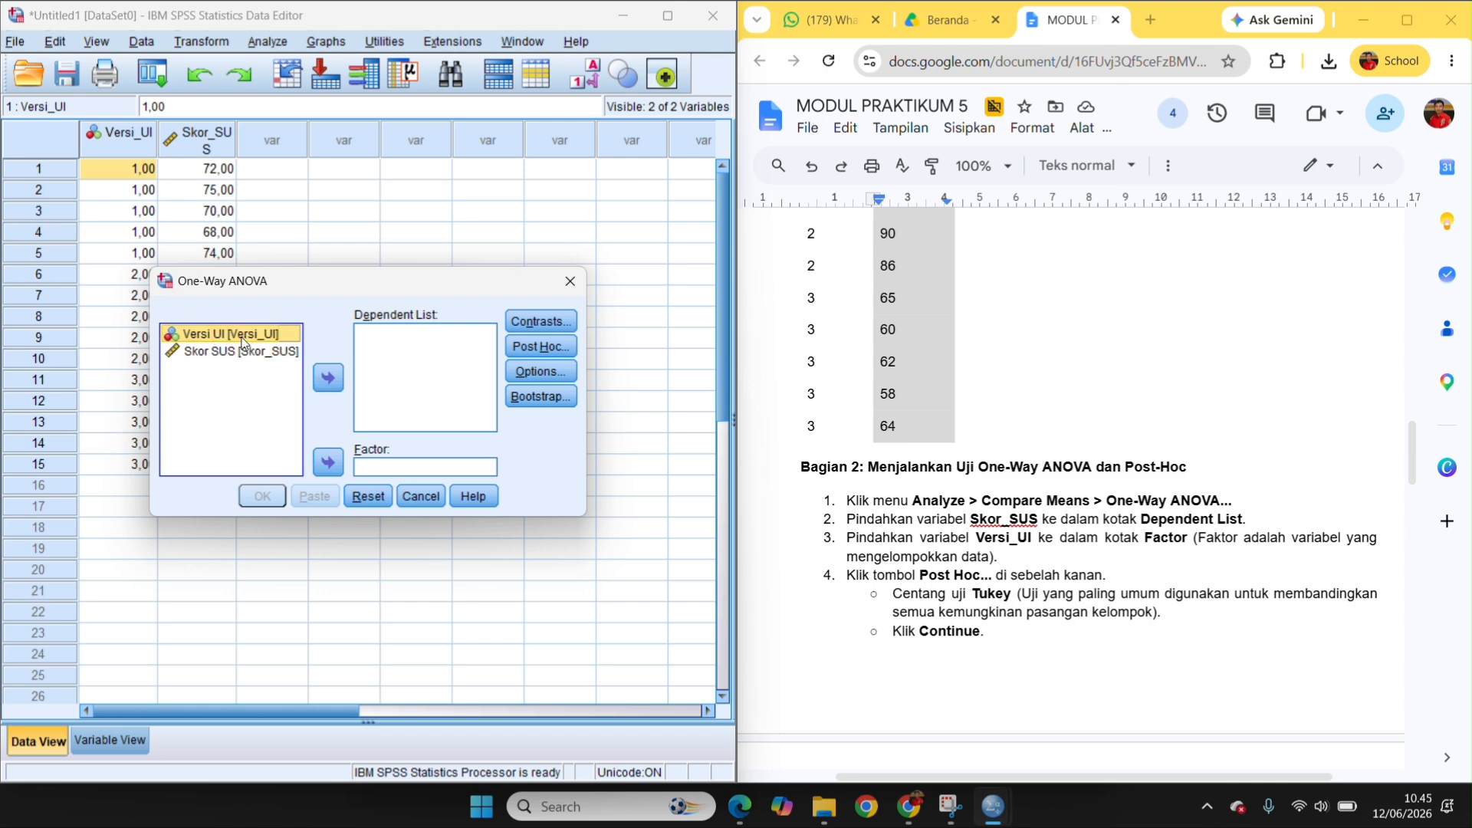
click(328, 462)
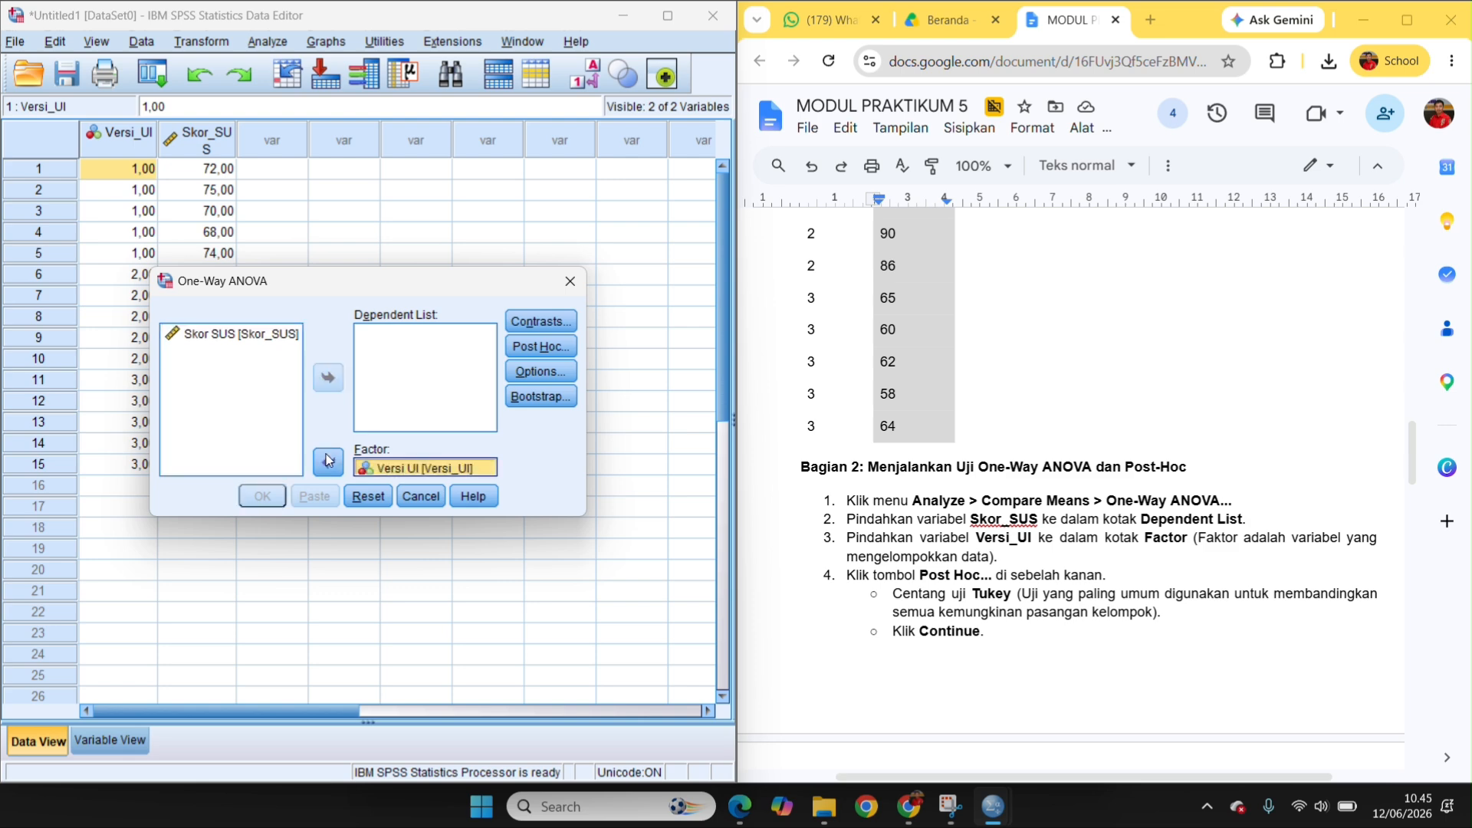
click(230, 337)
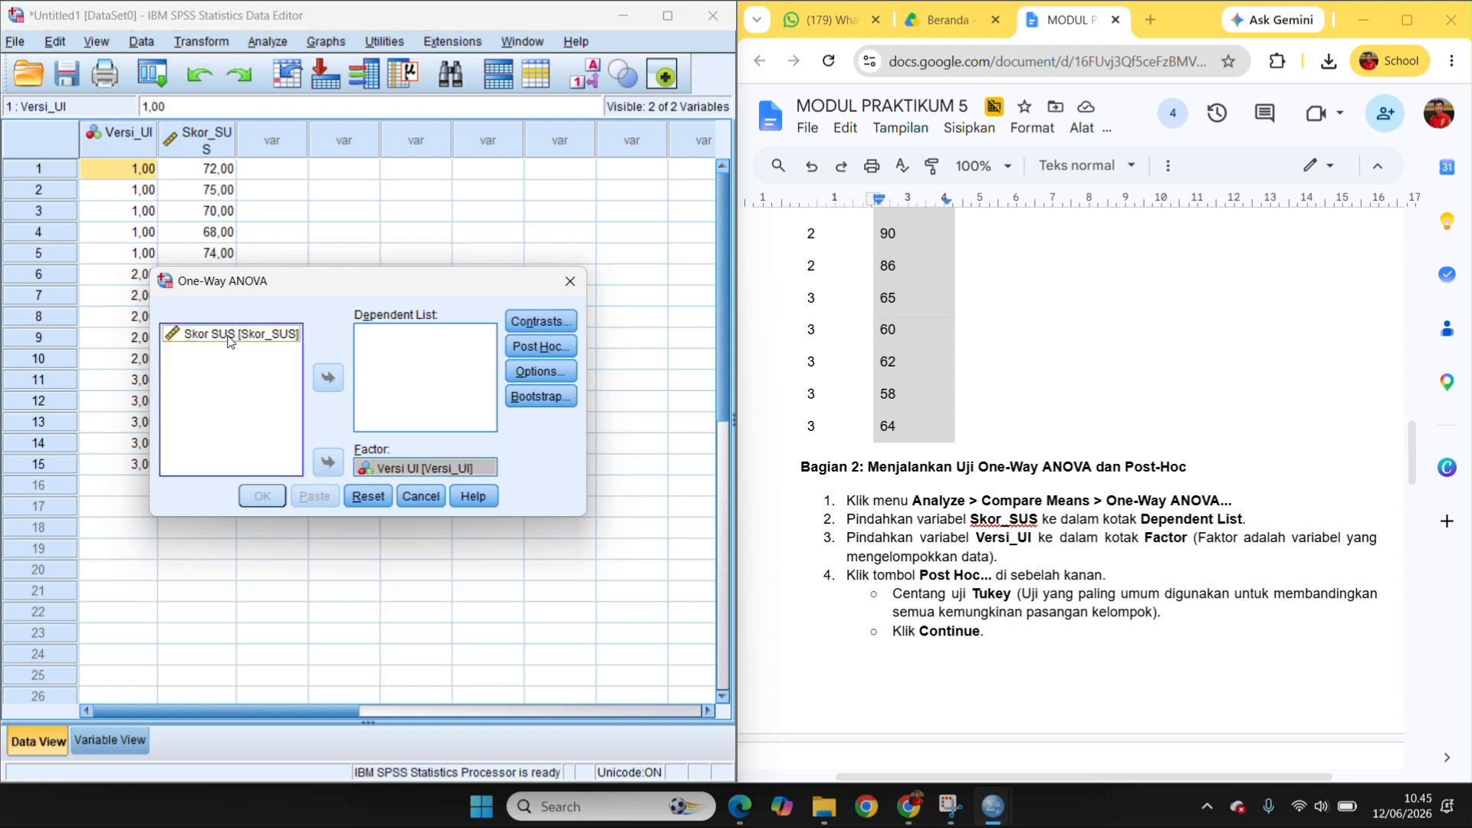
click(328, 380)
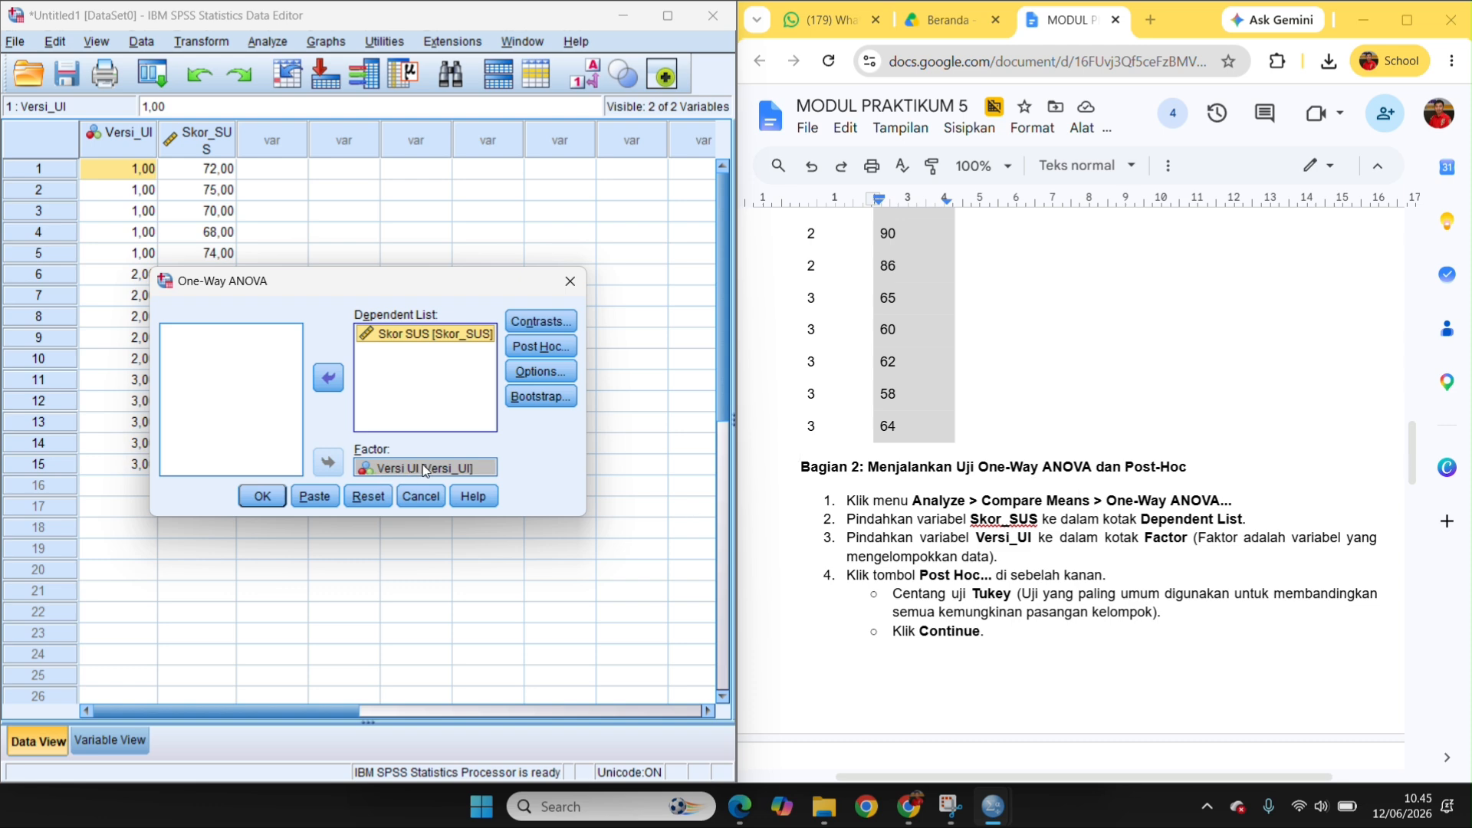
Step: Enable the Tukey post hoc comparison and run the One-Way ANOVA
click(540, 348)
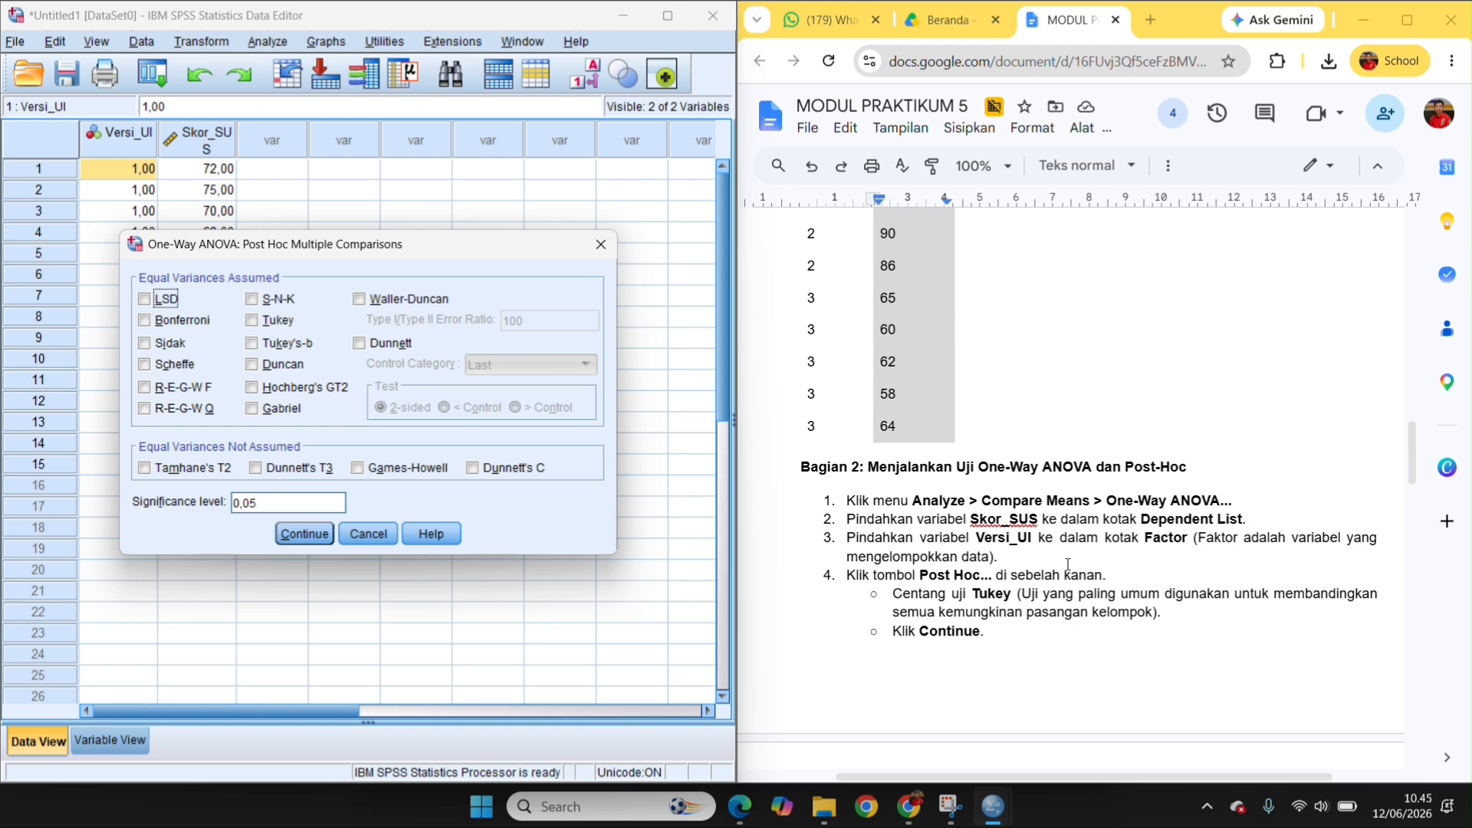
click(254, 322)
click(302, 534)
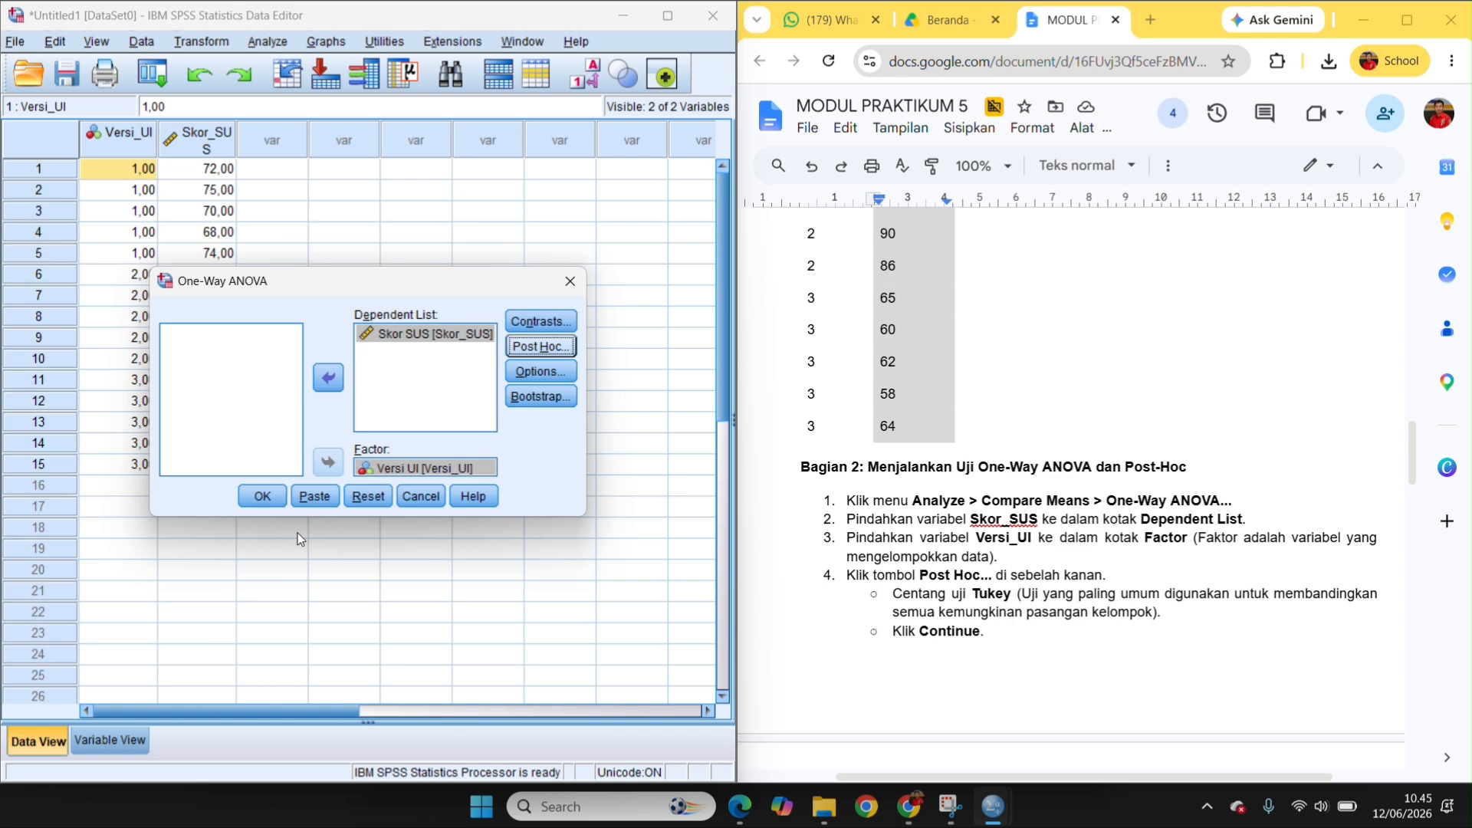
click(261, 496)
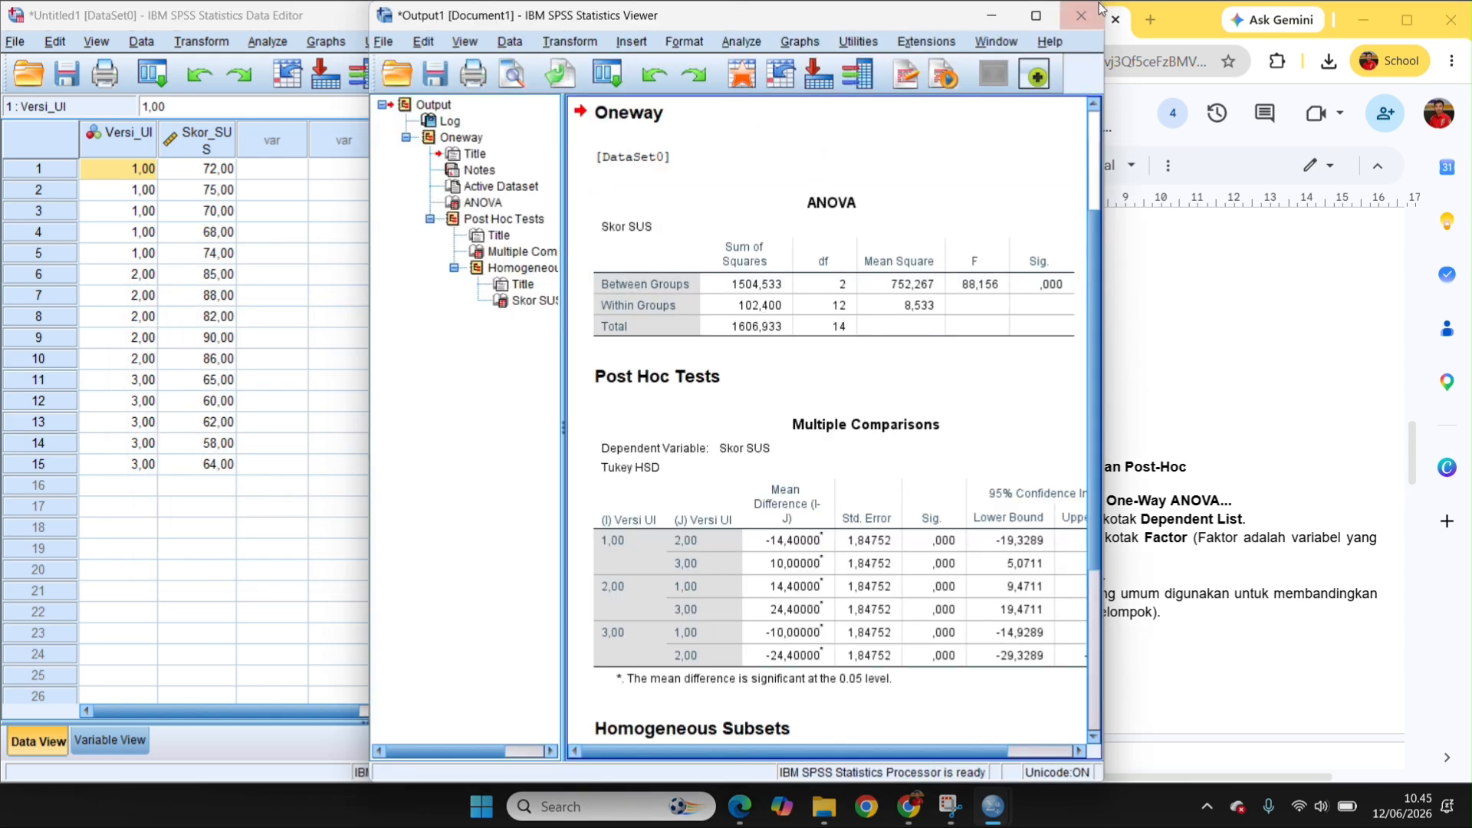
Step: Place the output viewer beside the module and check the ANOVA output tables against the module's Options and interpretation instructions
click(1037, 17)
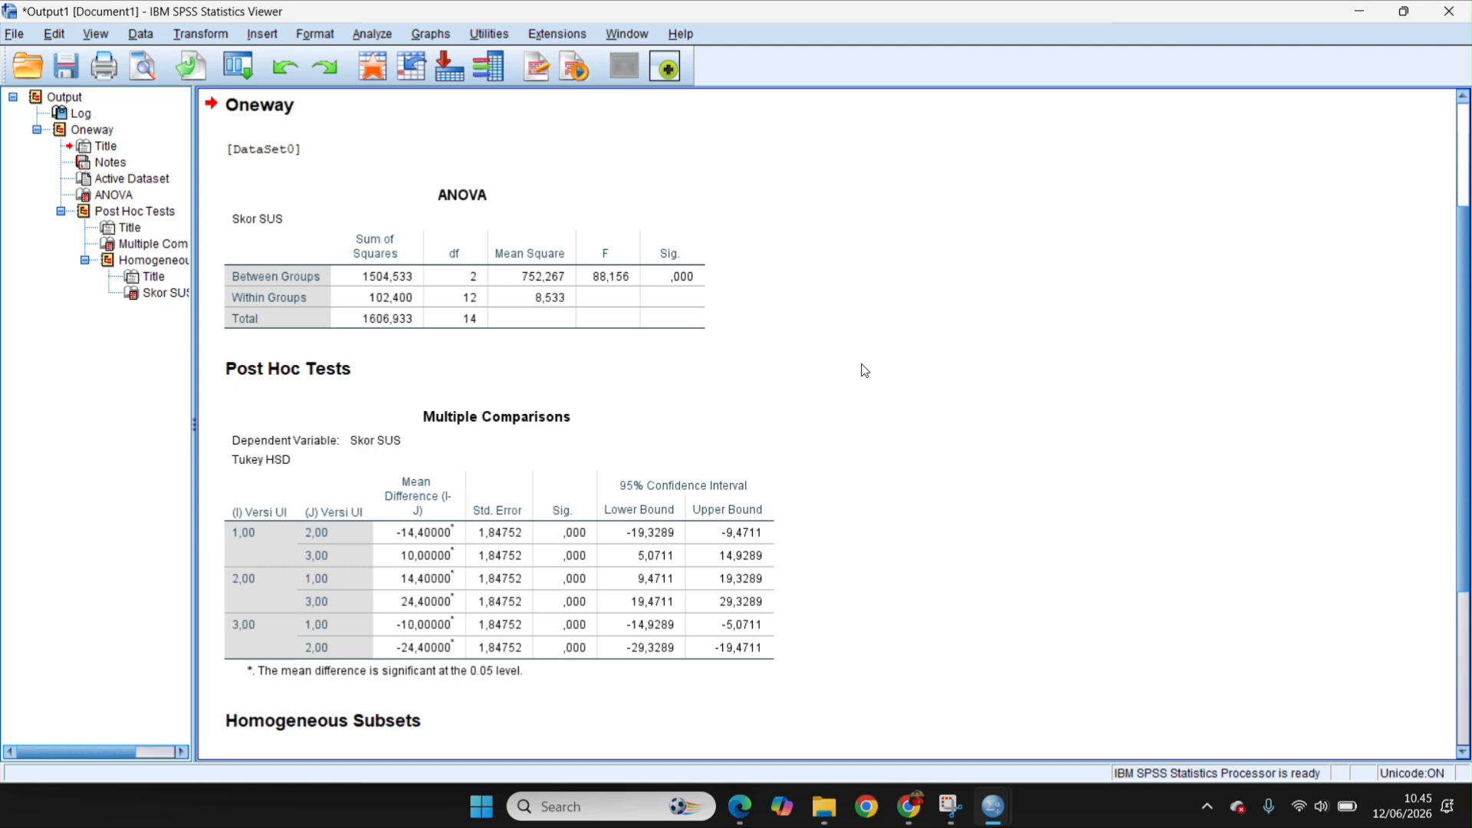
key(super+Left)
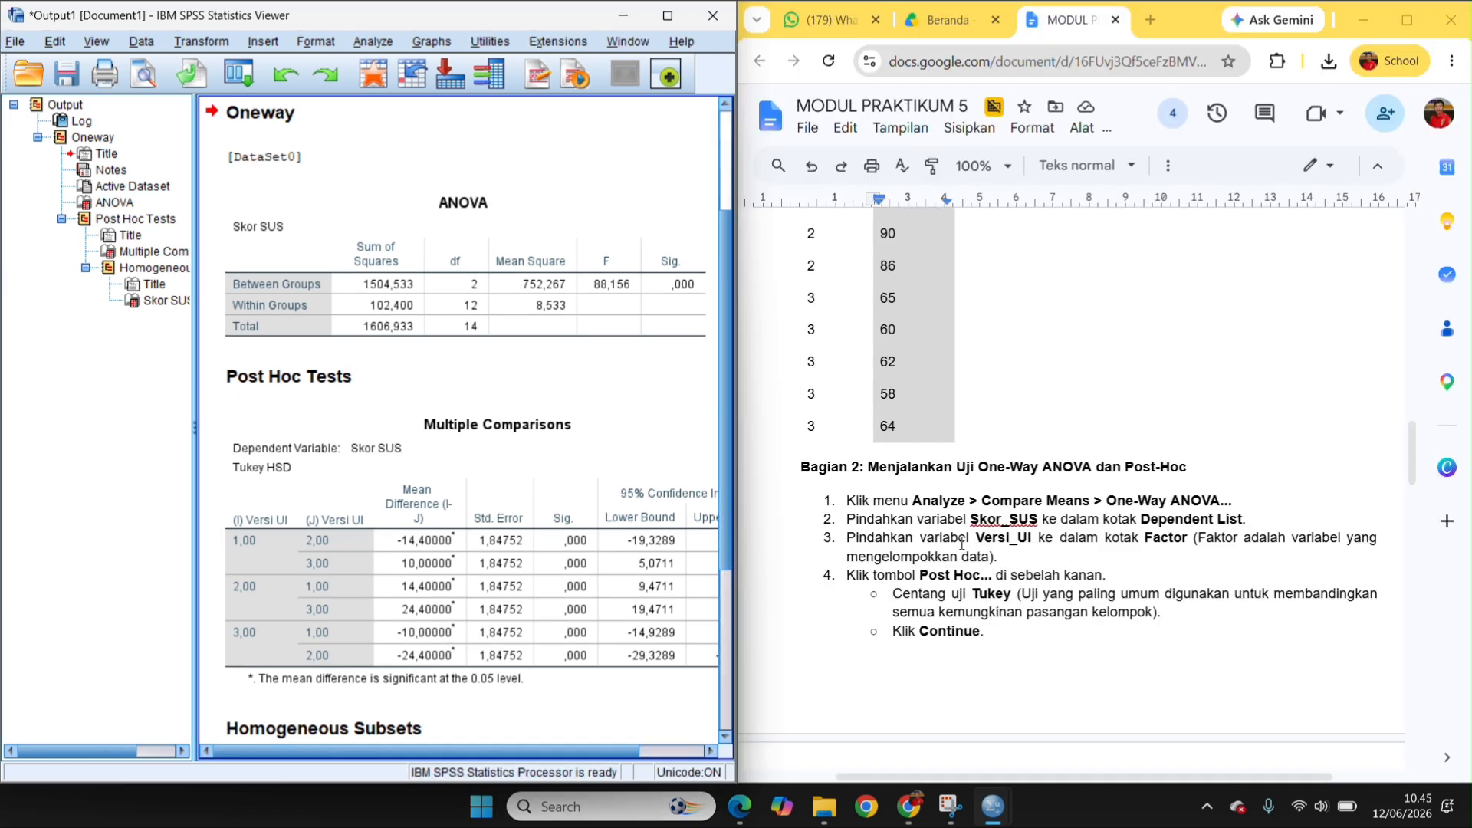
scroll(1014, 573, down, 2)
scroll(1013, 573, down, 5)
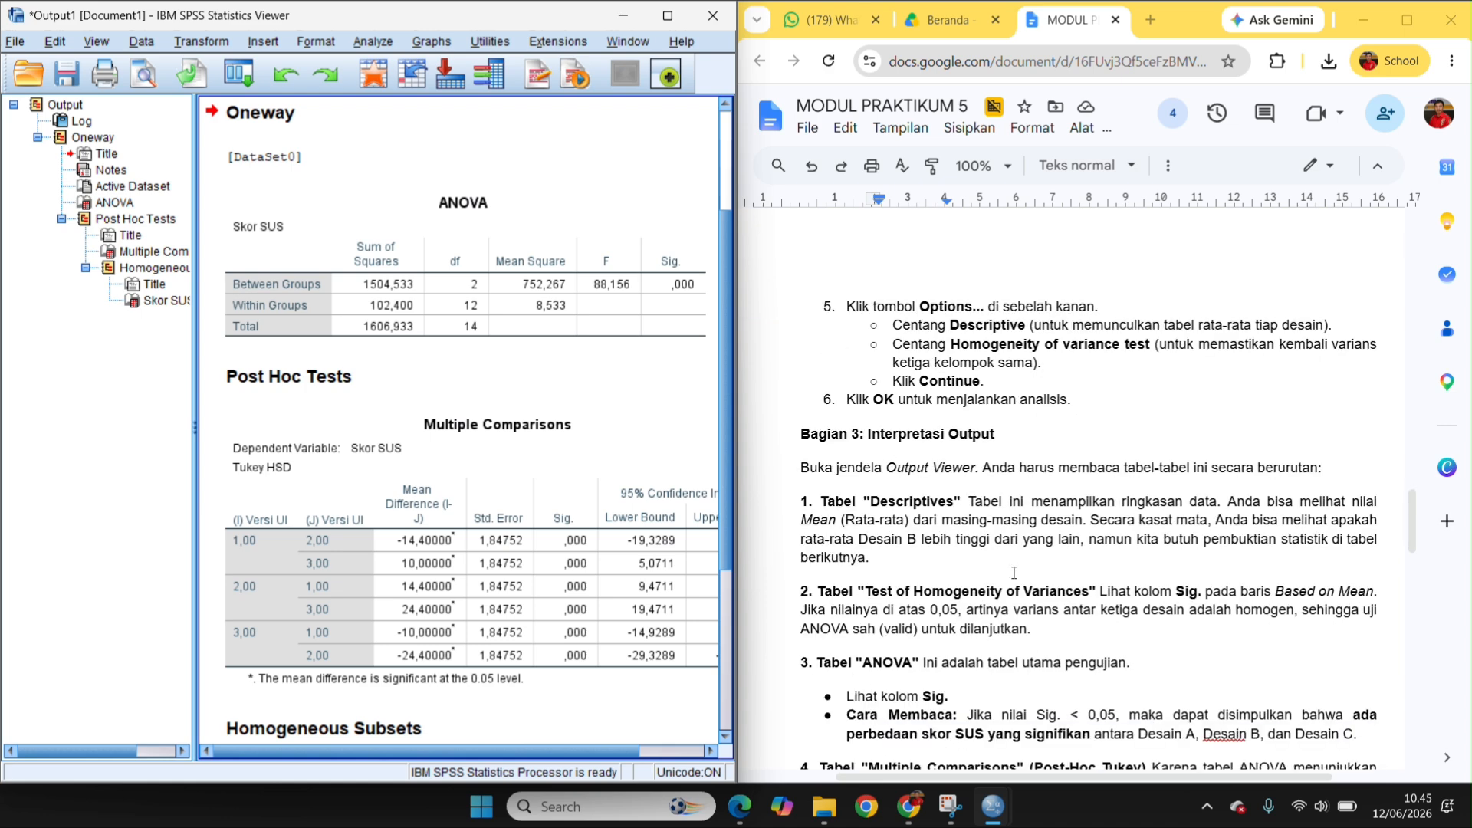
drag(437, 751, 400, 754)
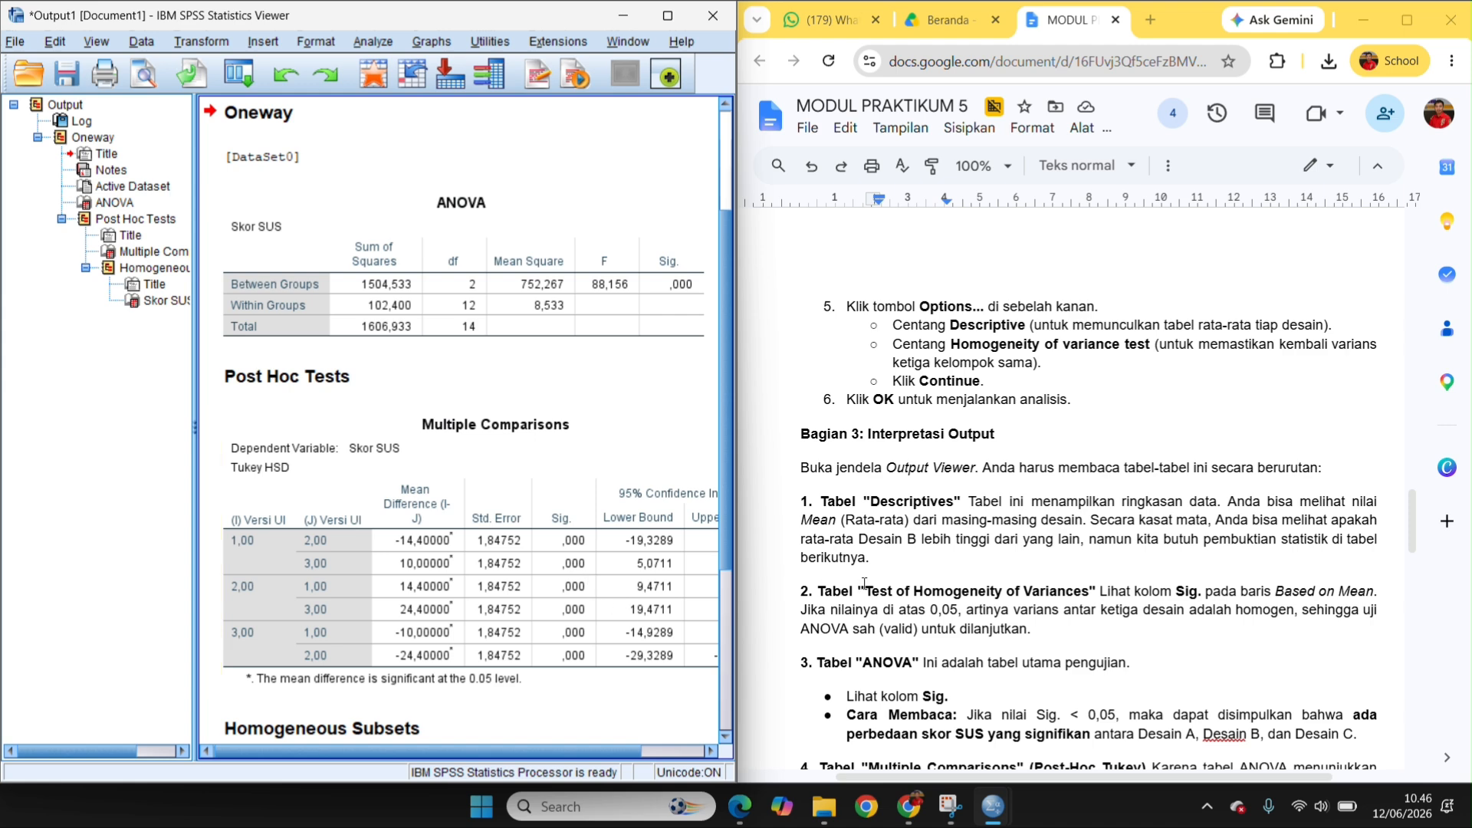
scroll(866, 584, down, 1)
scroll(866, 585, down, 1)
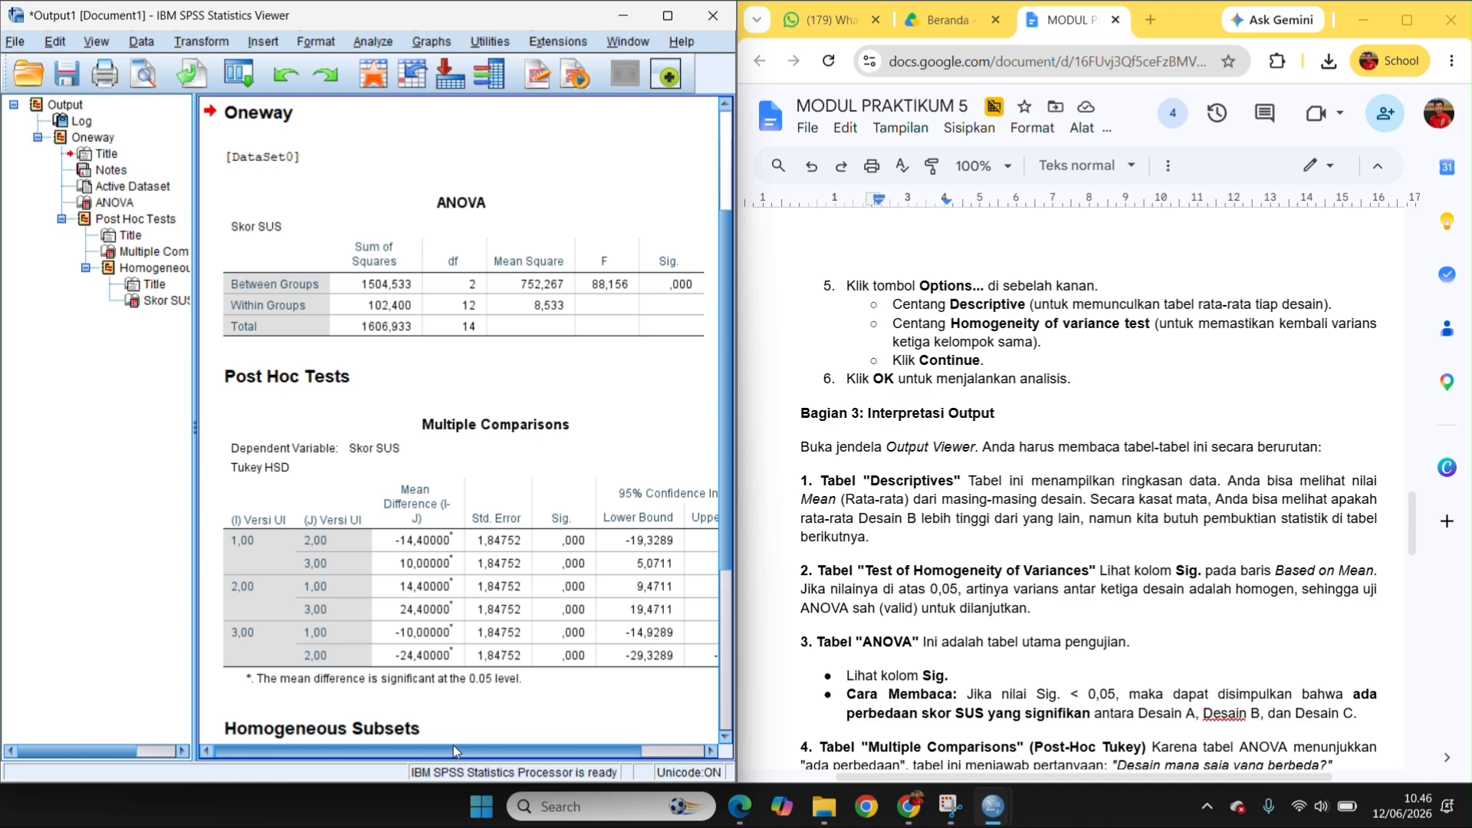
drag(452, 751, 406, 759)
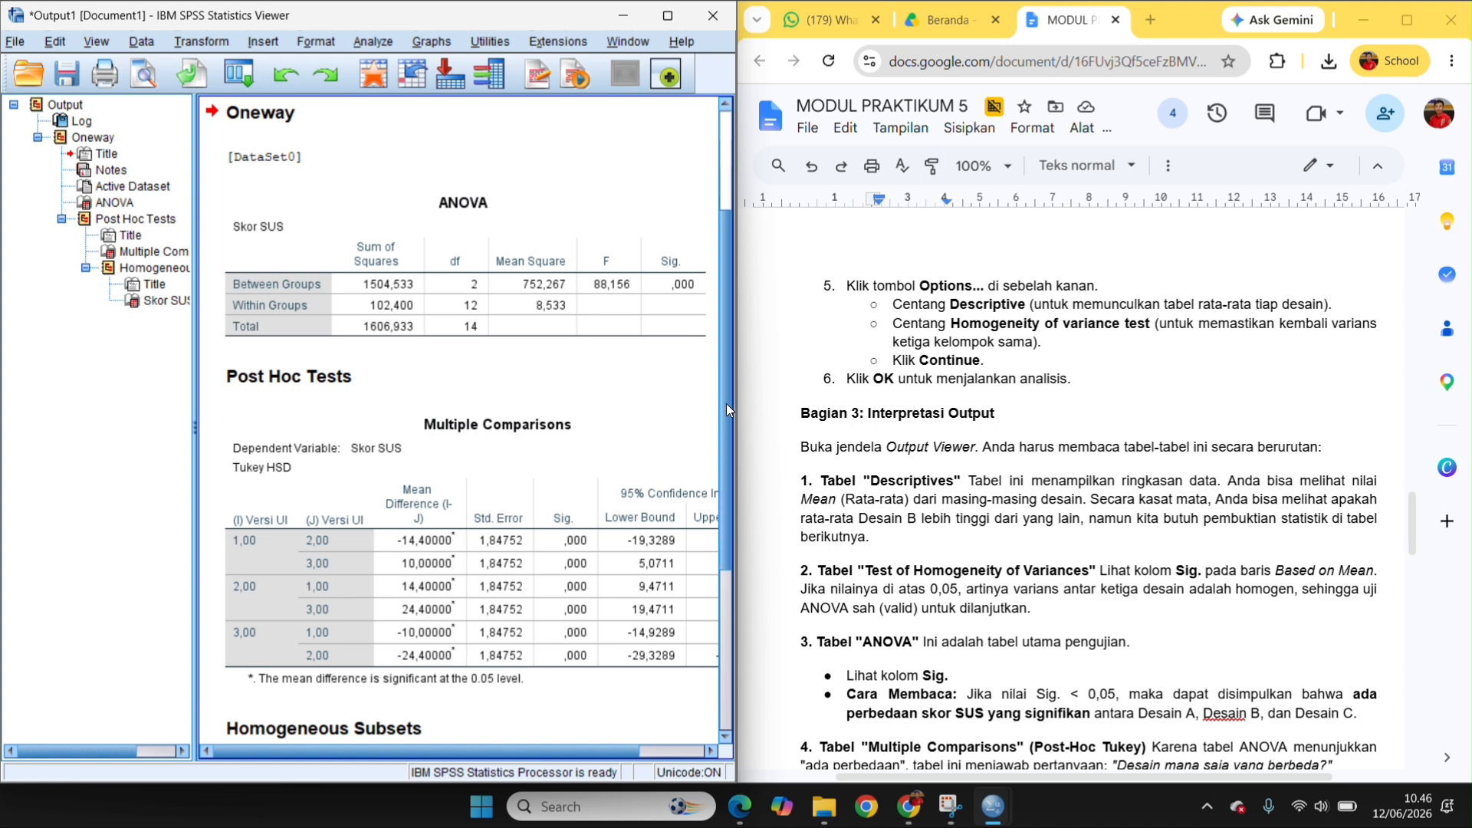
drag(728, 366, 720, 288)
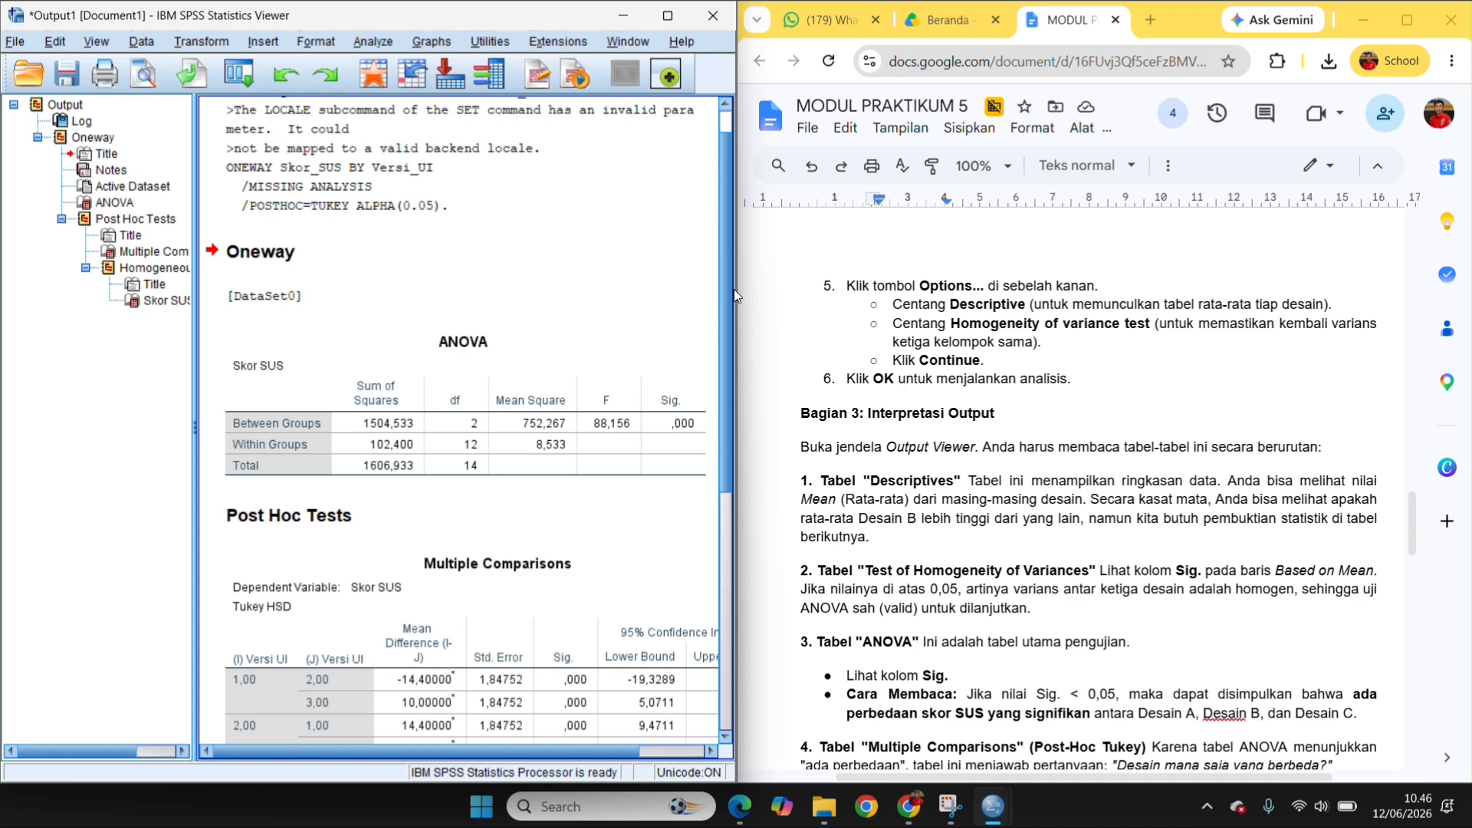
scroll(827, 337, up, 1)
scroll(594, 440, up, 1)
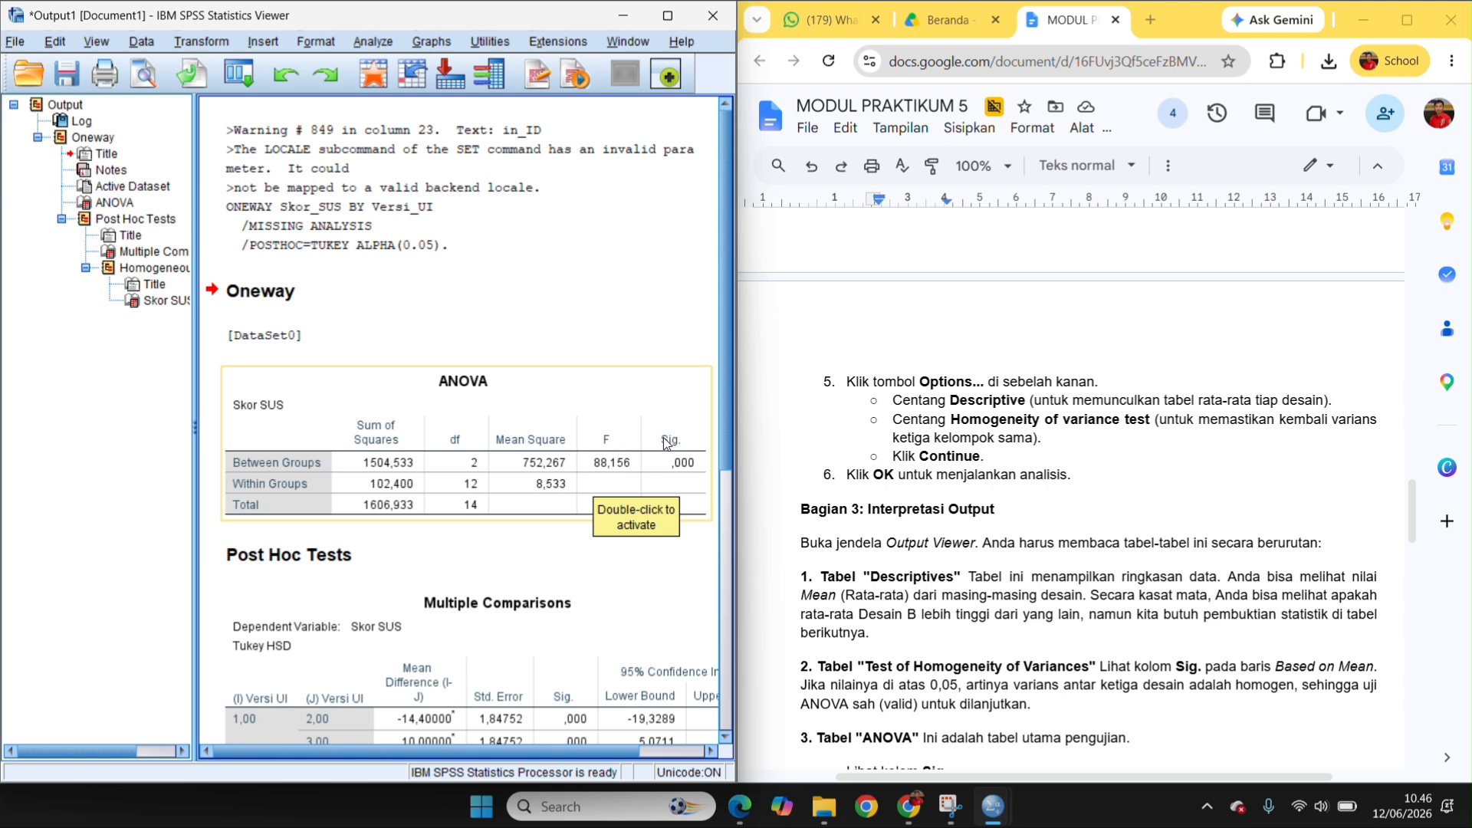
scroll(894, 442, up, 1)
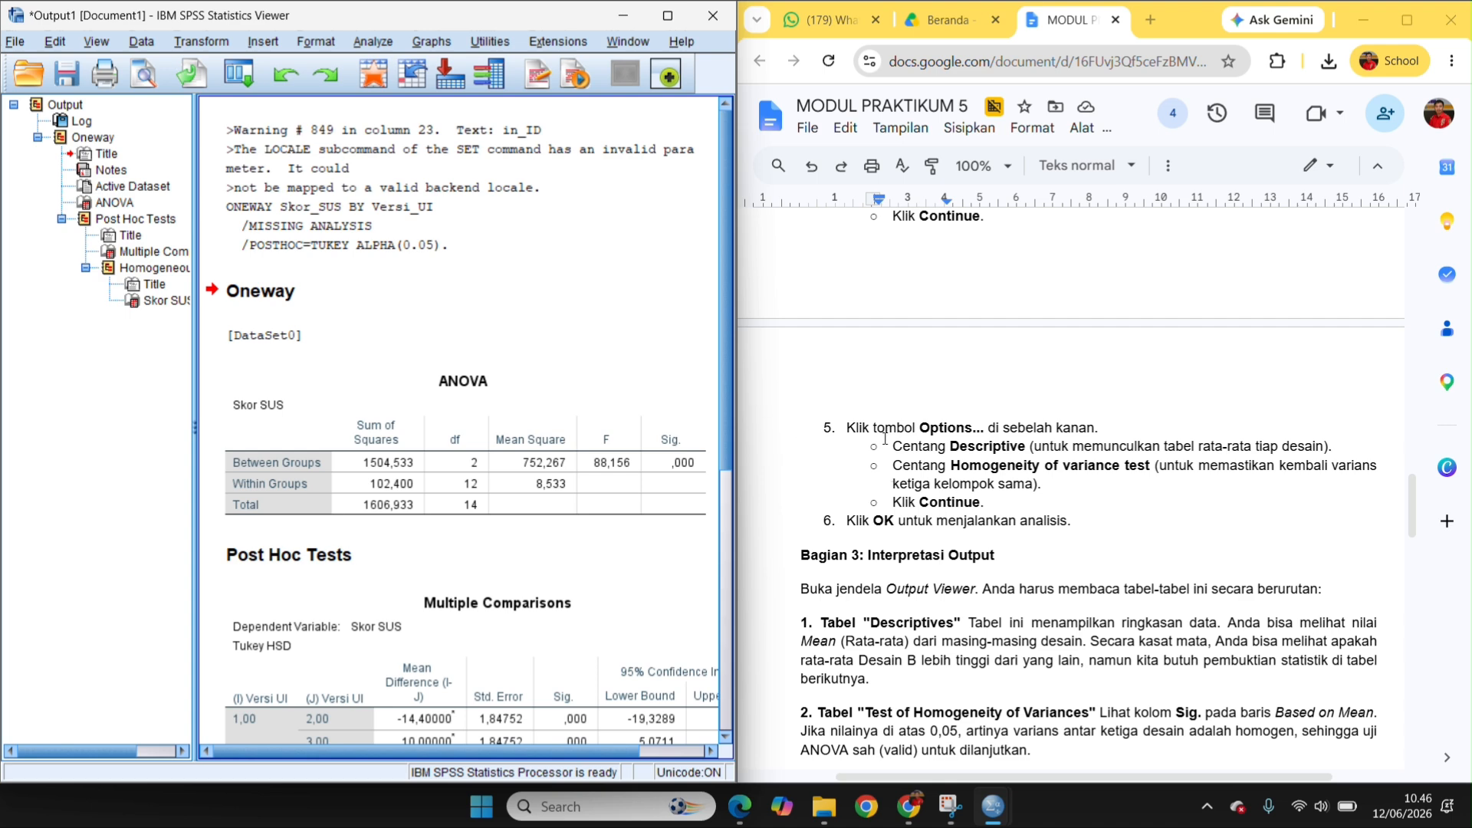
Step: Rerun the One-Way ANOVA of Skor SUS by Versi UI with the Descriptive and Homogeneity of variance test options enabled
click(372, 44)
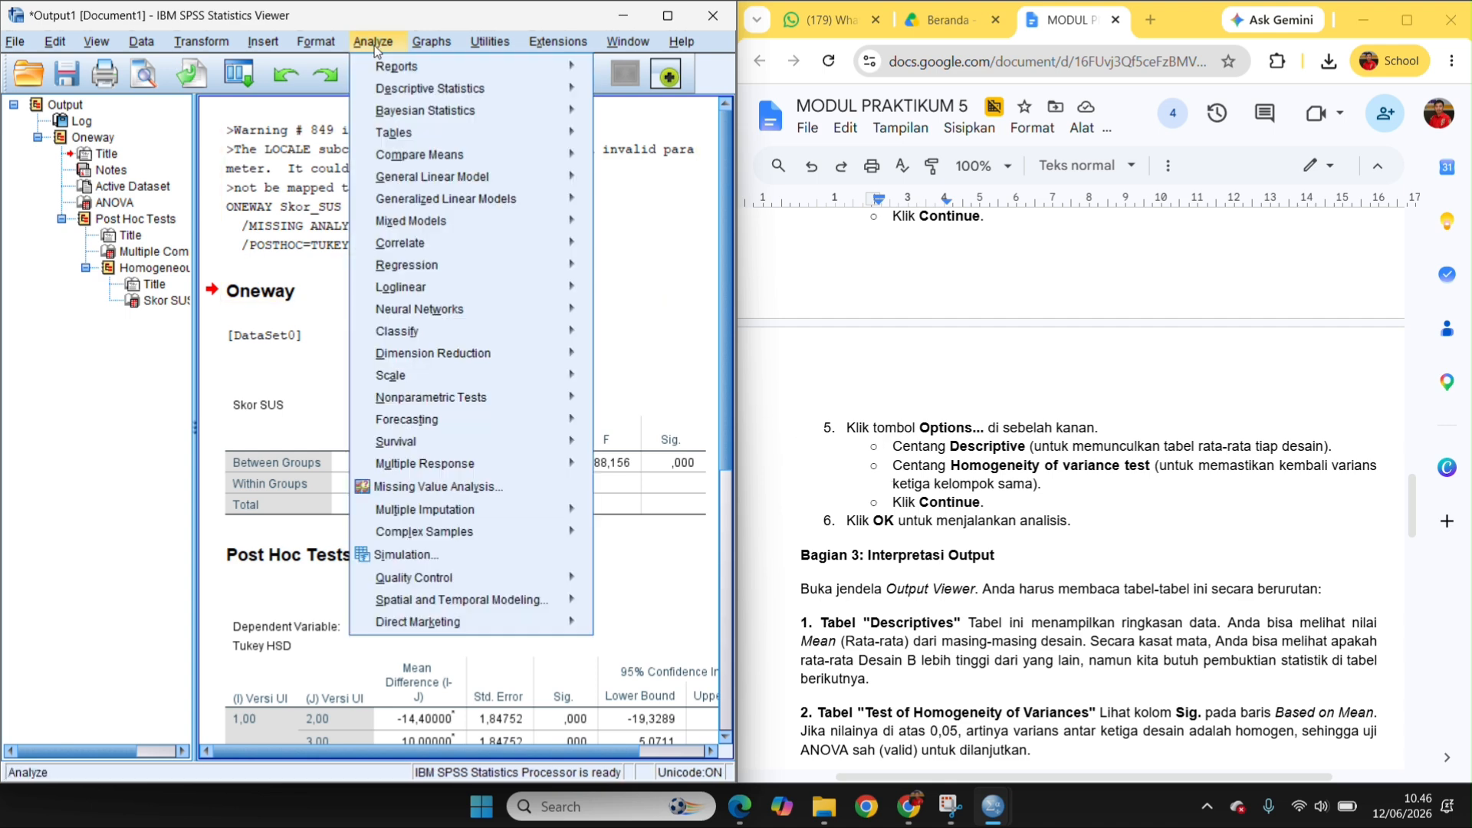
scroll(1075, 522, up, 1)
scroll(1075, 522, up, 3)
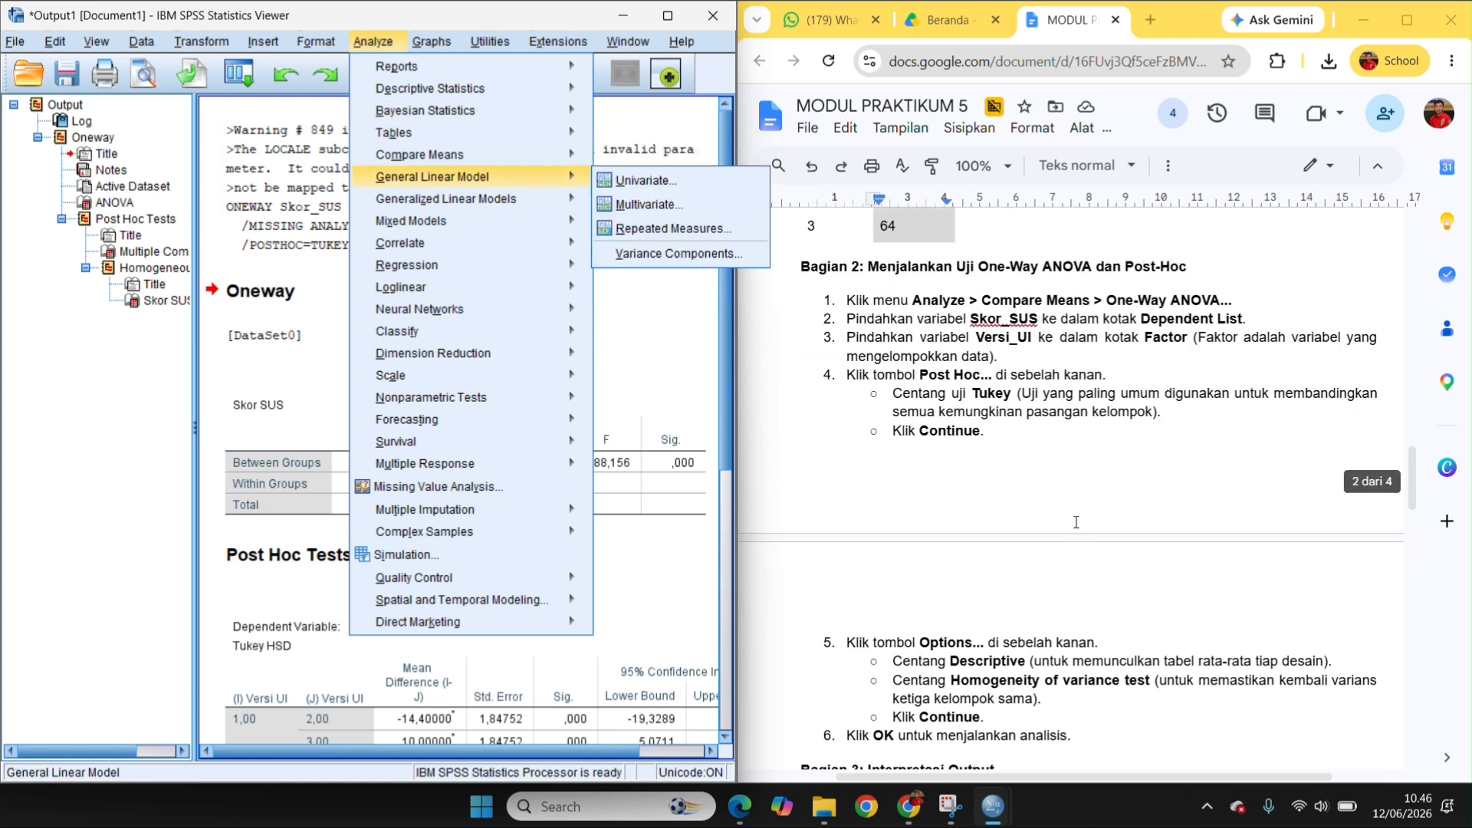
mouse_move(524, 132)
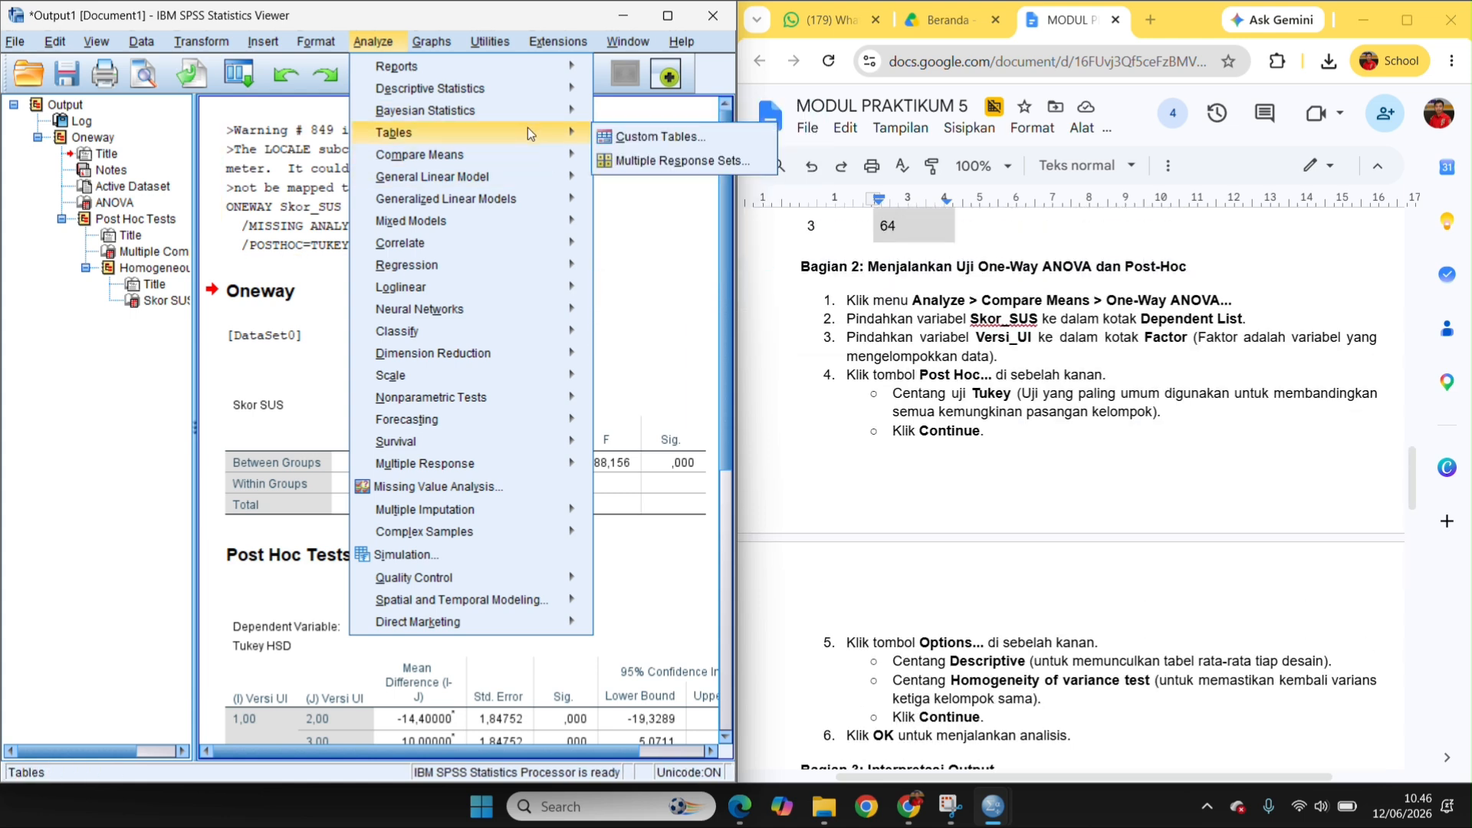
mouse_move(537, 95)
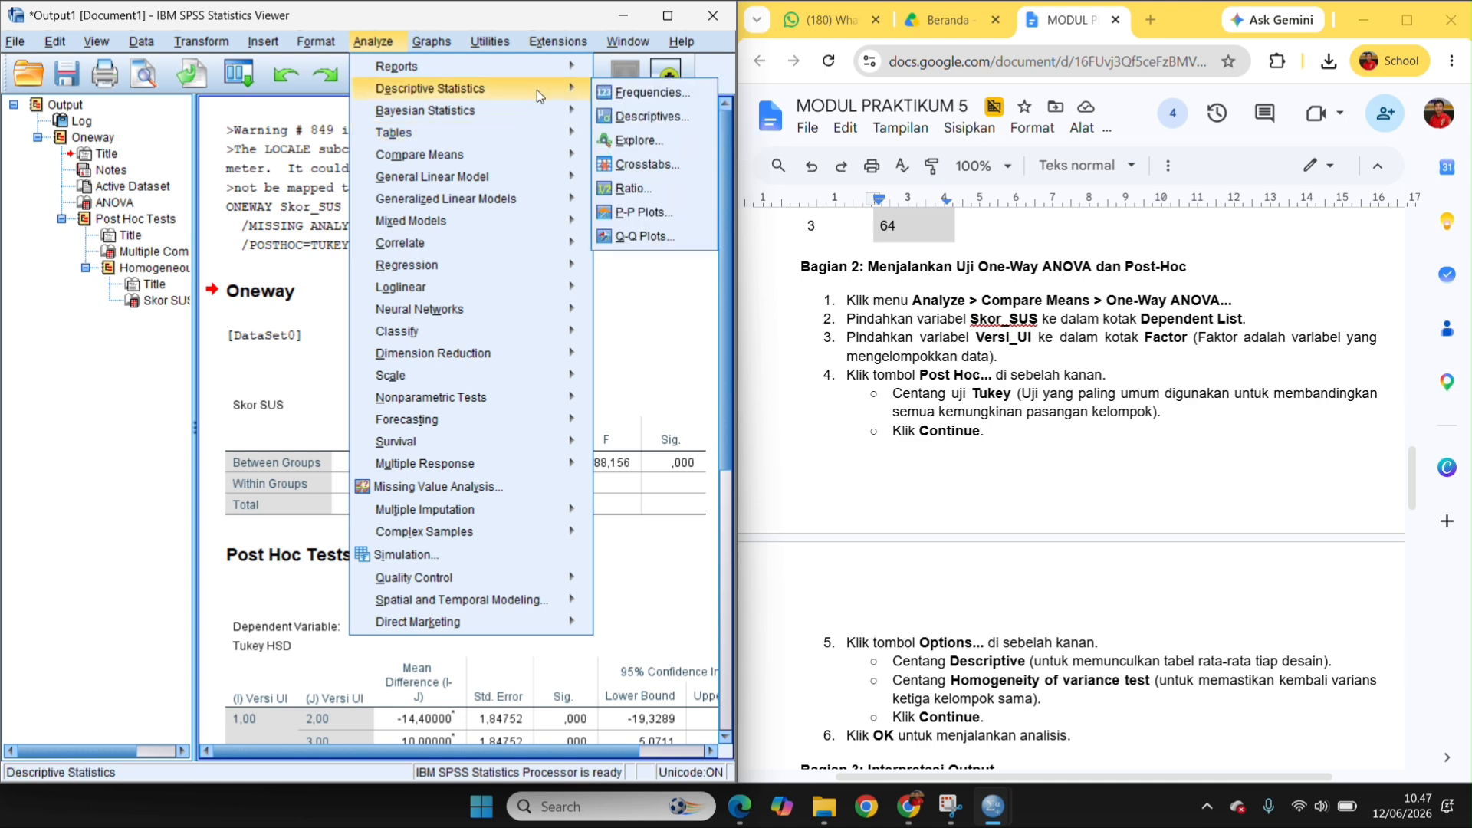
mouse_move(542, 155)
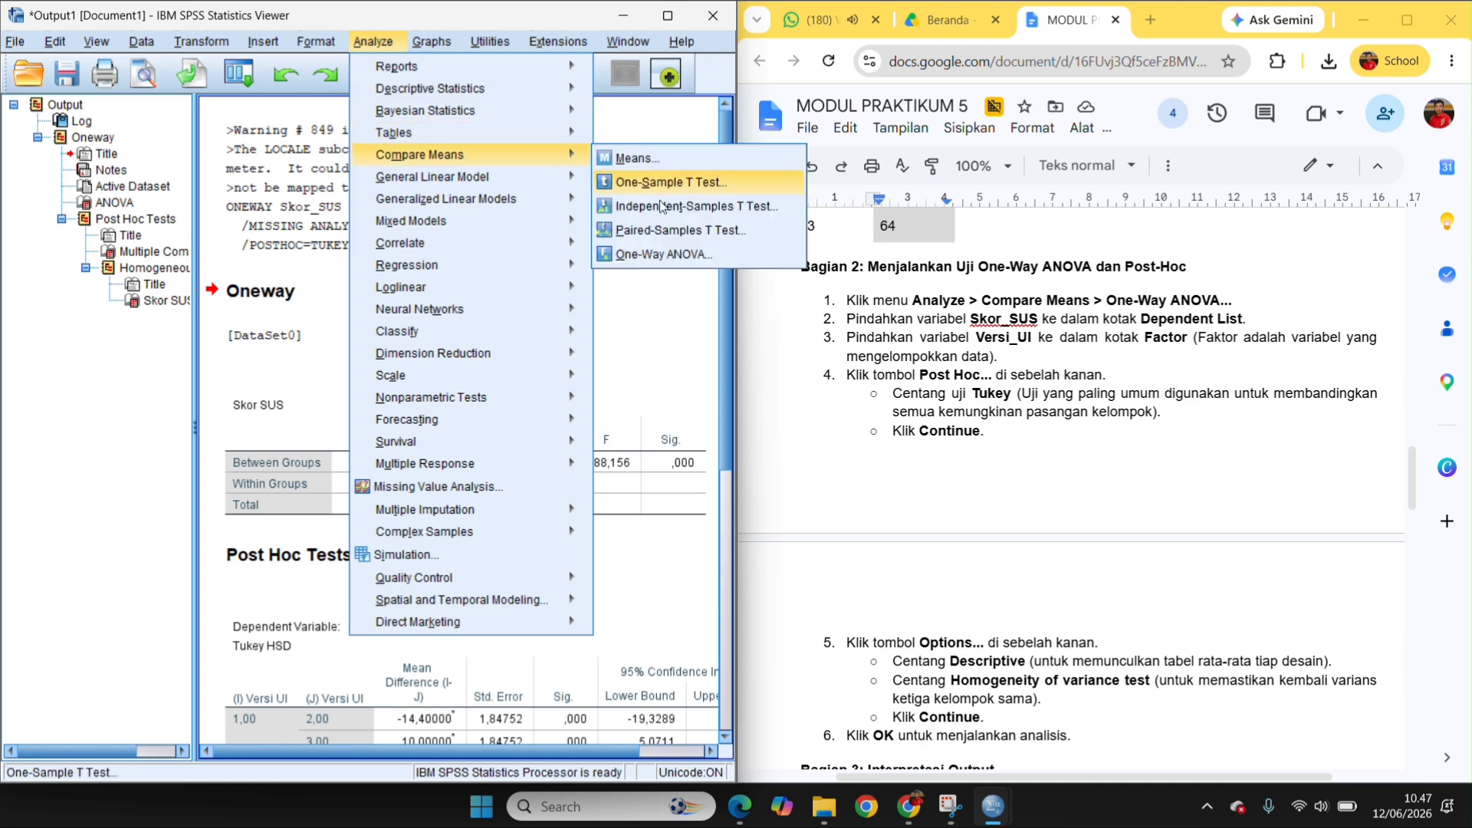
click(667, 255)
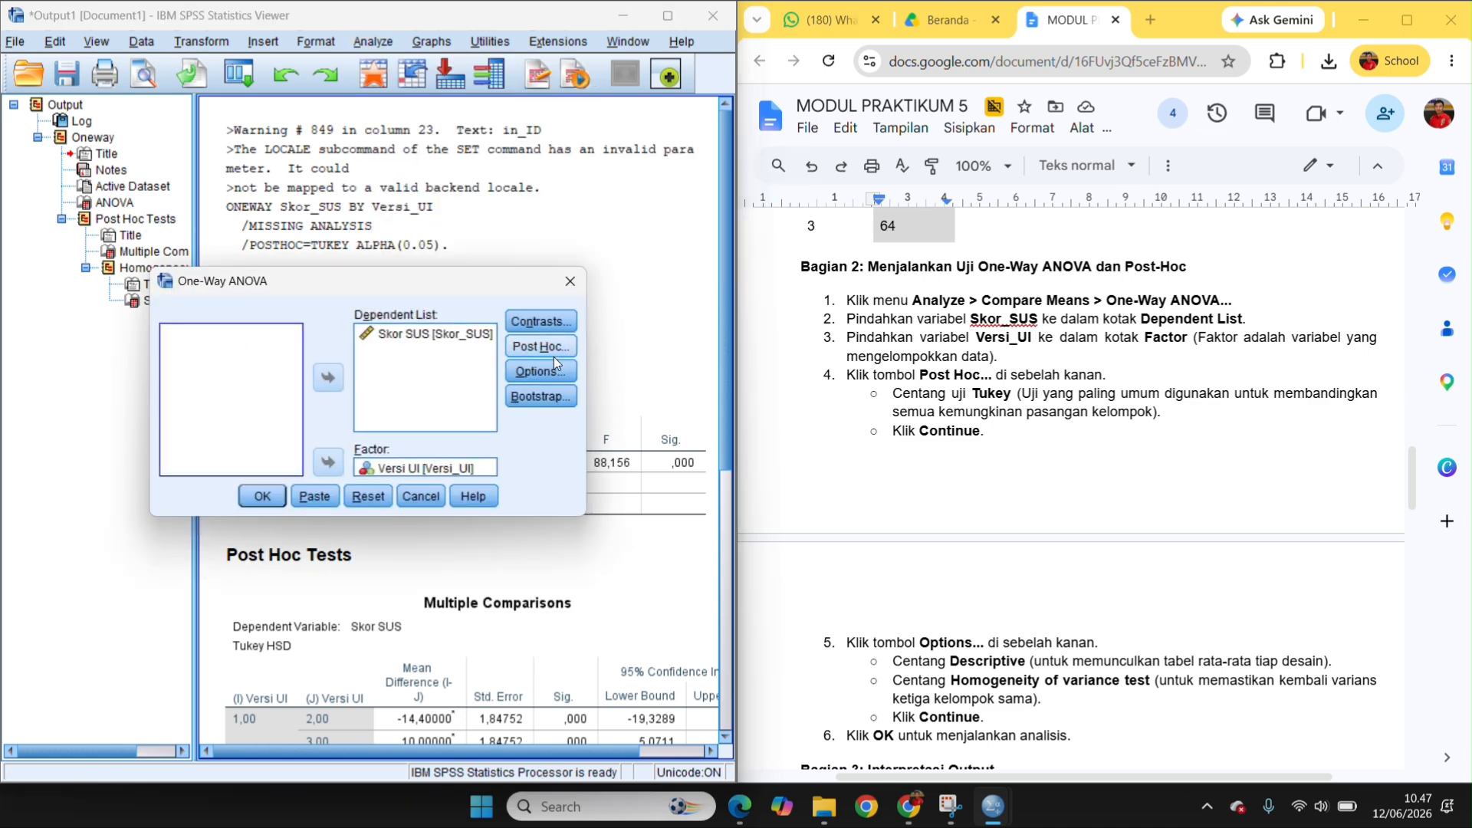
scroll(950, 635, down, 1)
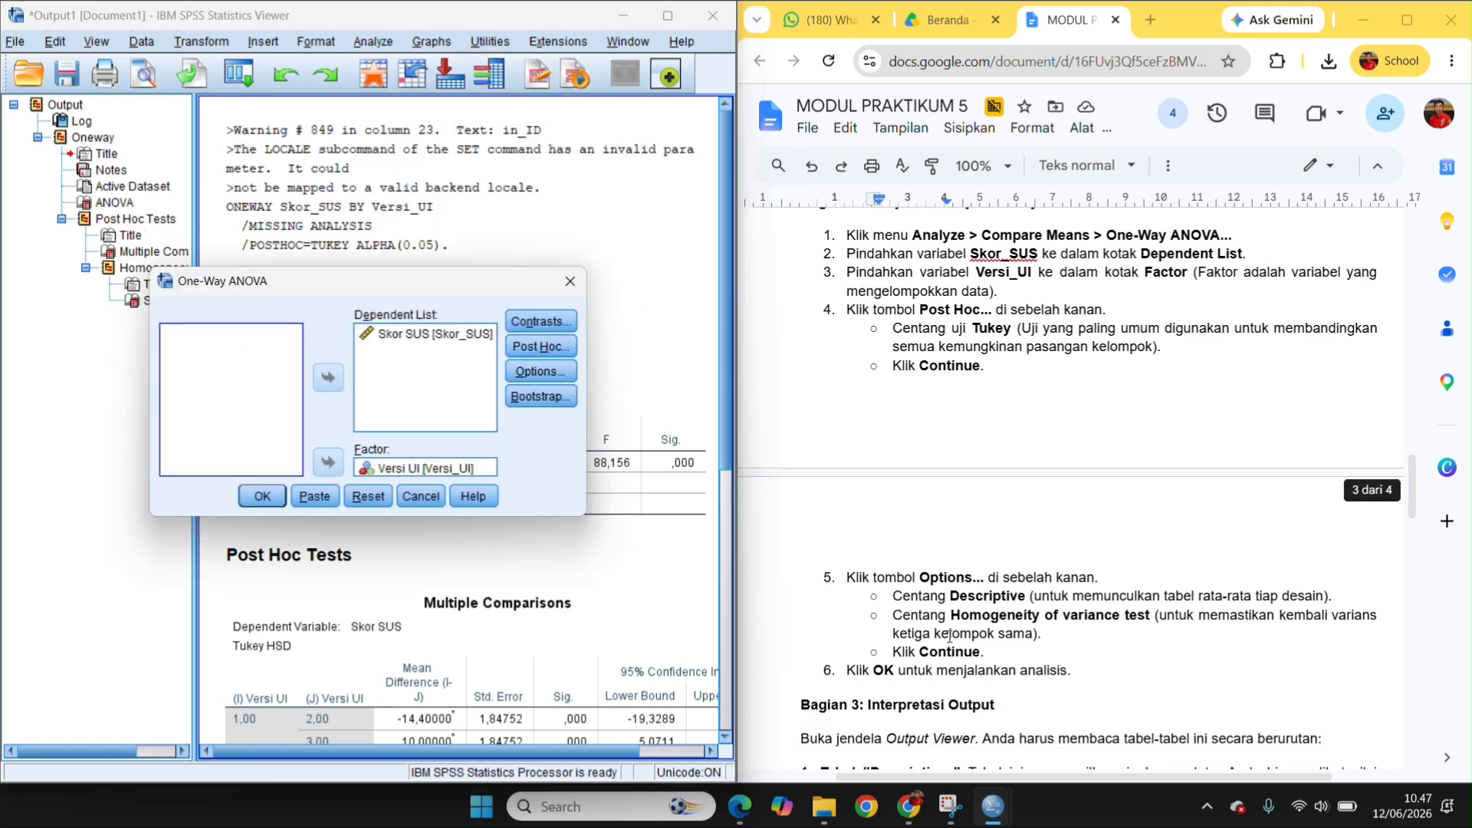
click(535, 371)
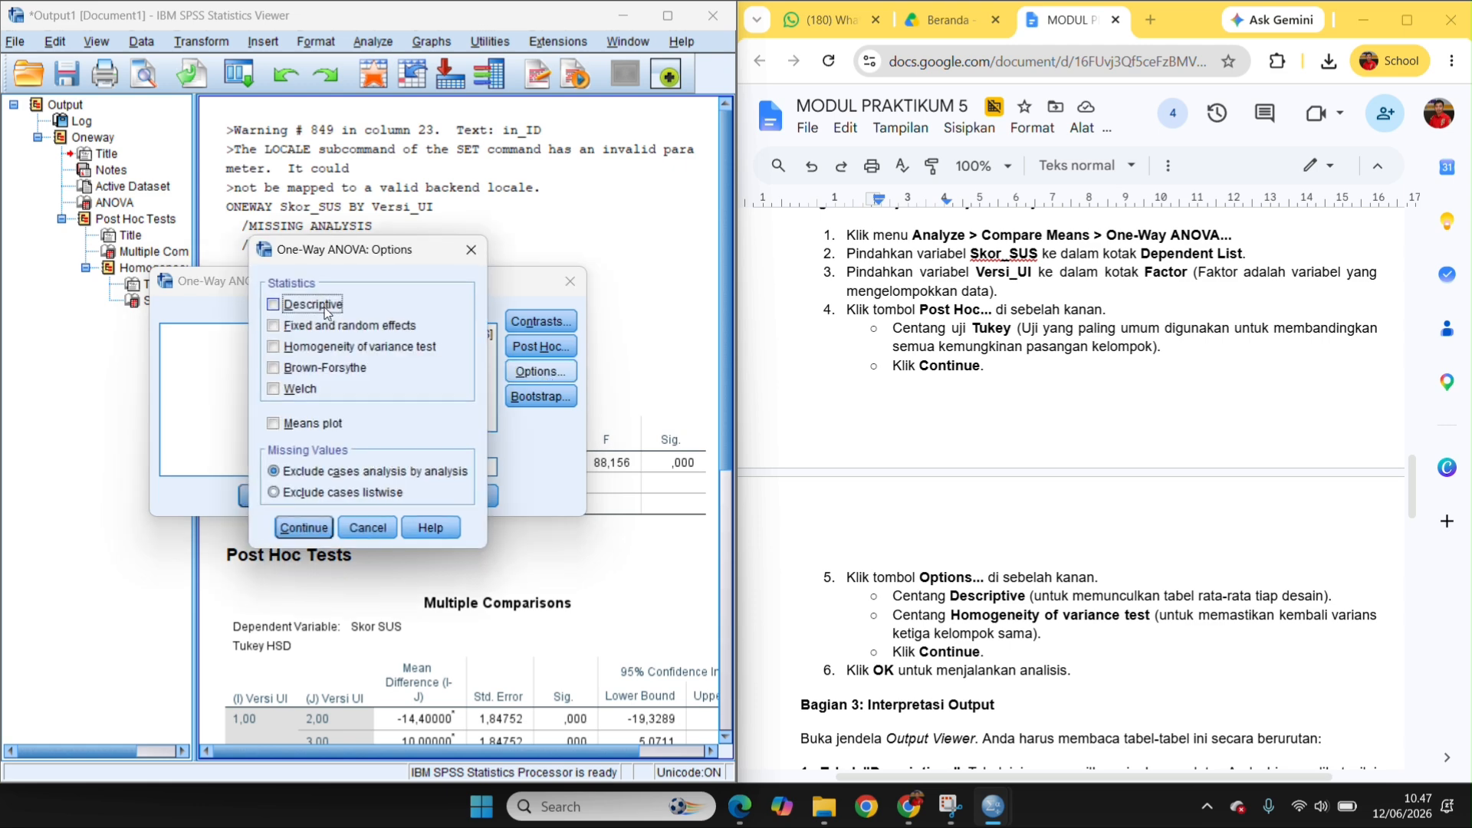
click(320, 307)
click(274, 347)
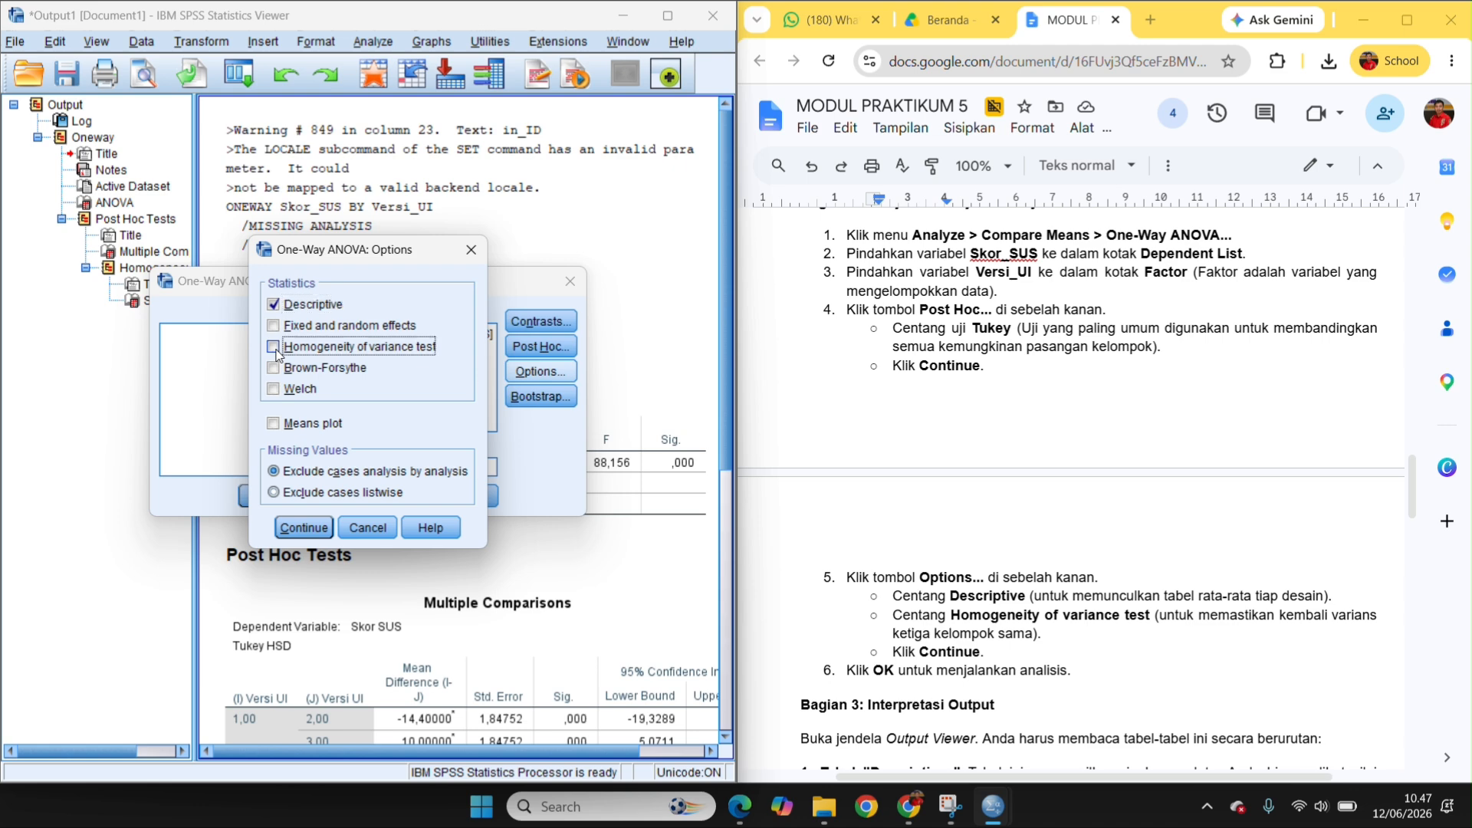
click(304, 528)
click(261, 496)
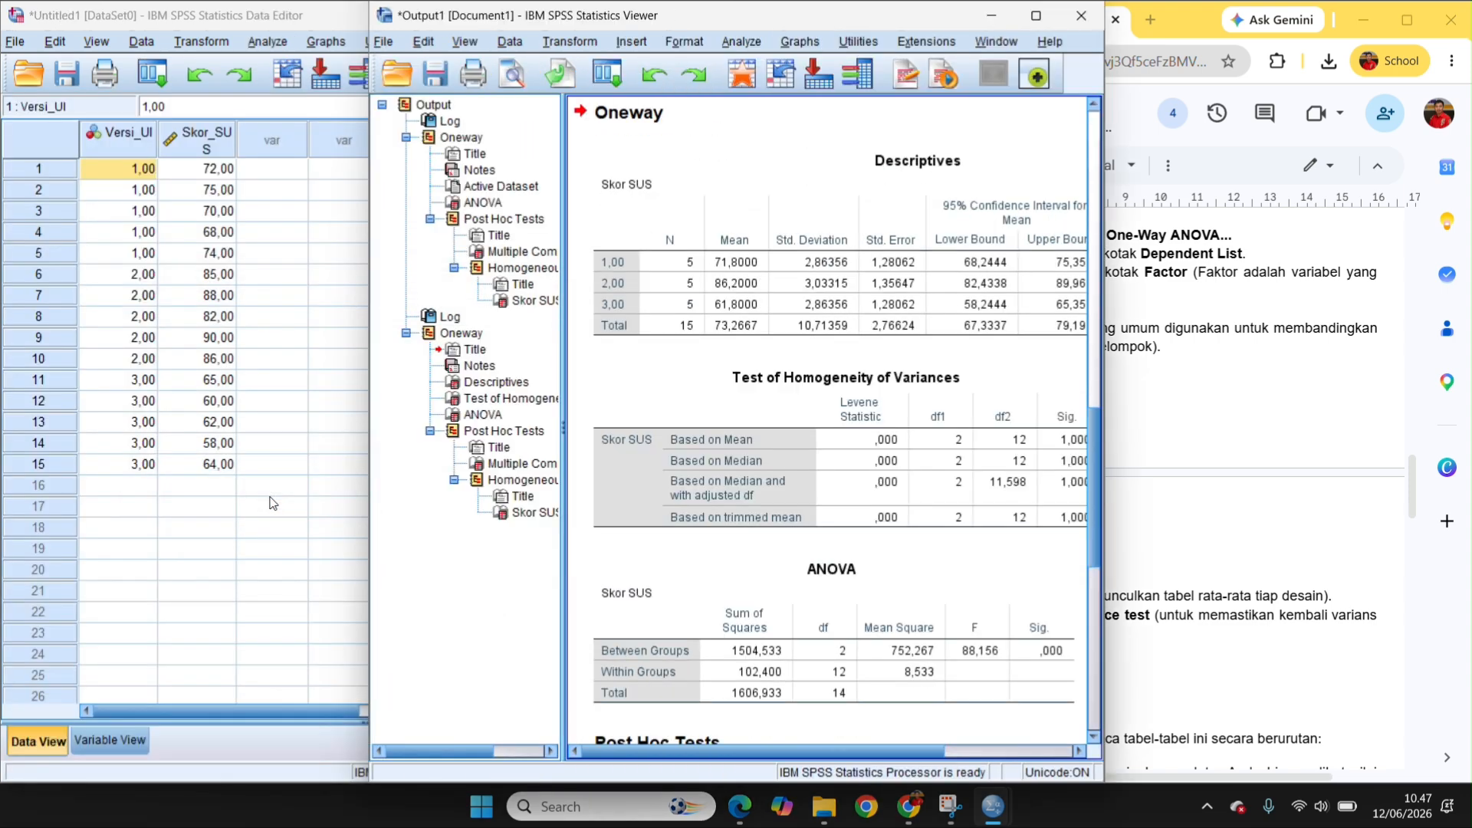
Step: Place the output viewer beside the module and compare the Descriptives and Test of Homogeneity of Variances tables with its interpretation section
click(1036, 16)
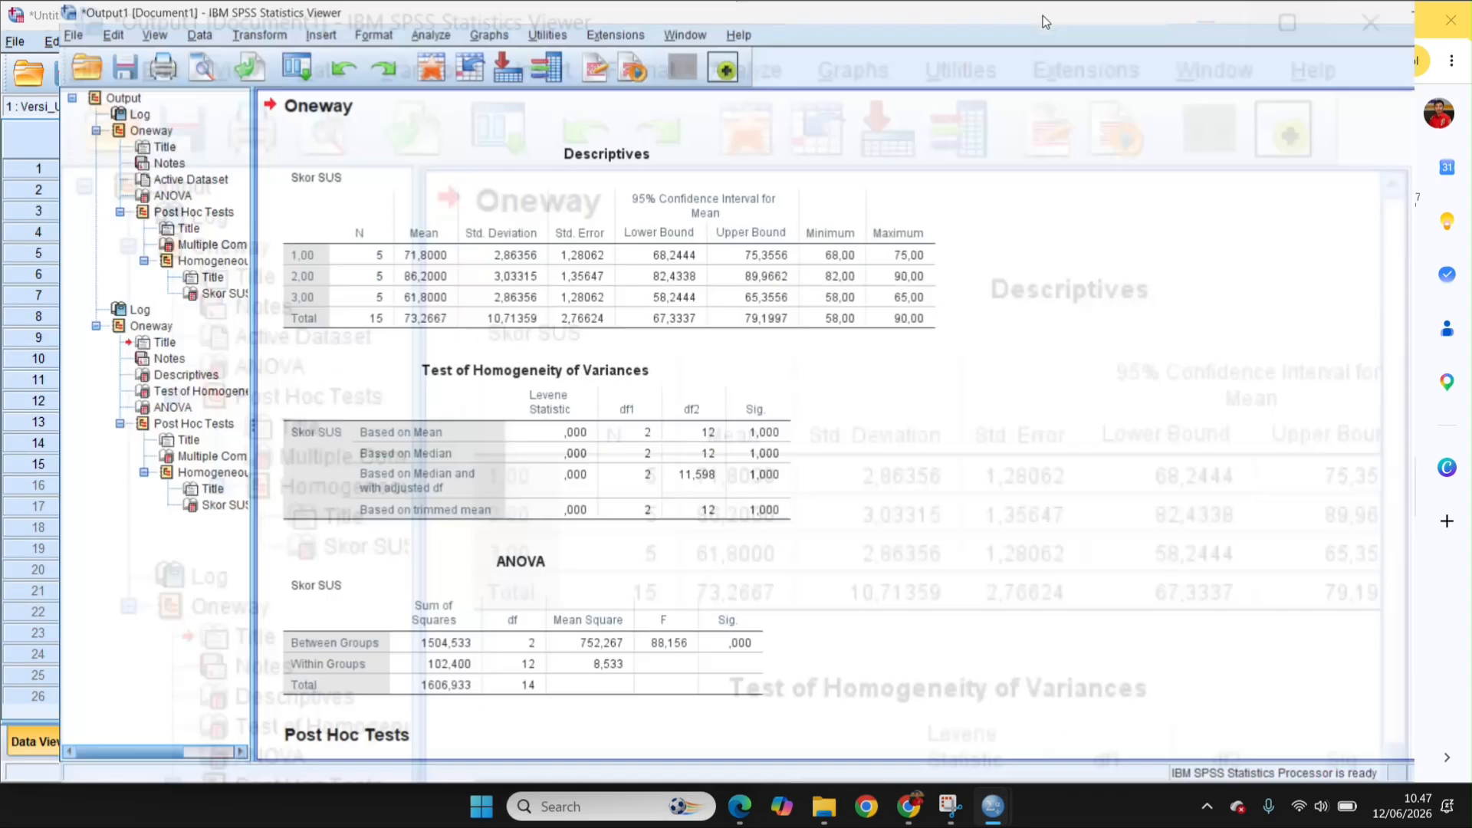
key(super+Left)
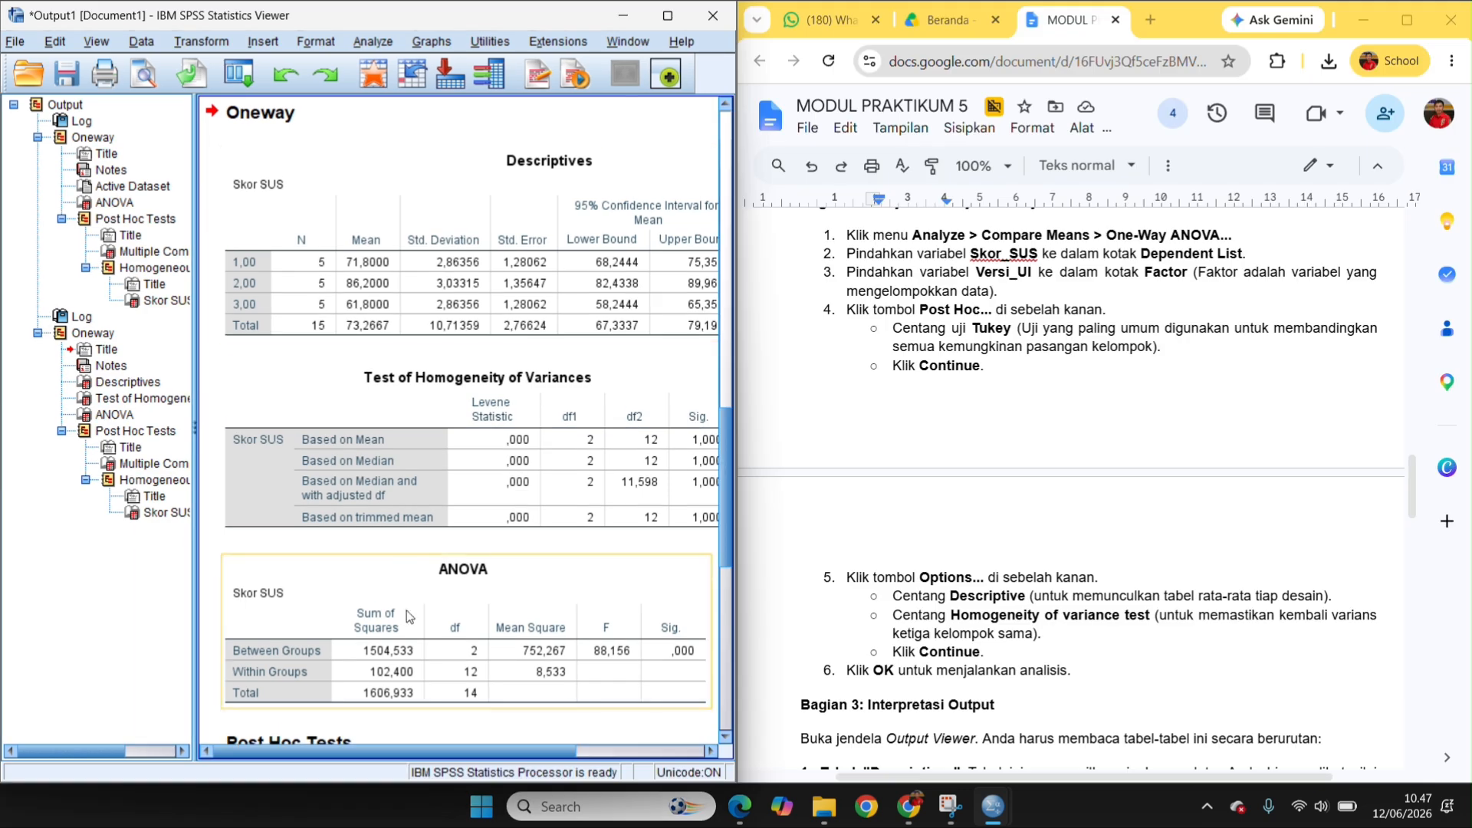
drag(312, 749, 344, 750)
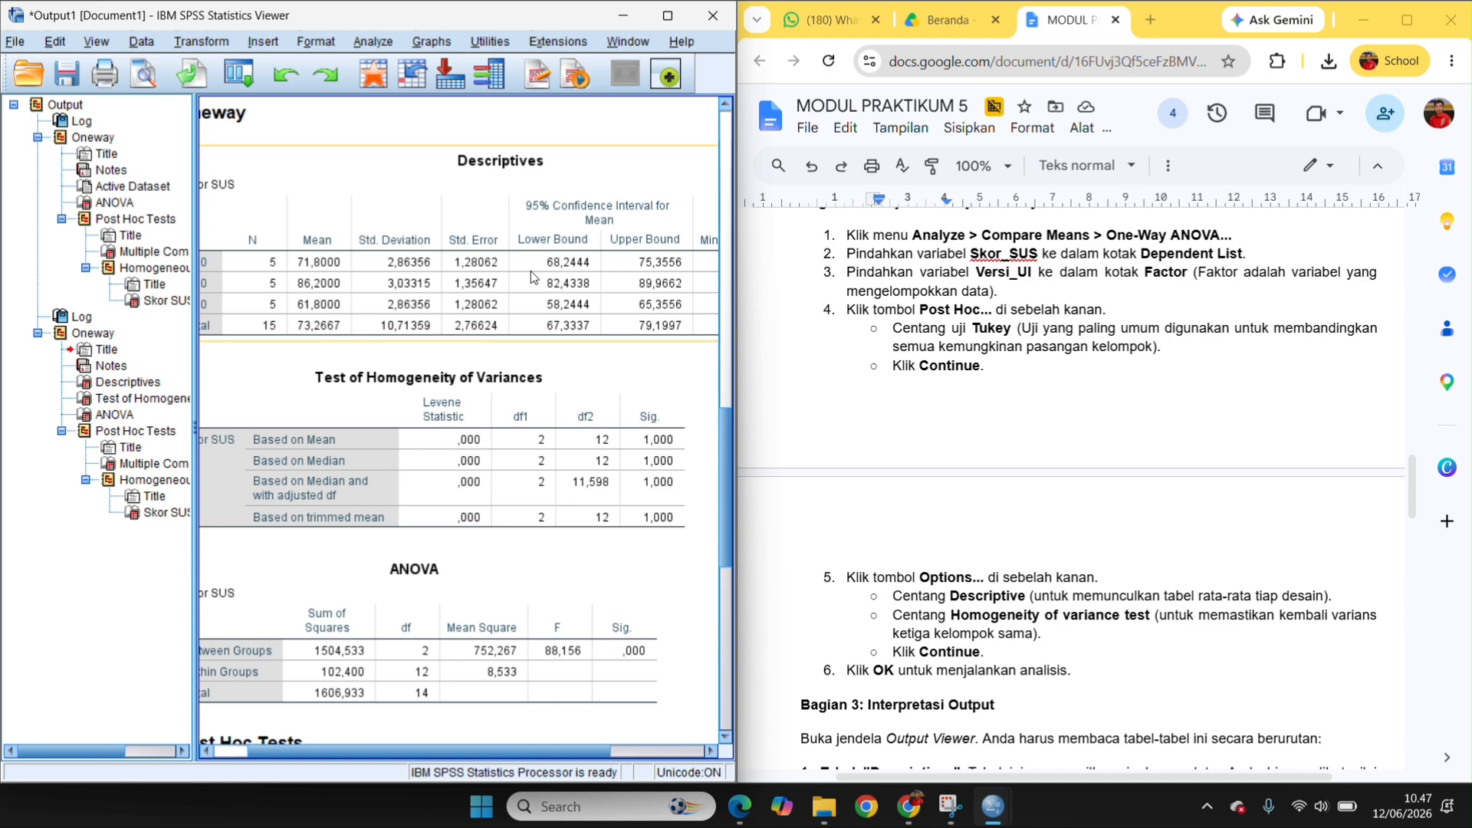
scroll(948, 518, down, 4)
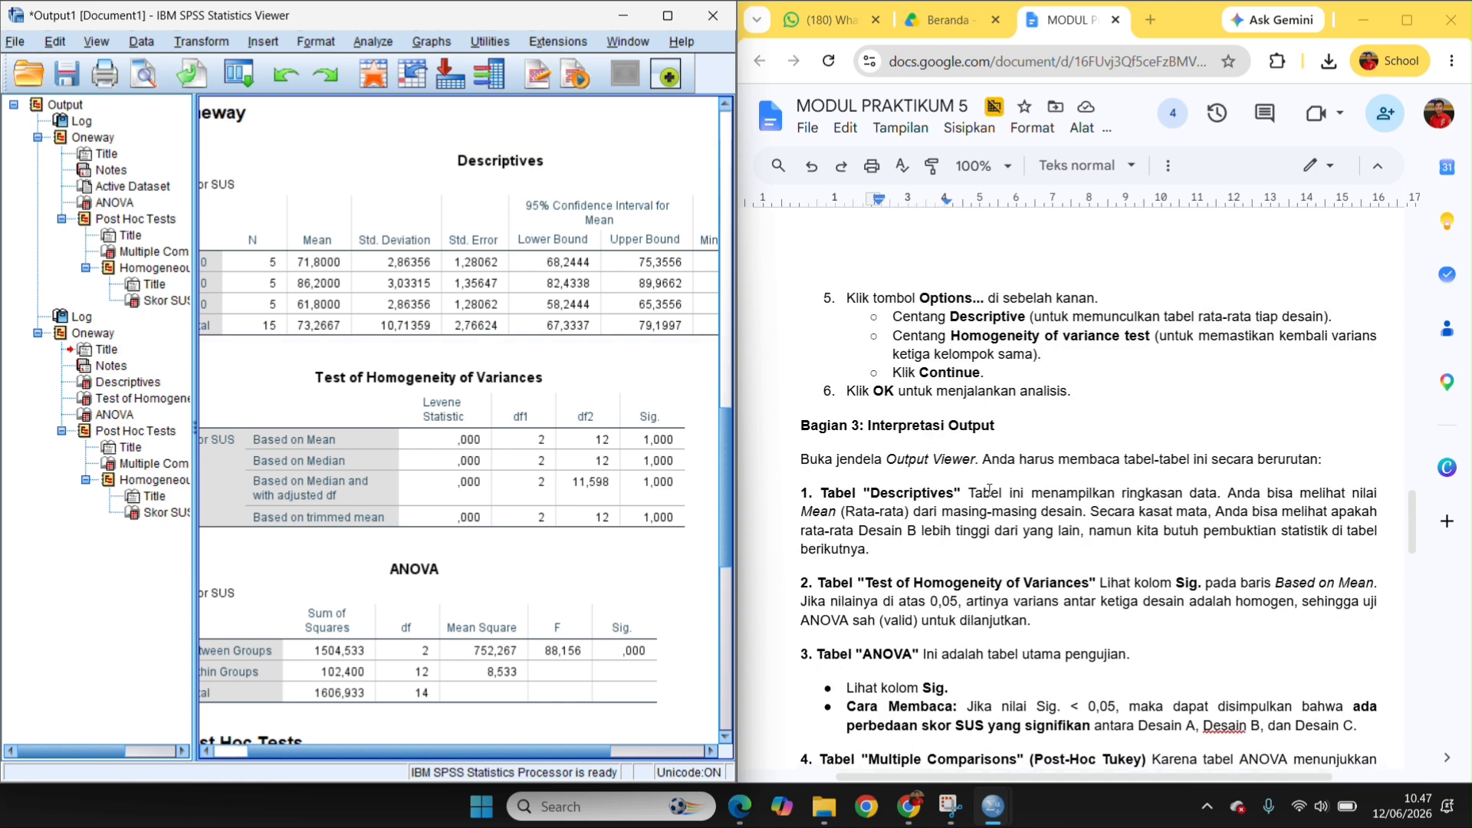
scroll(959, 537, down, 1)
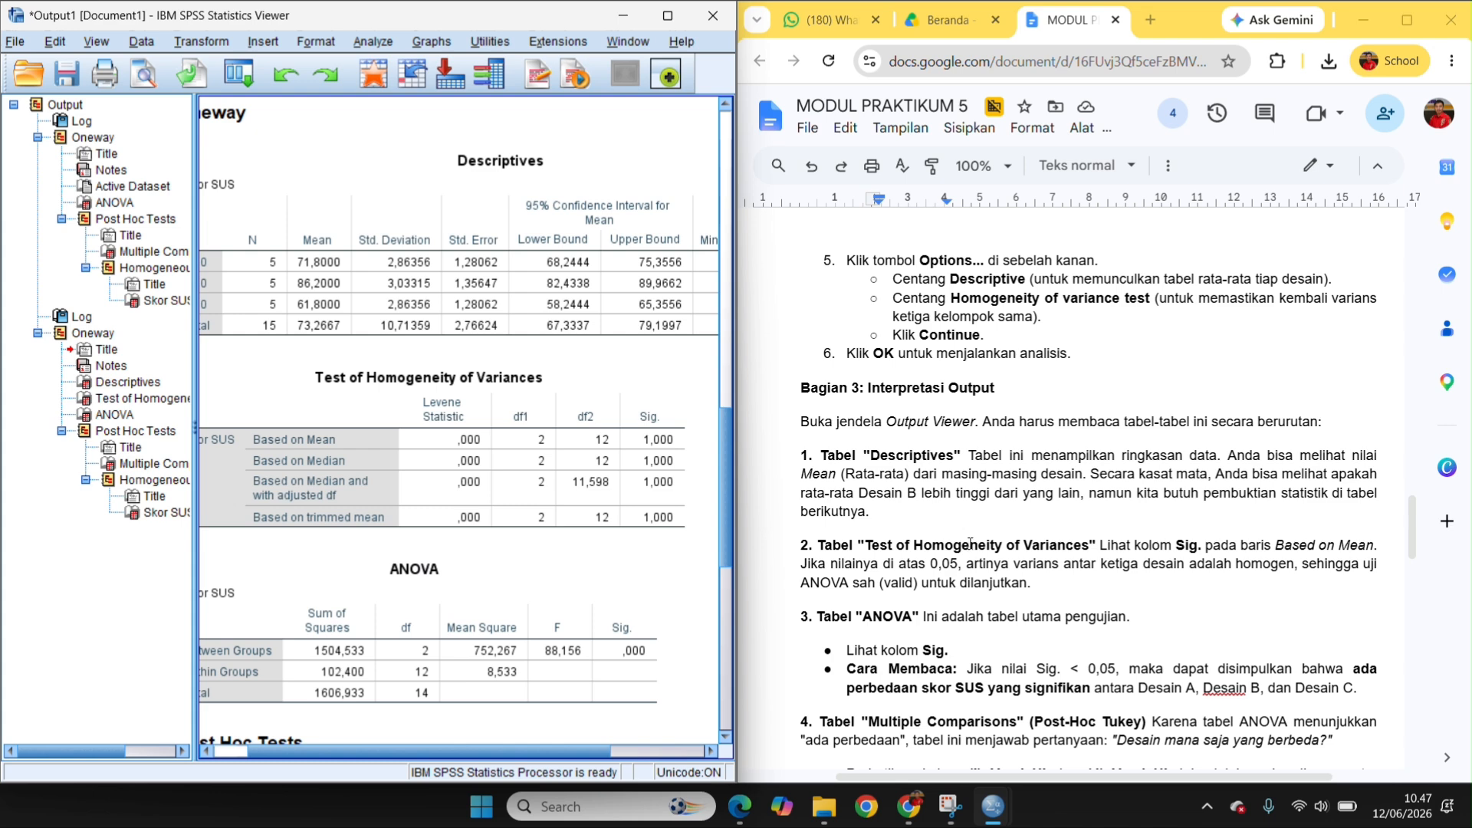
scroll(969, 543, down, 1)
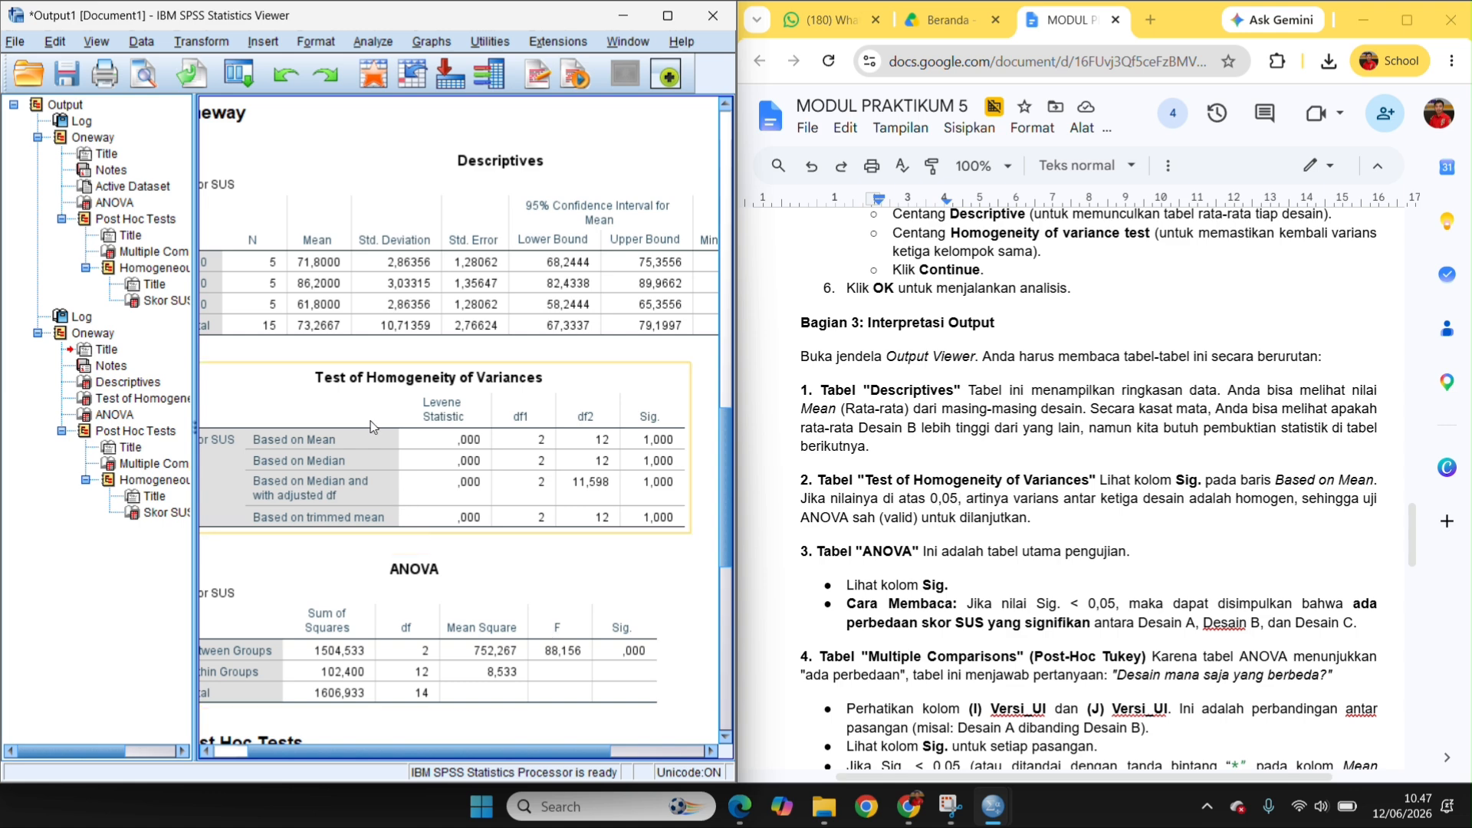
drag(393, 752, 359, 753)
click(353, 303)
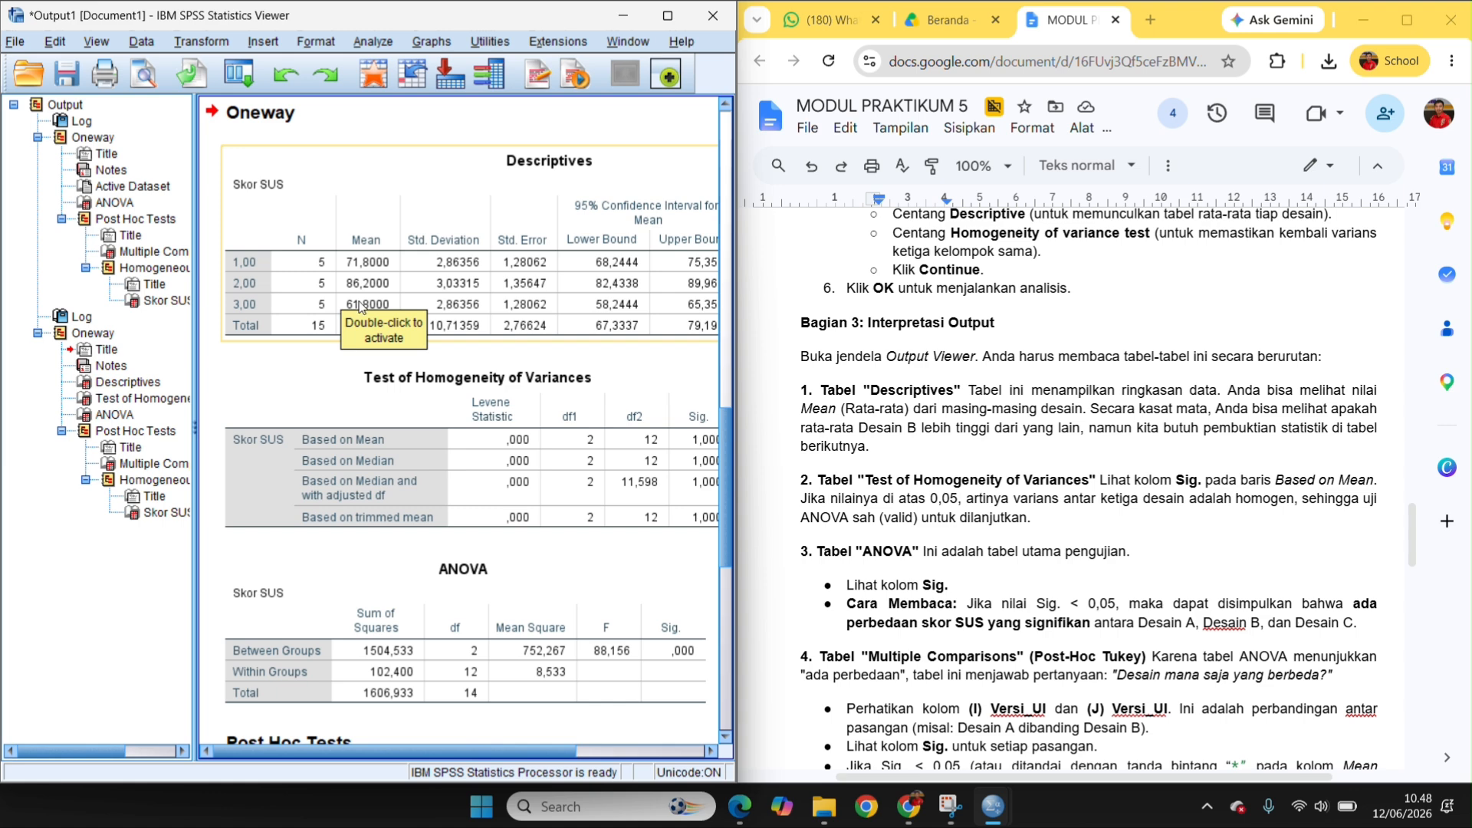
Step: Review the ANOVA, Tukey Multiple Comparisons and Homogeneous Subsets tables in the output
scroll(360, 306, down, 10)
scroll(460, 345, up, 6)
scroll(463, 349, down, 4)
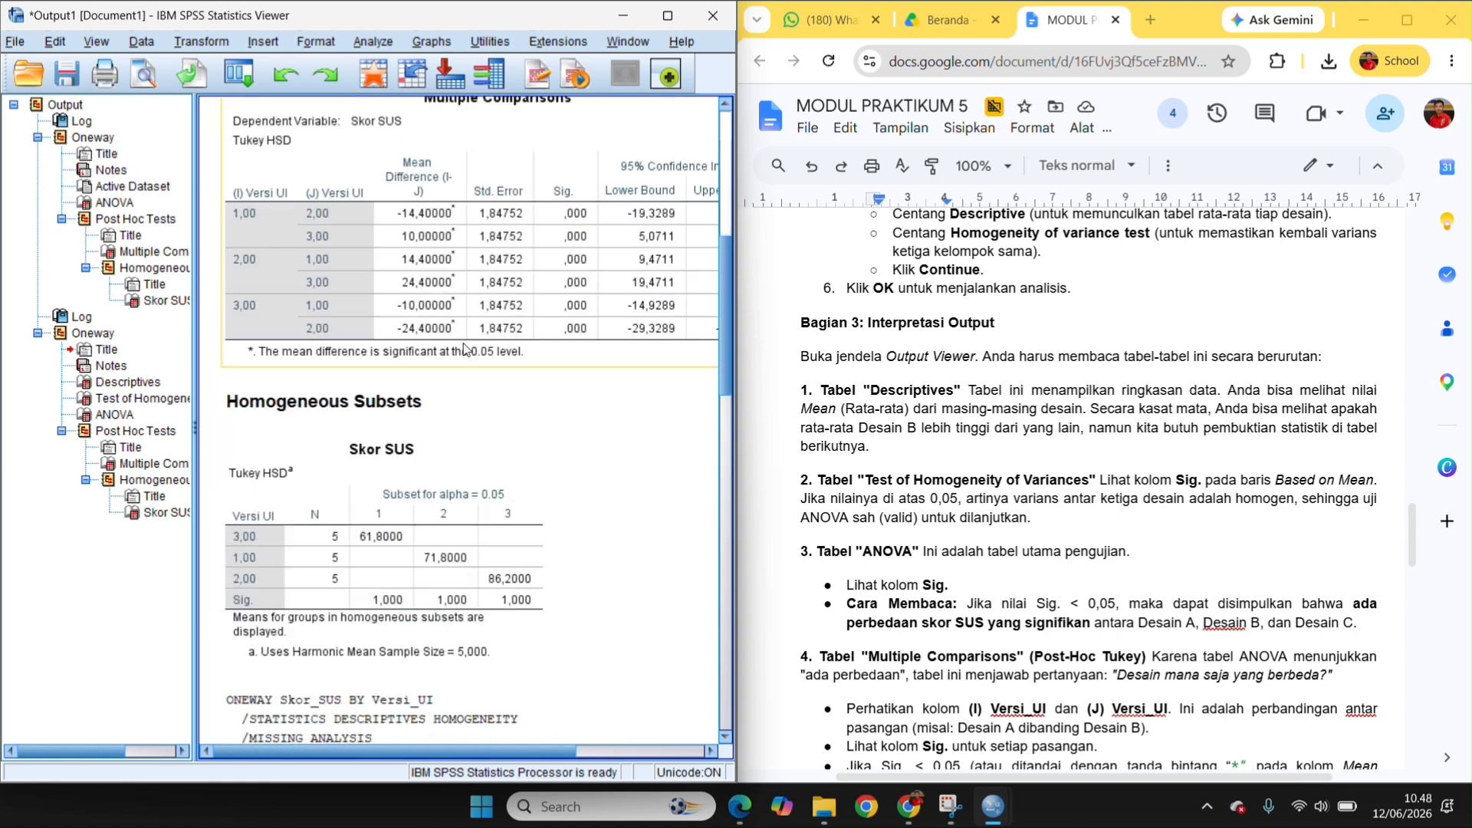
scroll(463, 349, down, 3)
scroll(464, 349, up, 7)
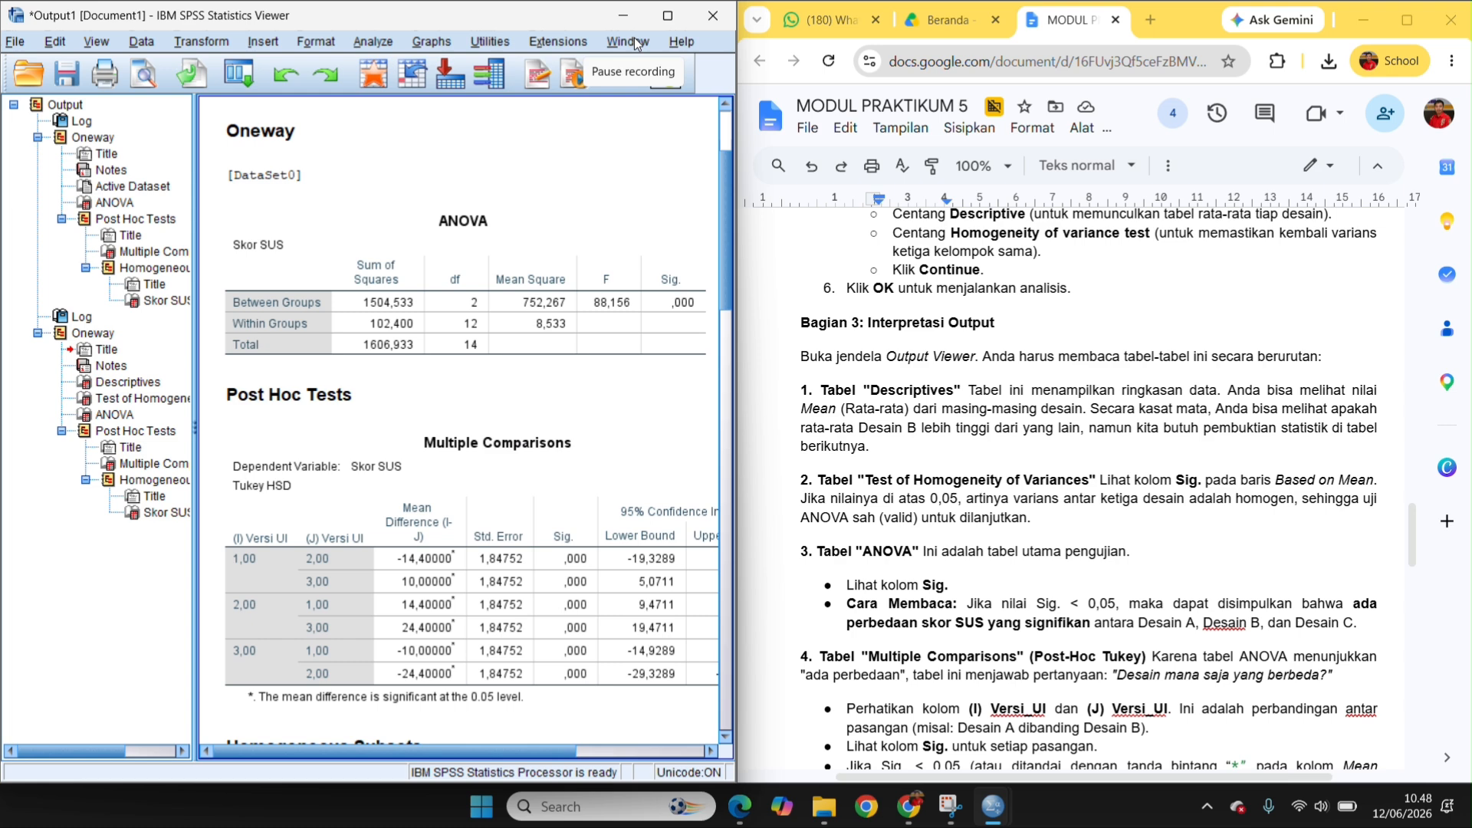
scroll(646, 465, up, 3)
scroll(646, 464, down, 6)
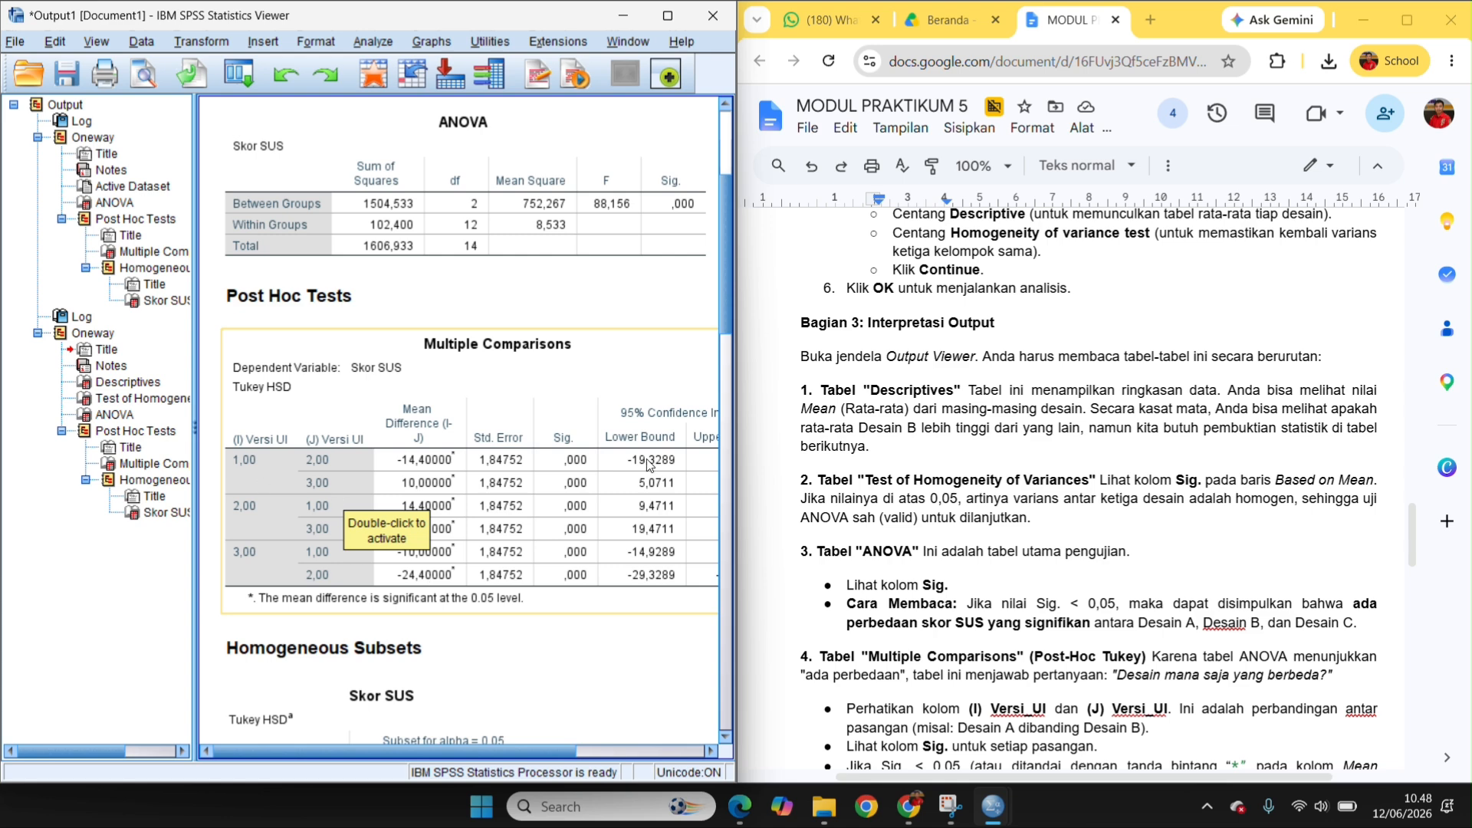
Step: Find the Versi_UI value coding in the module and open the value labels of Versi_UI in the data editor
scroll(1078, 454, up, 4)
scroll(1078, 454, up, 15)
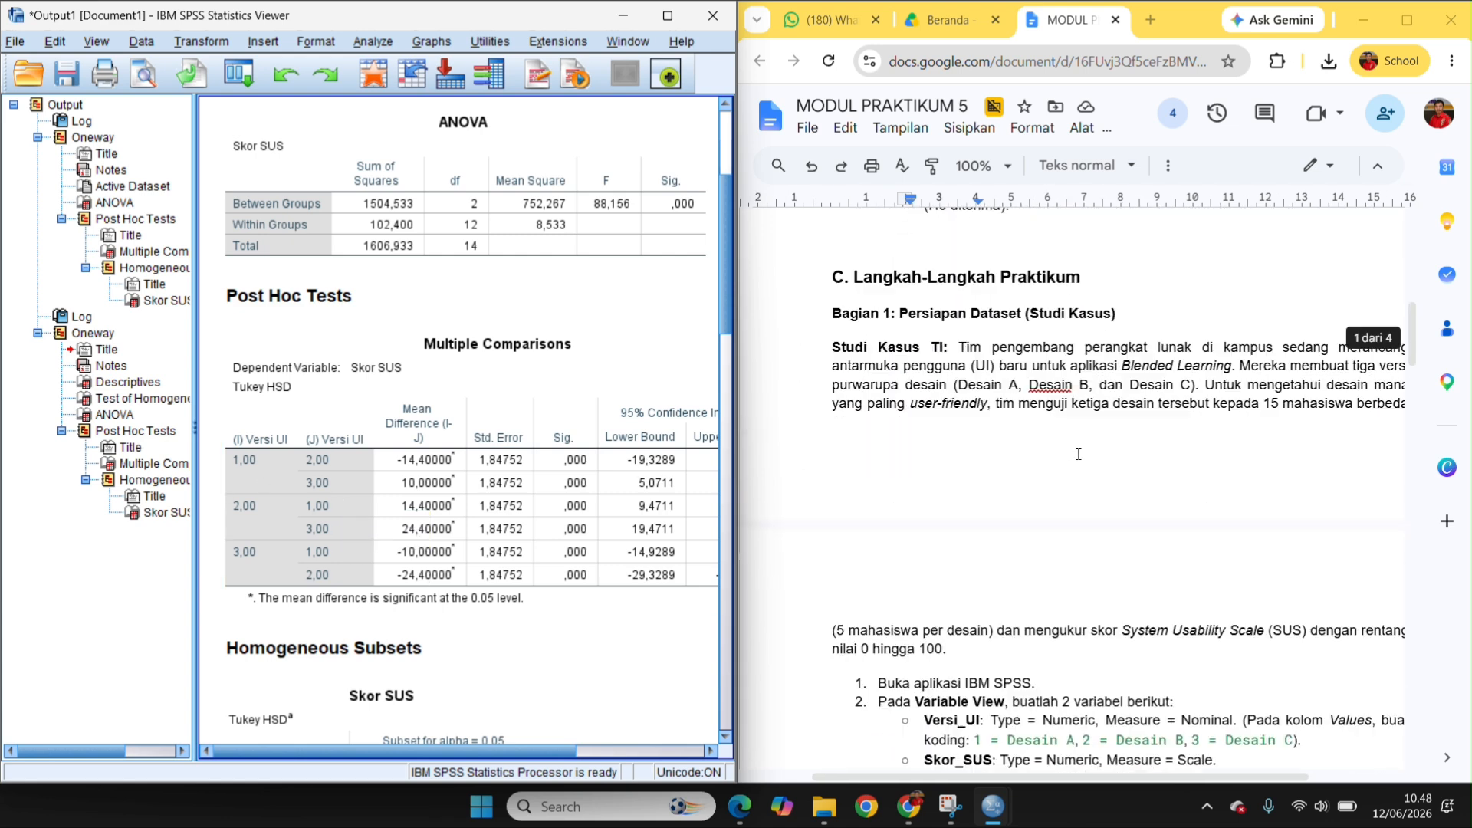
scroll(1078, 454, down, 3)
scroll(1078, 454, right, 2)
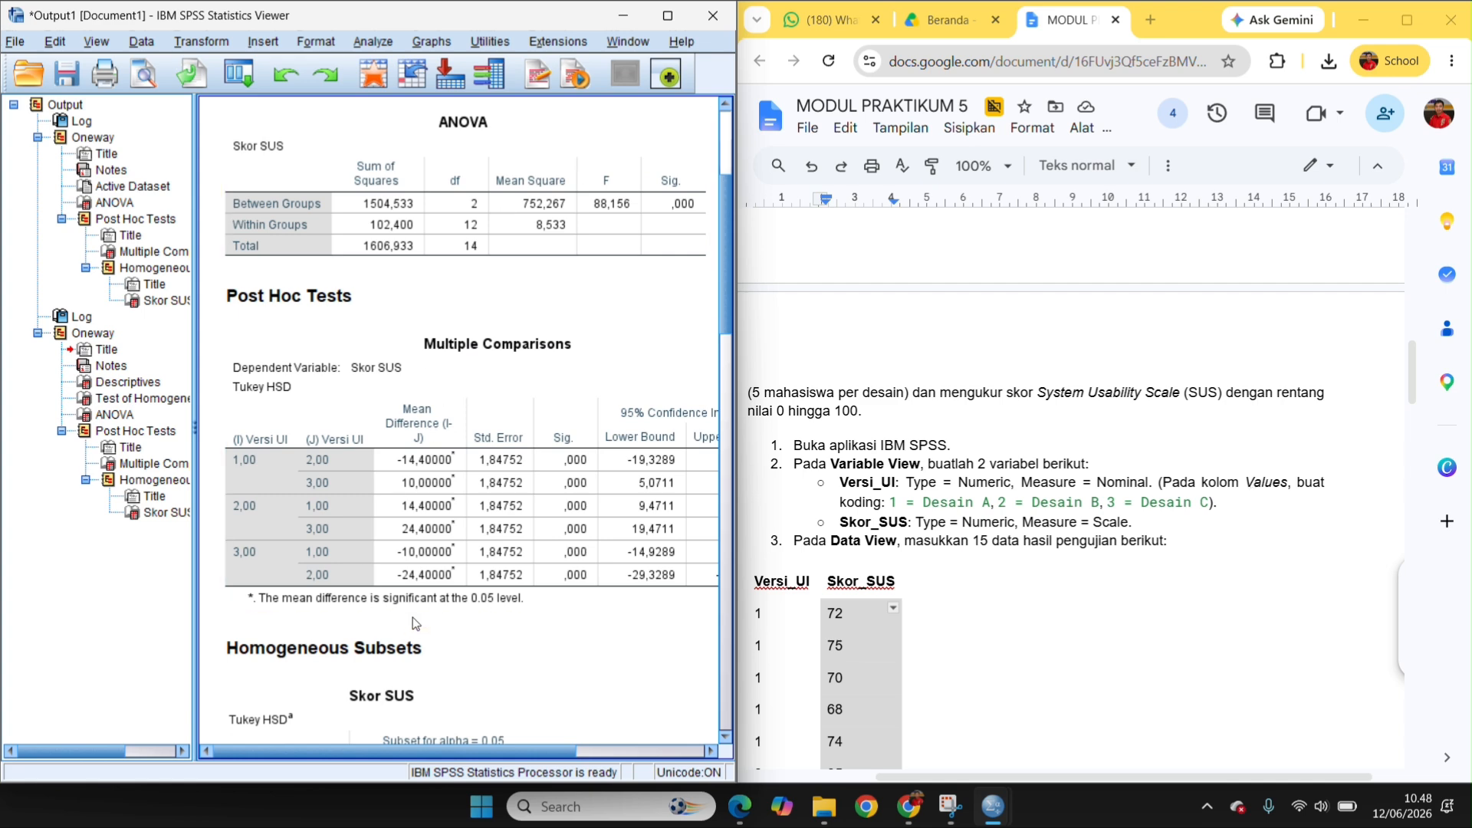
click(993, 805)
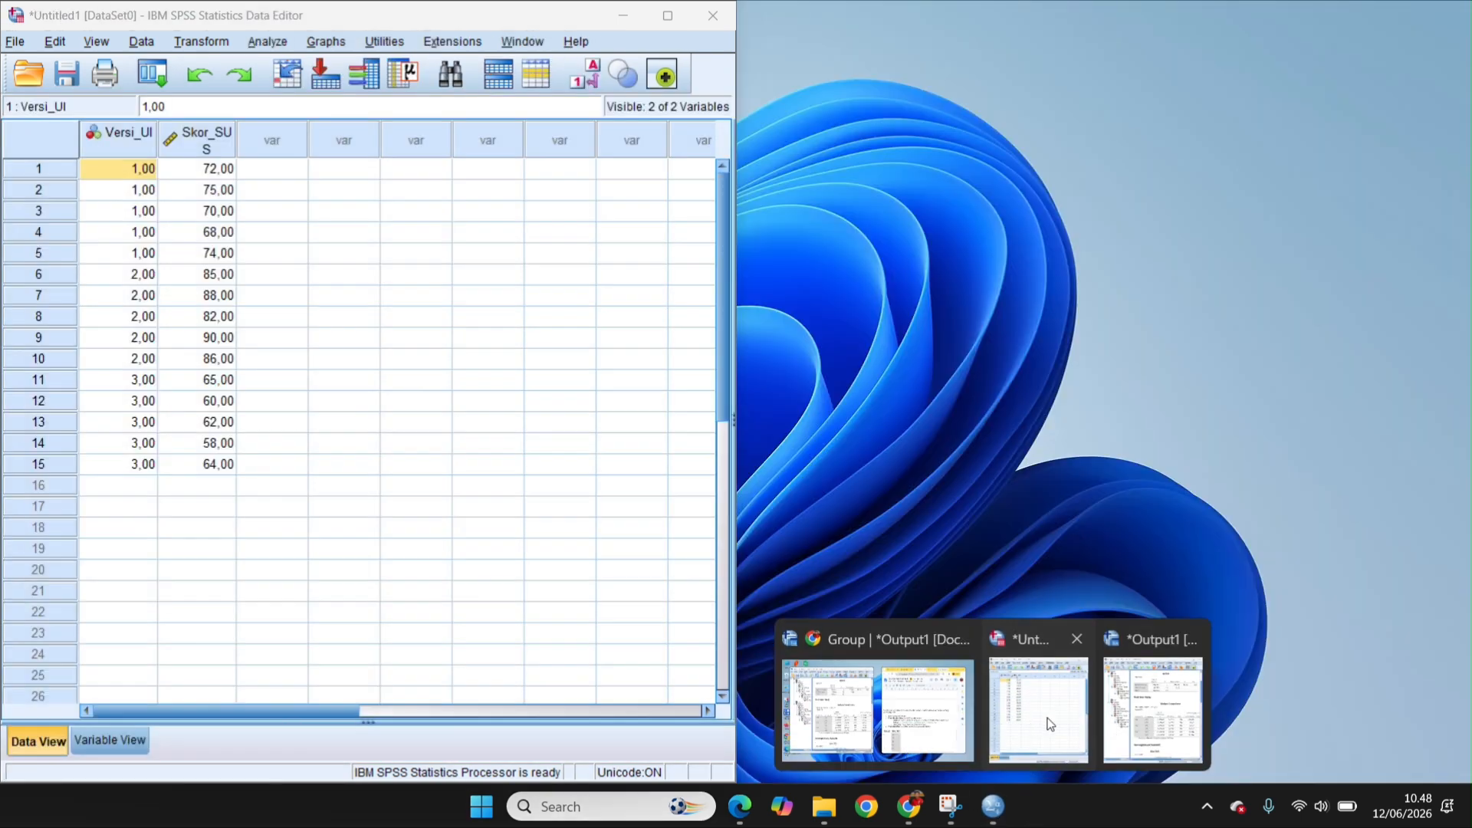
click(1047, 718)
click(122, 739)
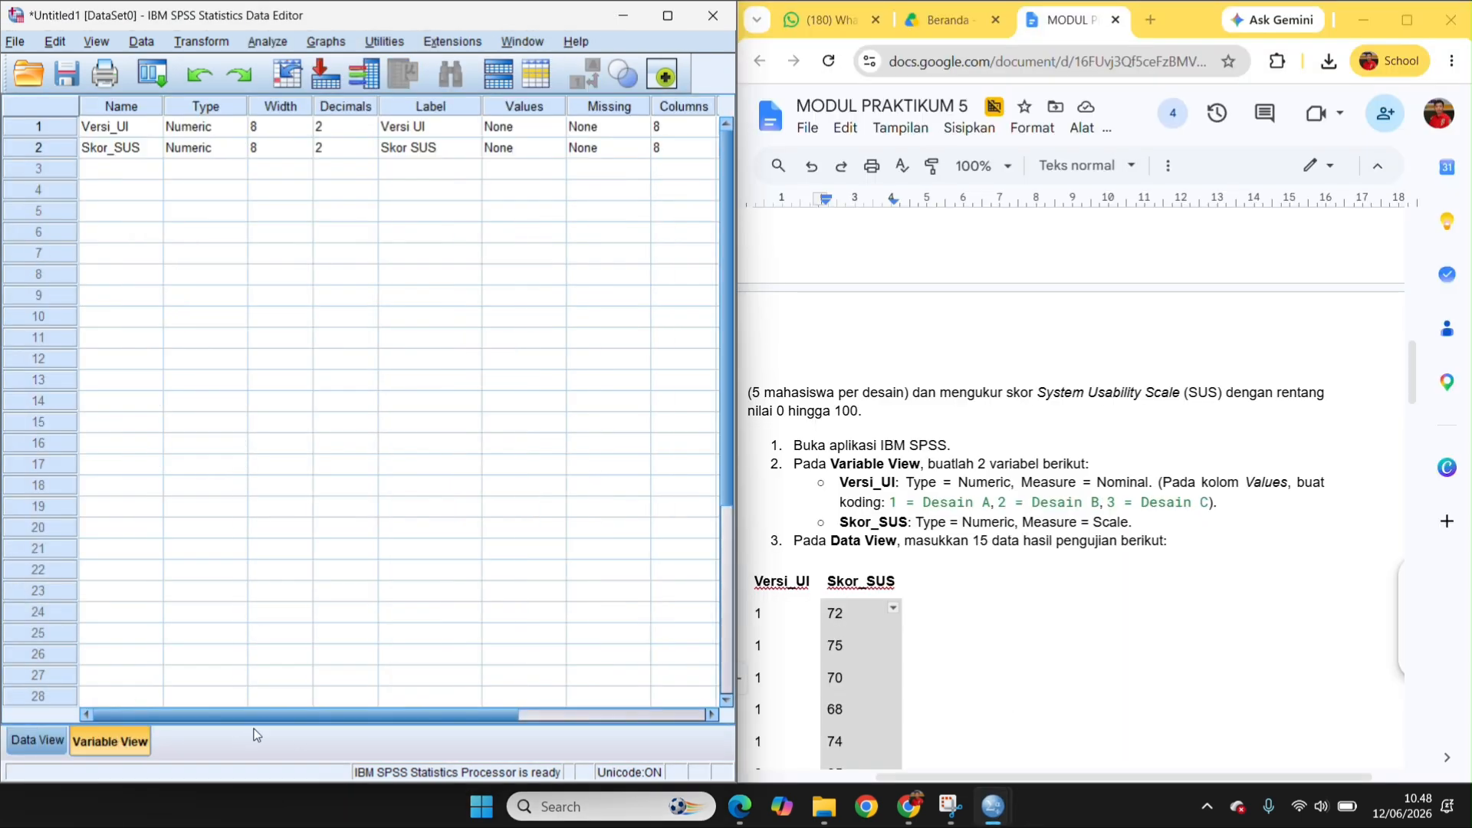
drag(222, 715, 439, 715)
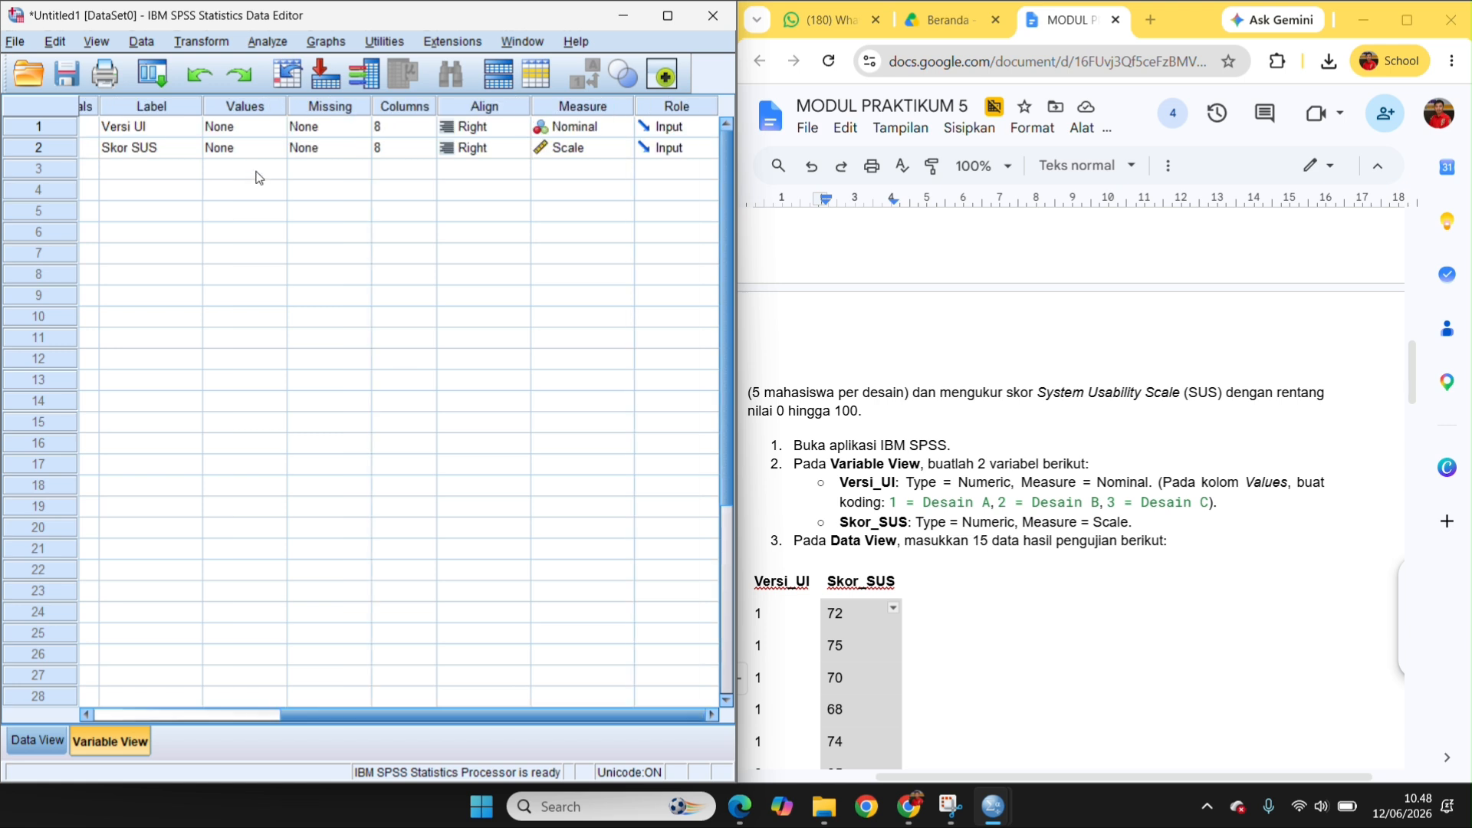
click(249, 128)
click(276, 129)
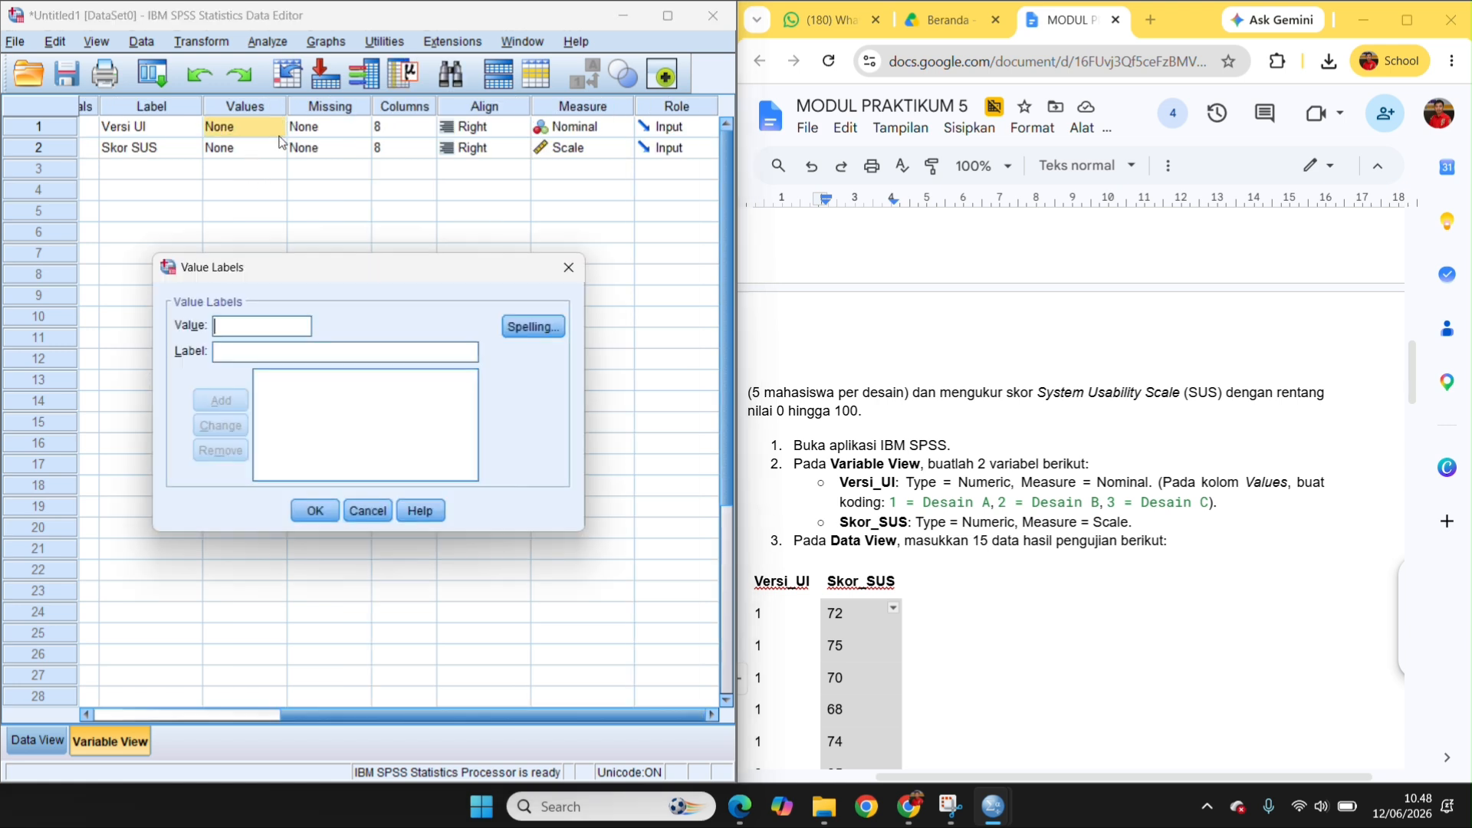
Step: Add a value label for value 1 using the word Desain copied from the module
click(248, 331)
text(1)
double_click(929, 501)
key(ctrl+c)
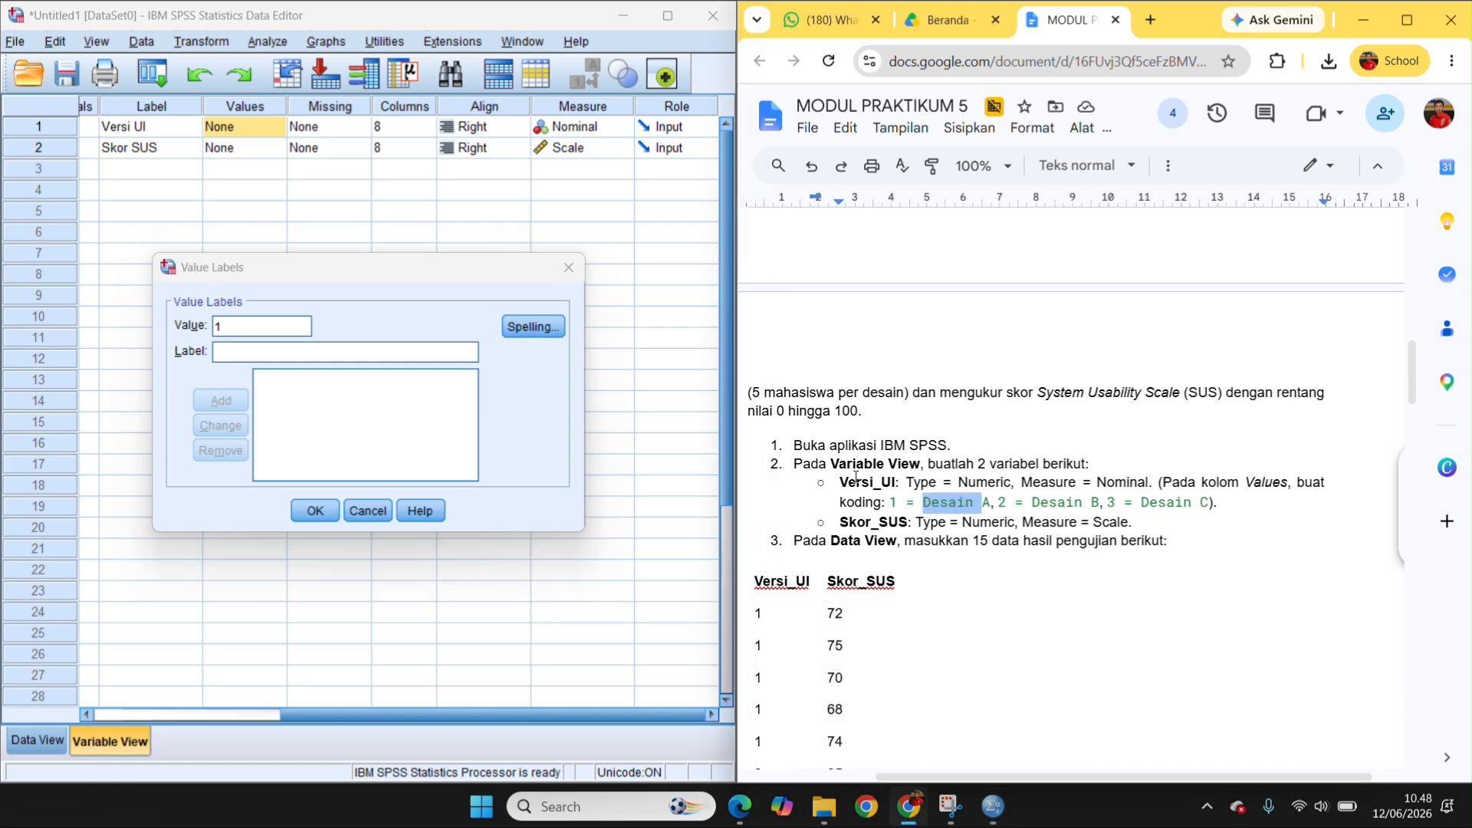
click(301, 351)
key(ctrl+v)
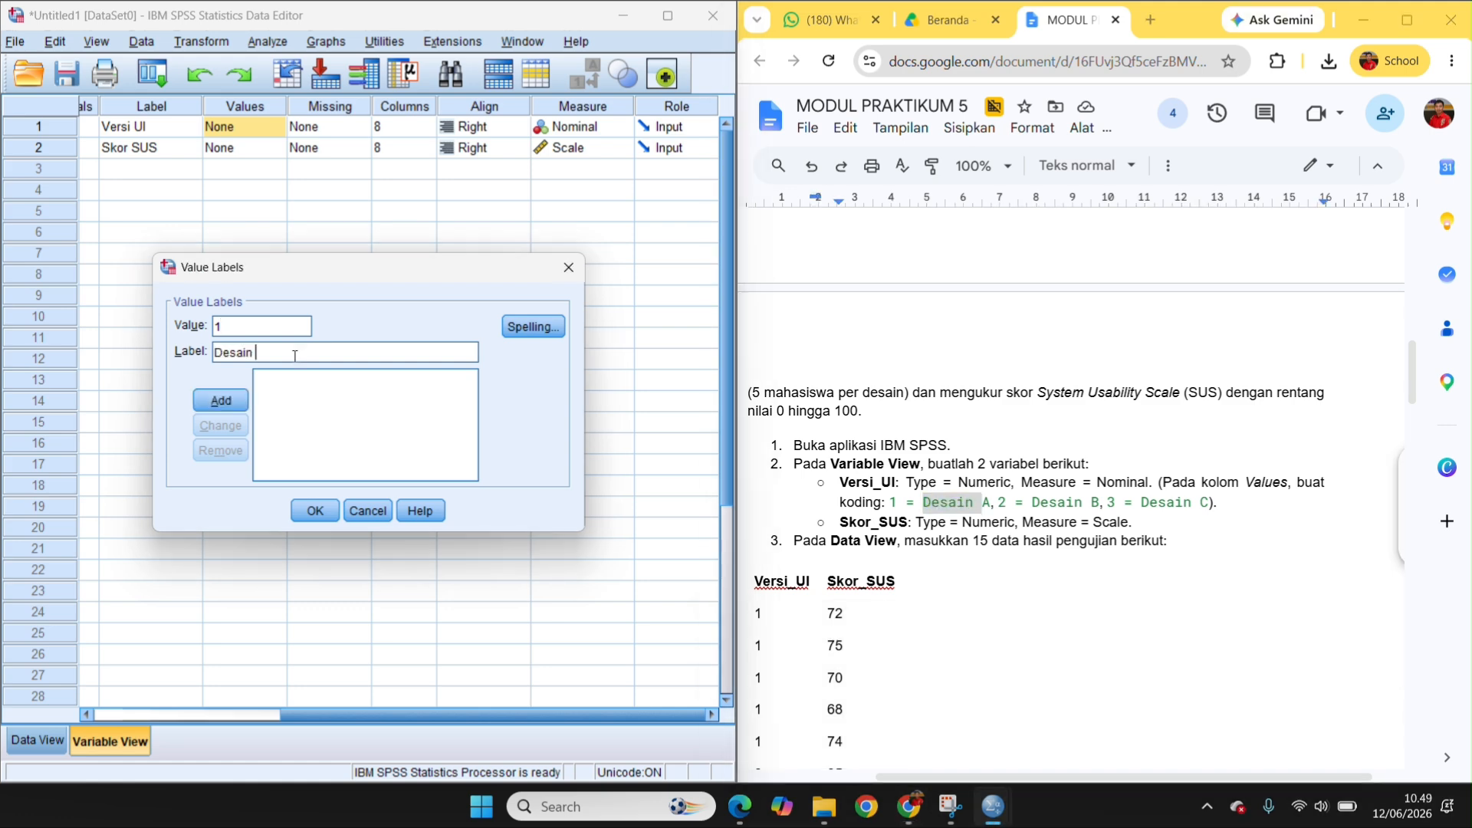
click(218, 410)
Step: Change the label of value 1 to Desain A
text(2)
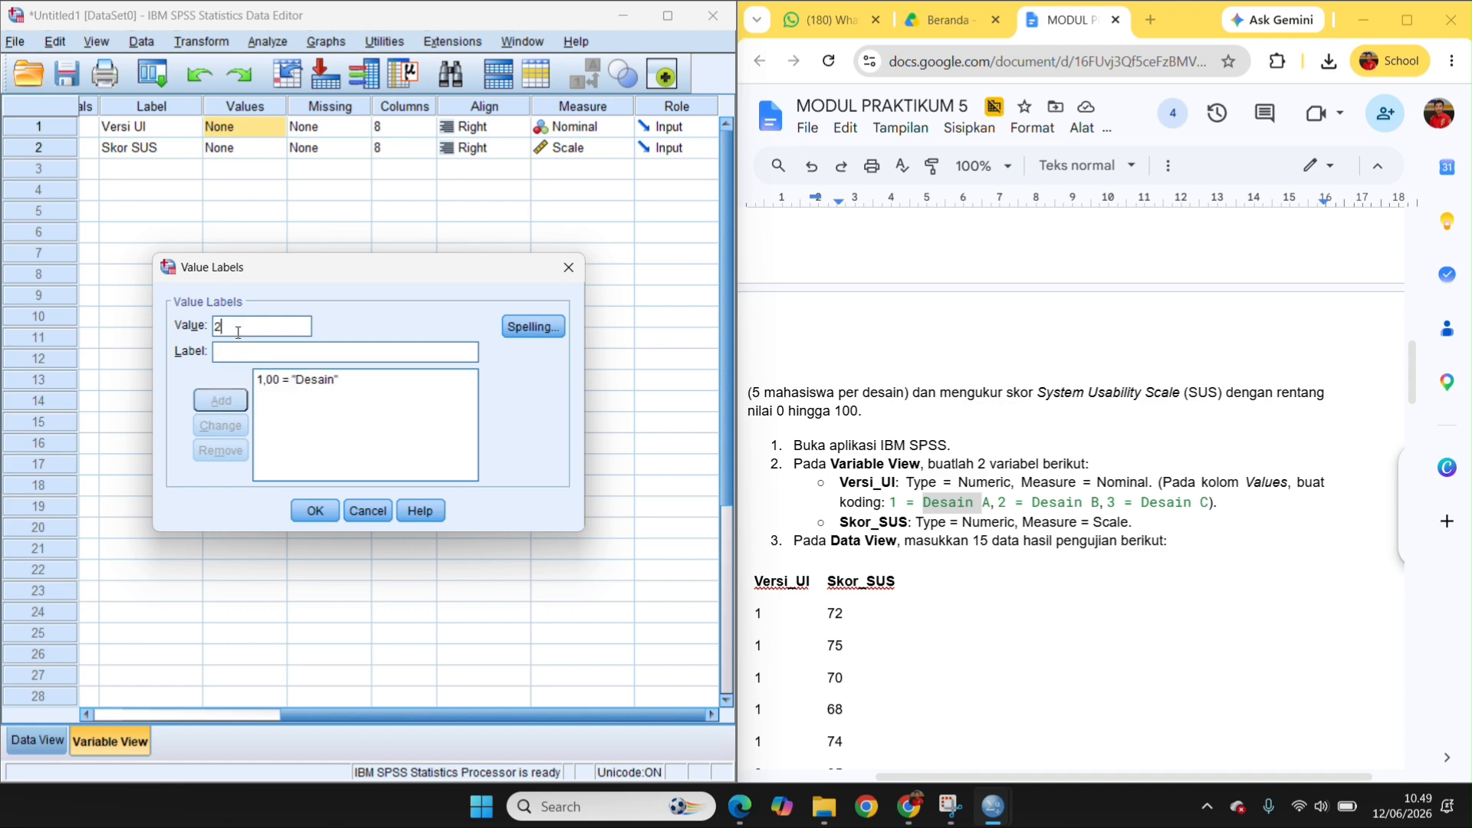
click(240, 354)
click(302, 383)
click(269, 354)
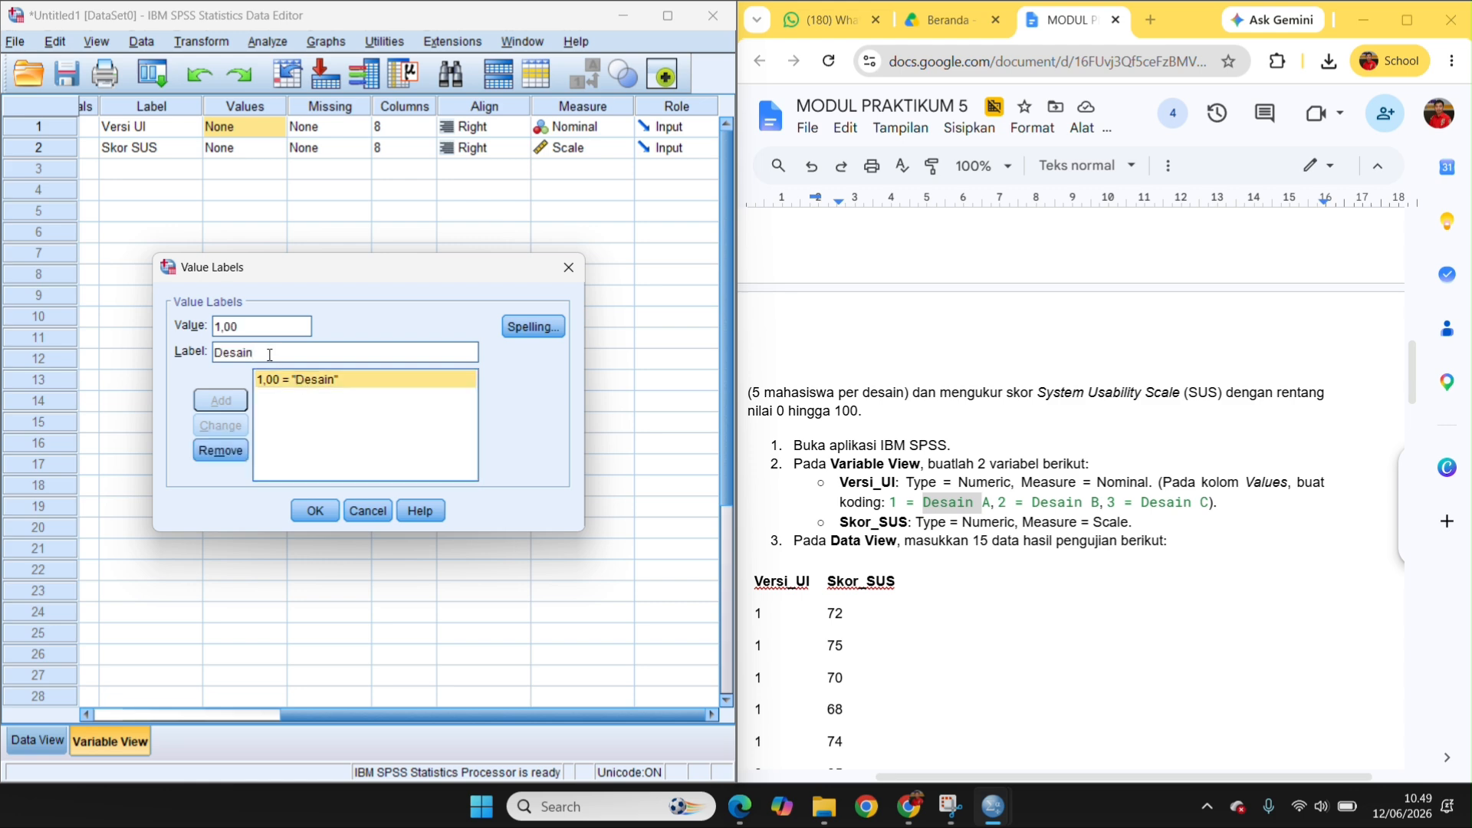
text(A)
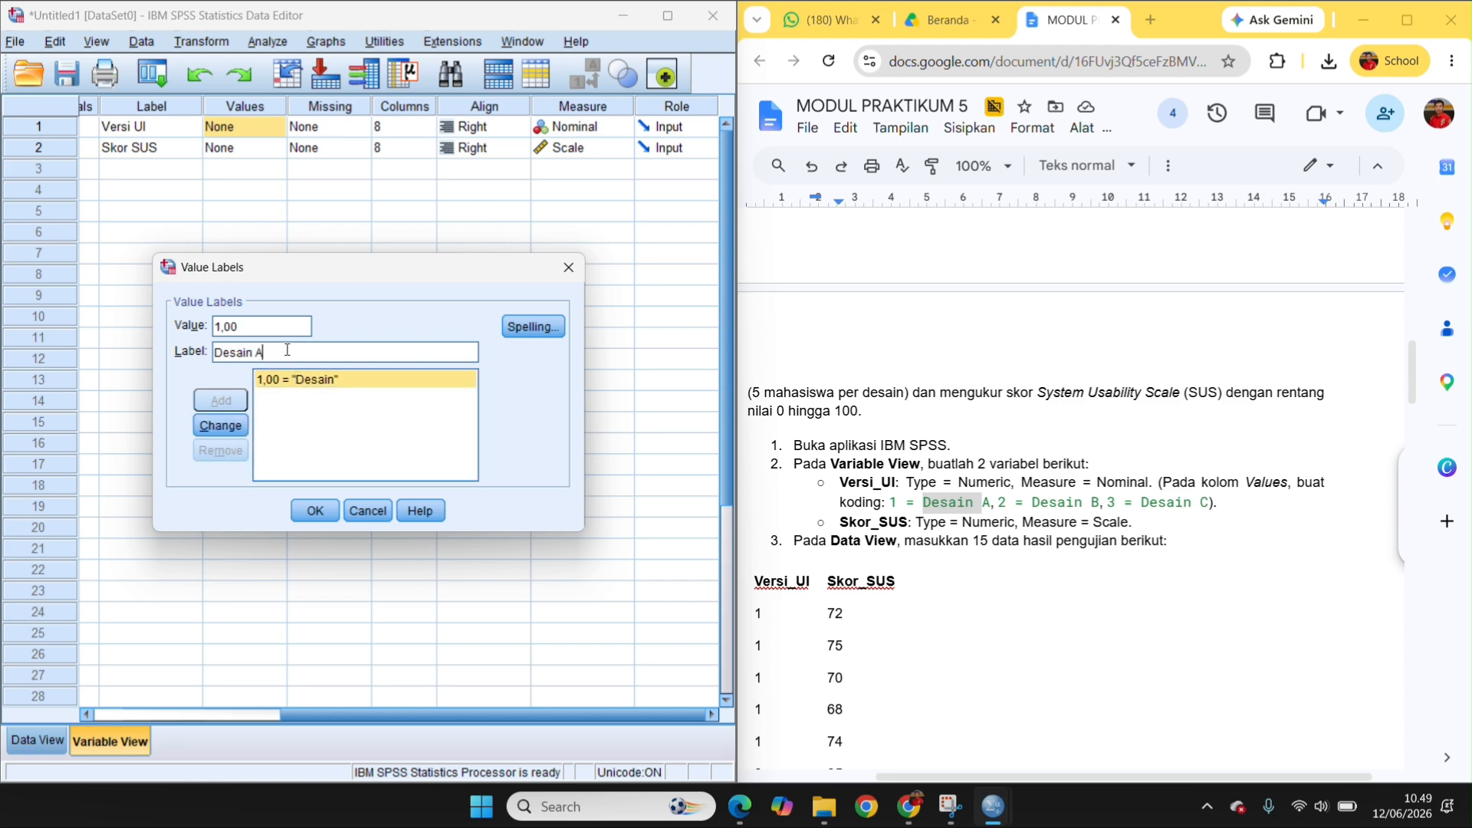
click(237, 426)
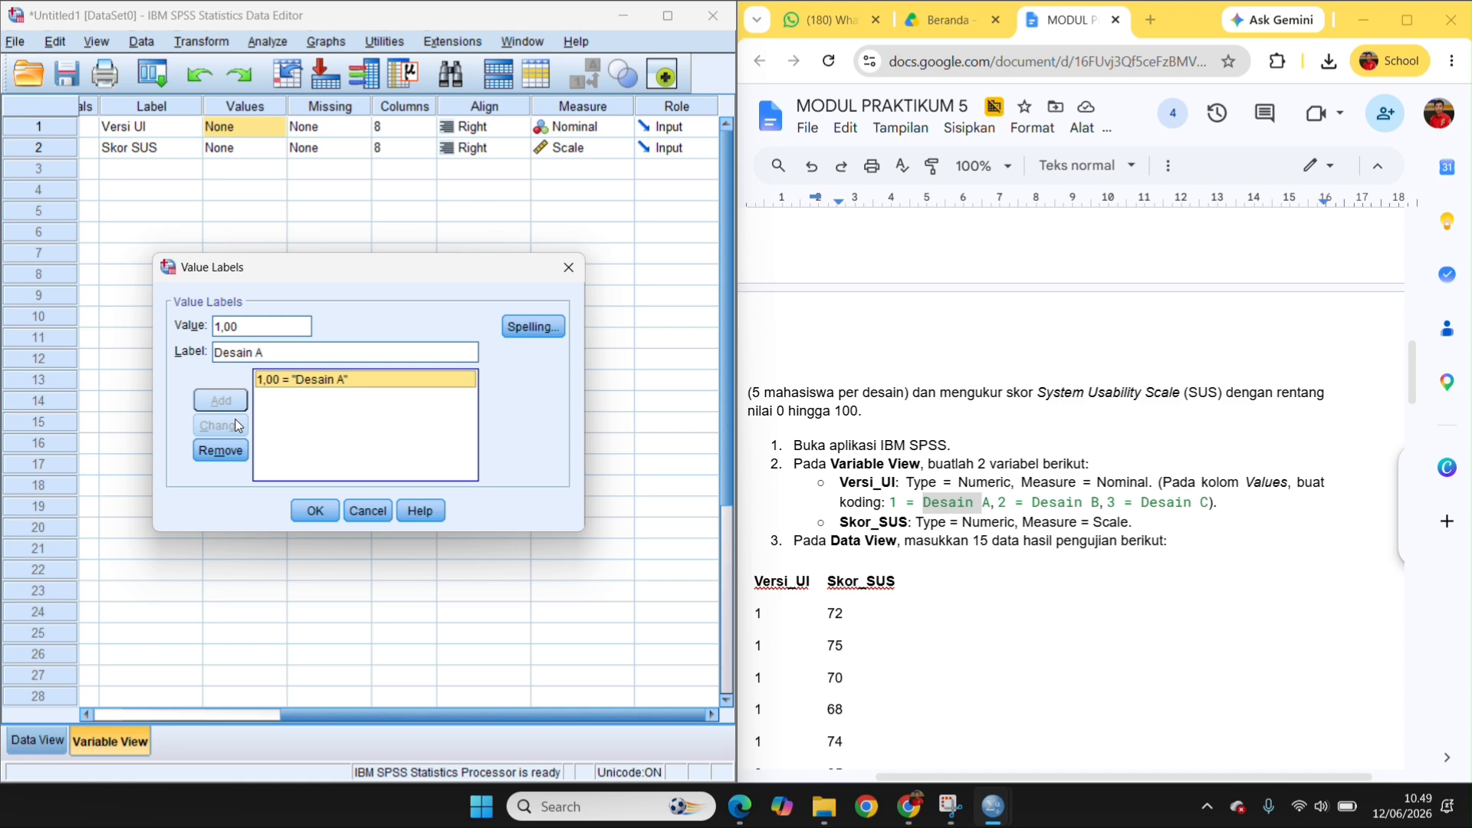
Step: Add a value label for value 2 with the label Desain B
click(244, 326)
key(BackSpace)
key(BackSpace)
key(BackSpace)
key(BackSpace)
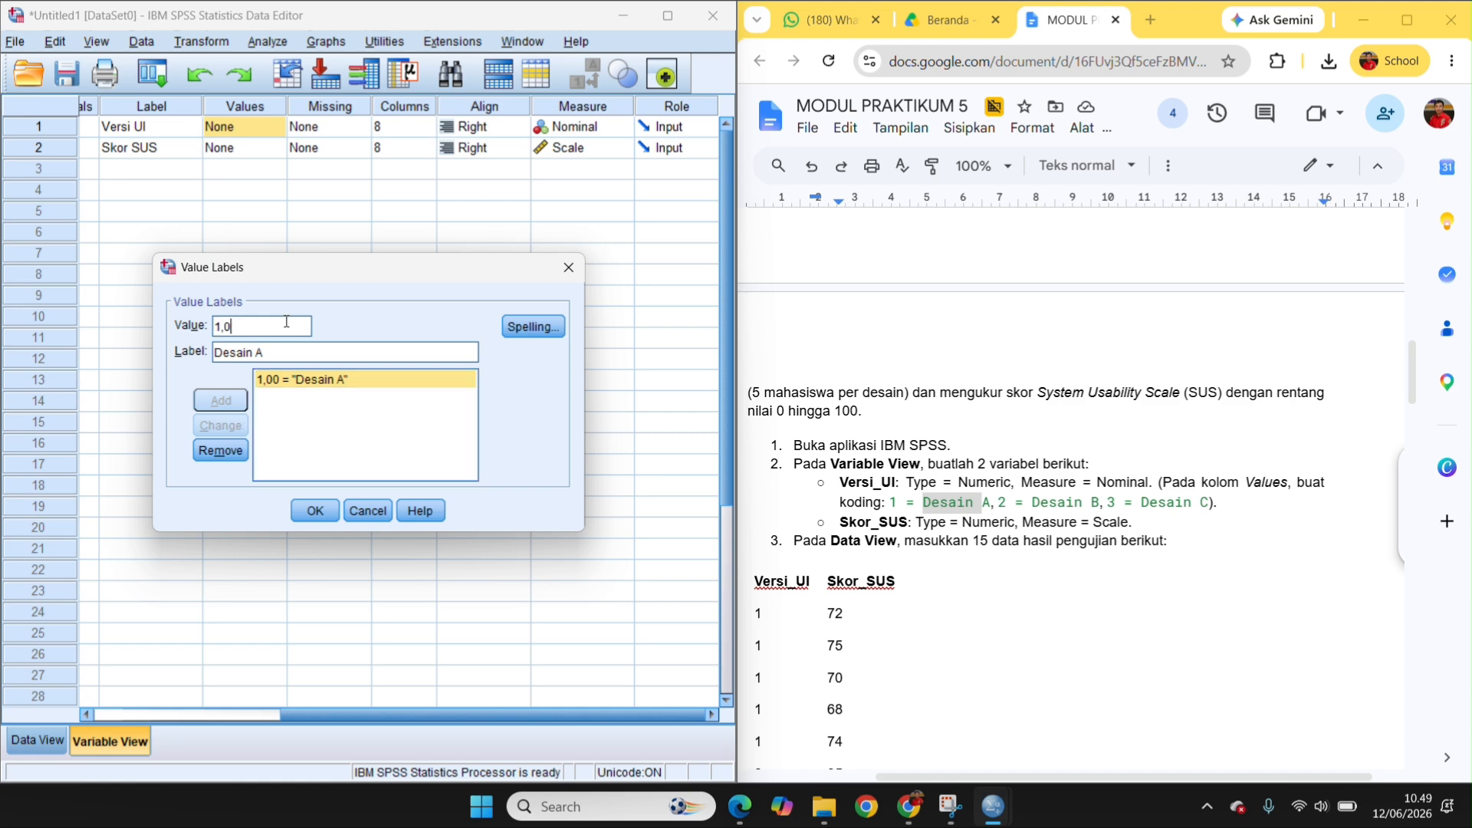
text(2)
click(280, 359)
key(BackSpace)
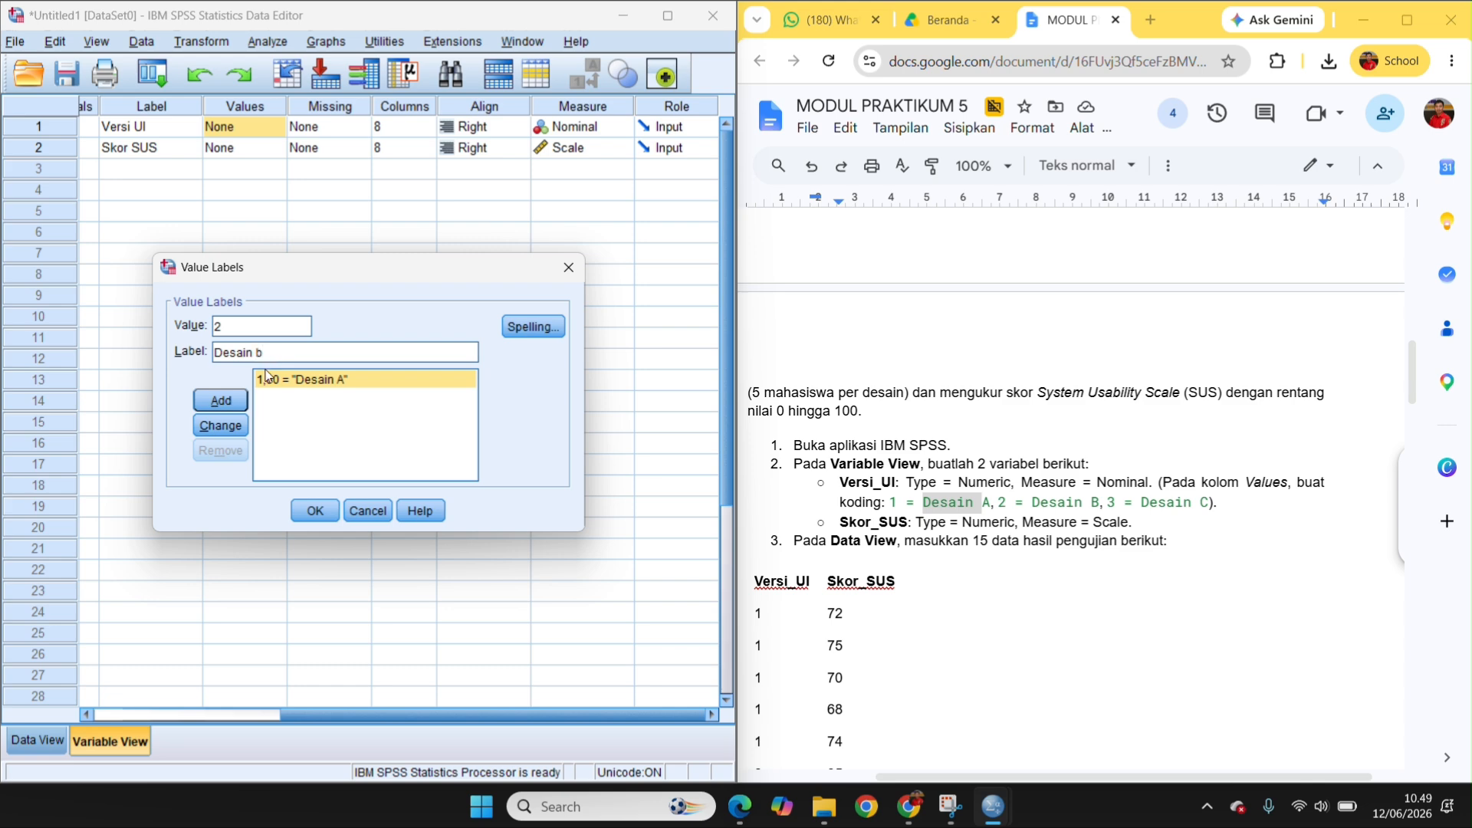
text(B)
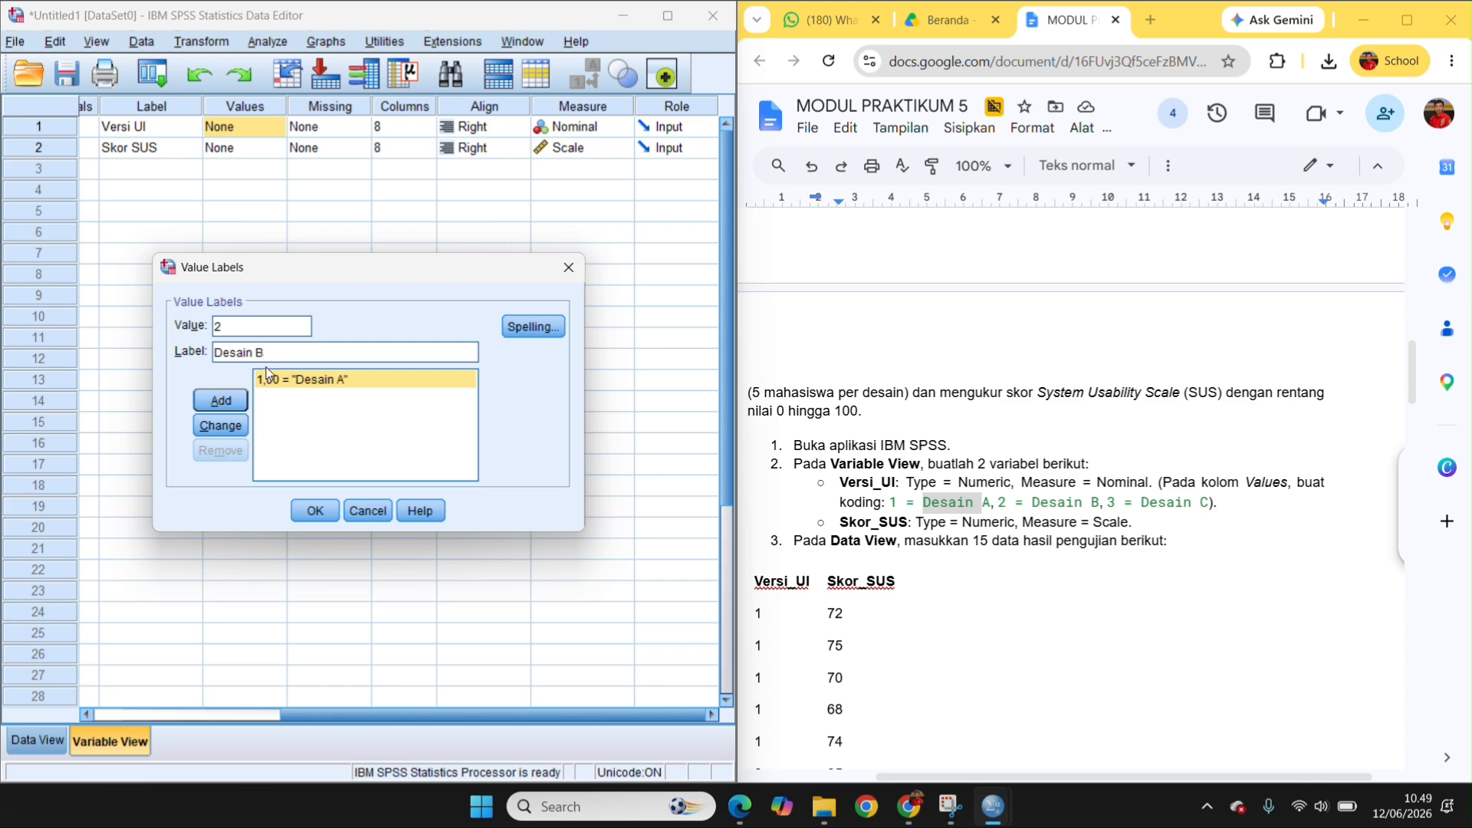
click(225, 403)
Step: Add a value label for value 3 with the label Desain C and apply the value labels to Versi_UI
text(3)
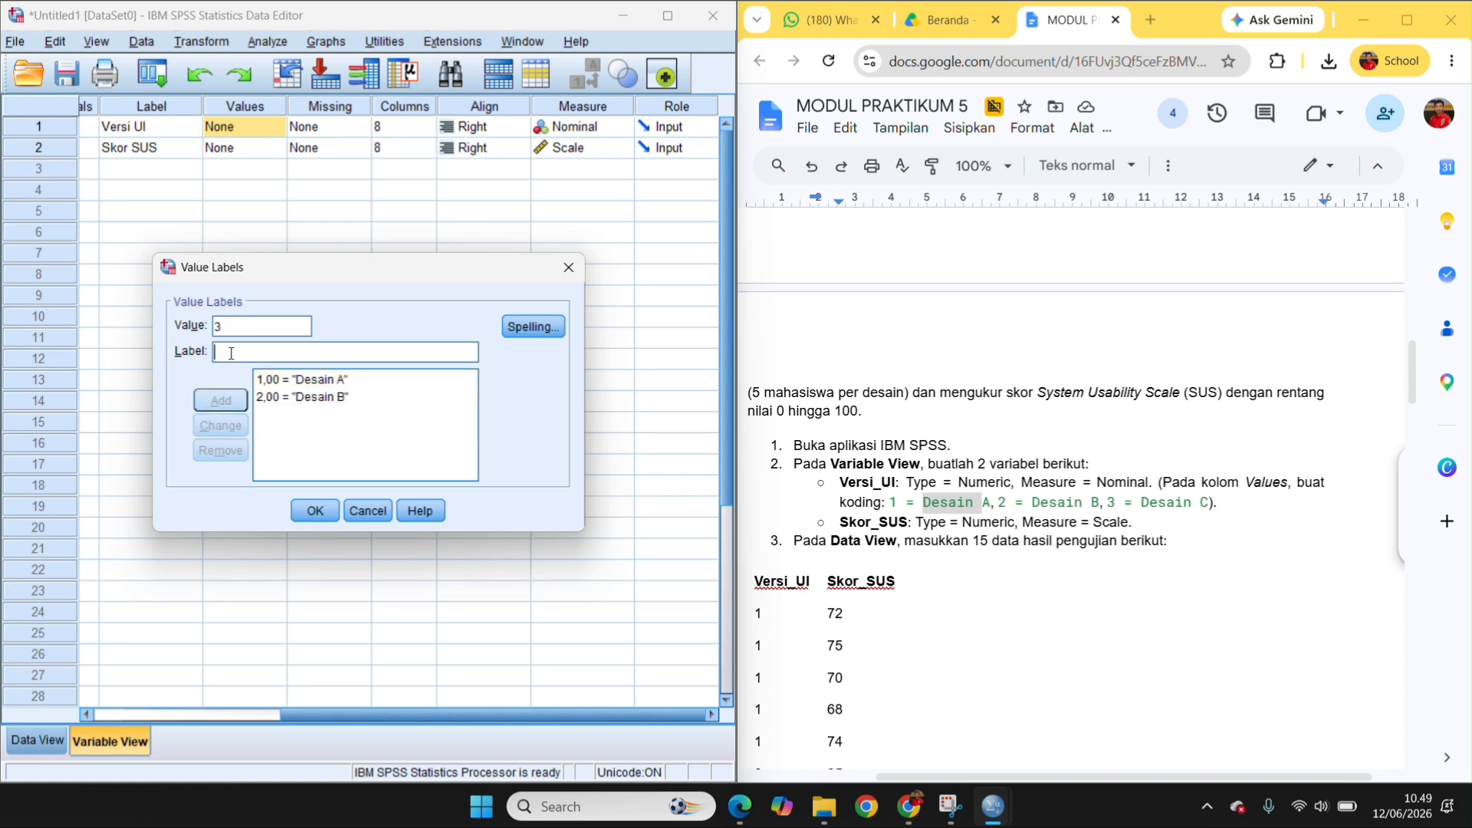
click(230, 354)
text(Desain C)
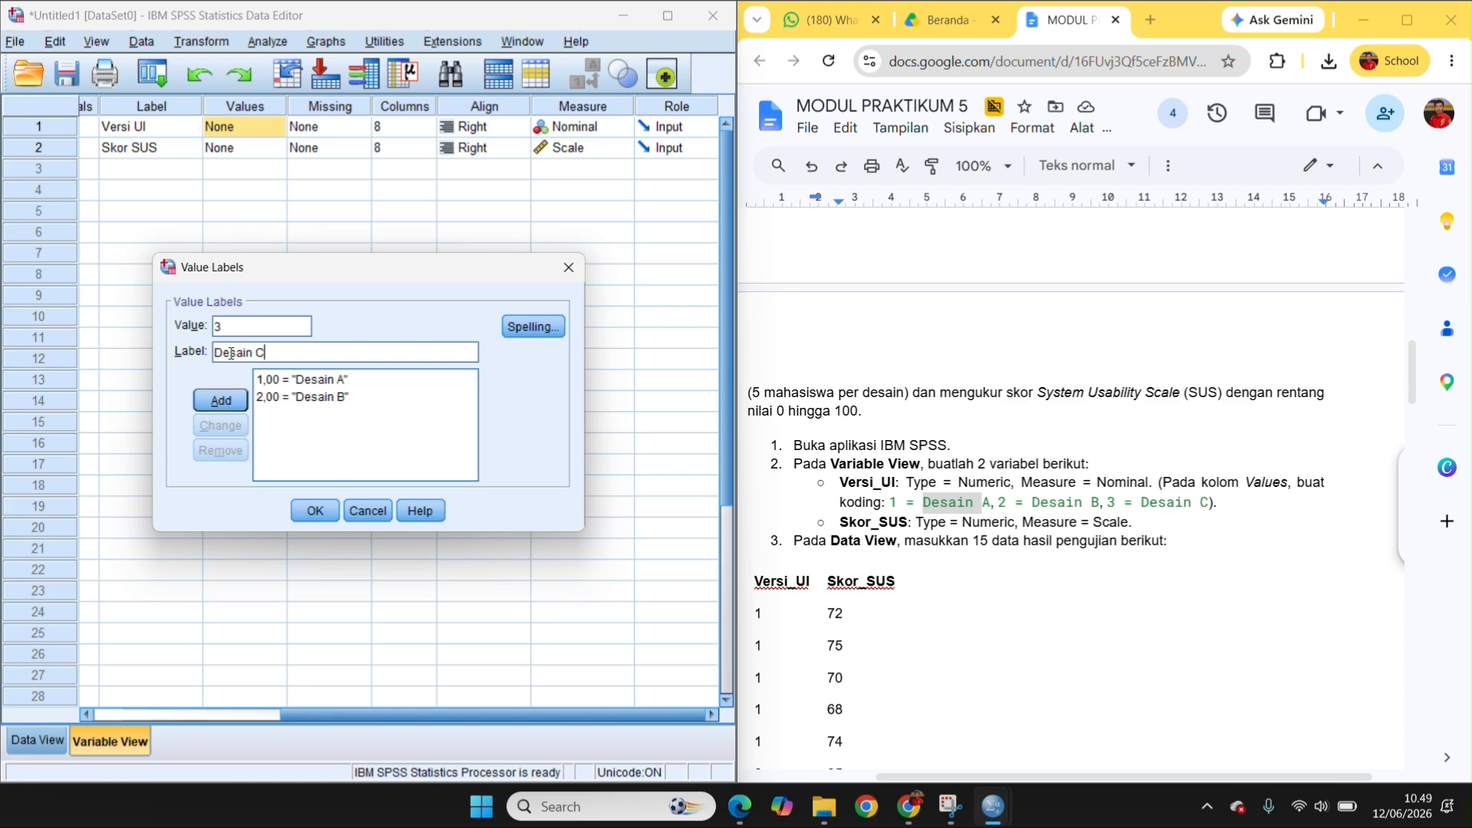
click(221, 400)
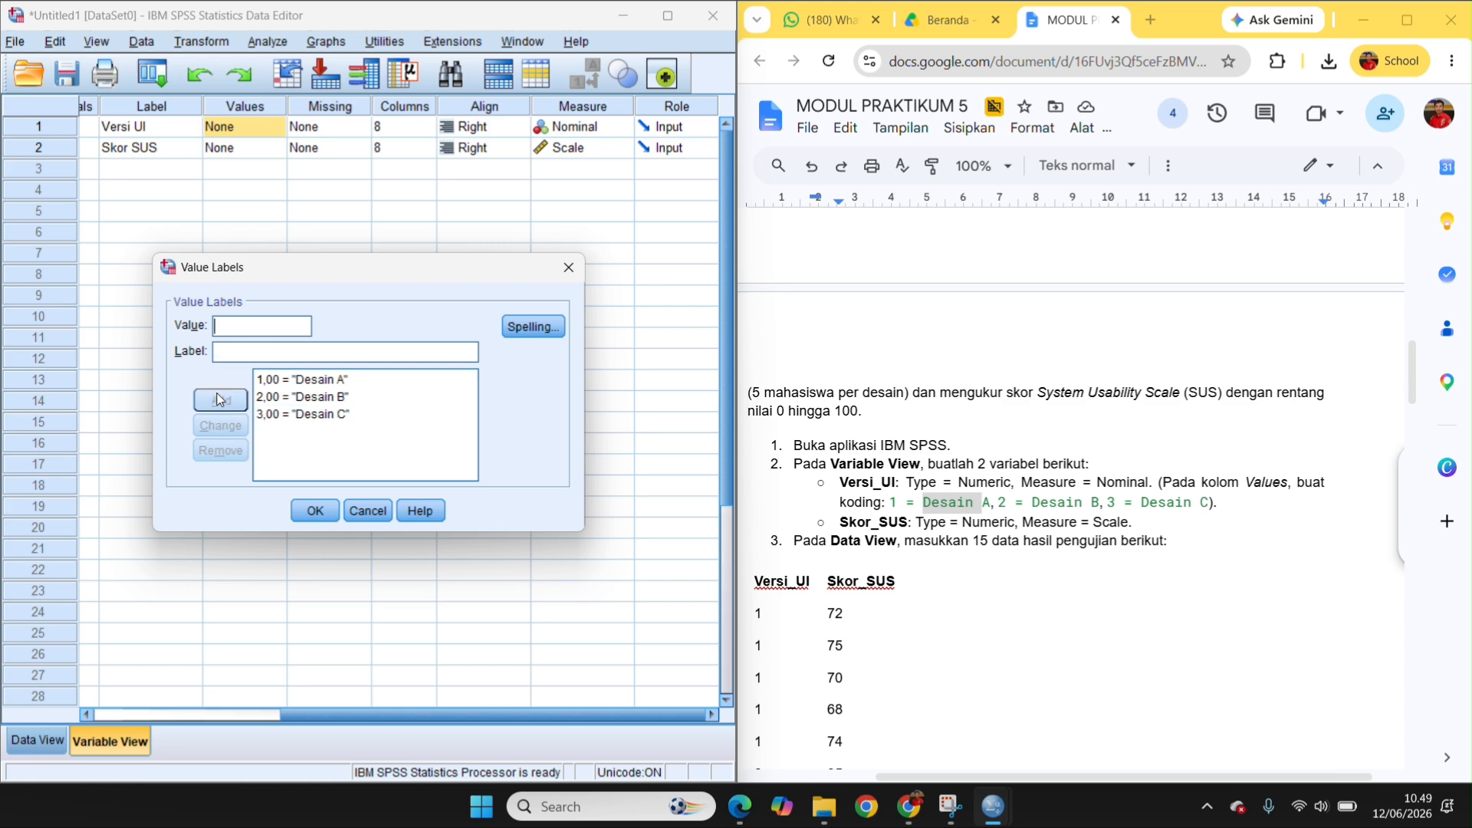
click(315, 511)
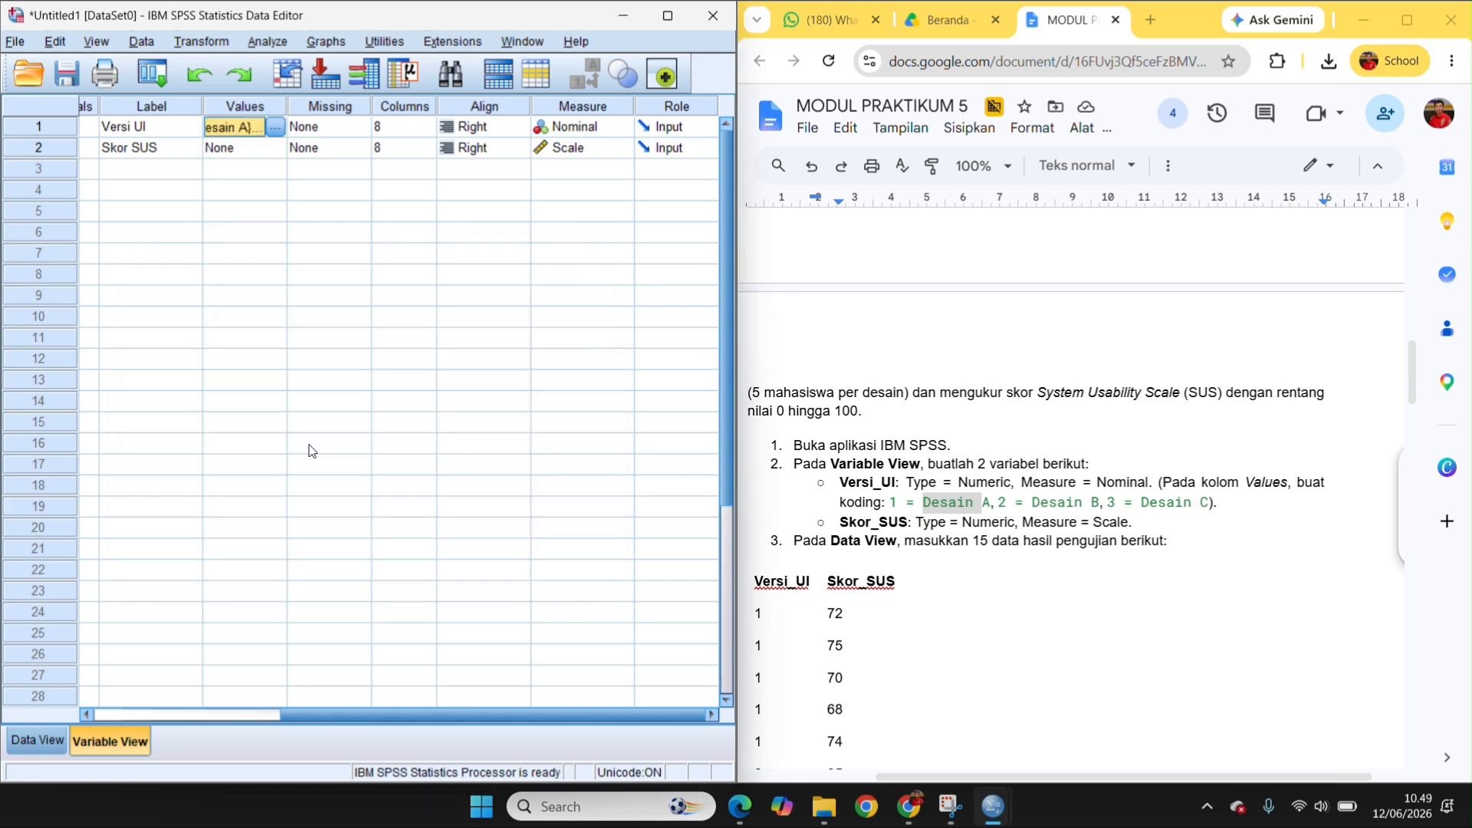
Step: Rerun the One-Way ANOVA of Skor SUS by Versi UI, checking that Descriptive and Homogeneity of variance test are selected in its options
click(274, 44)
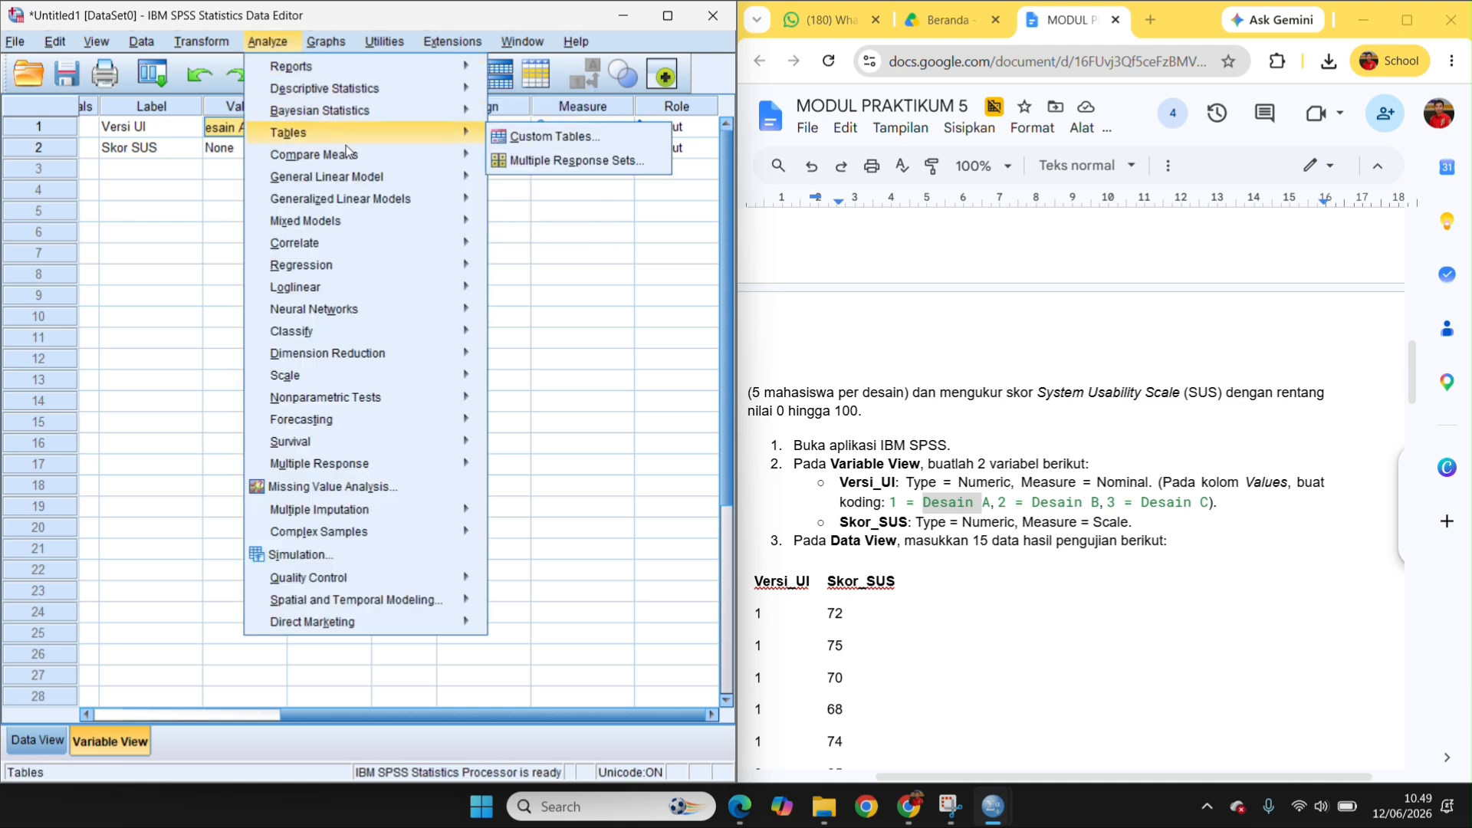
mouse_move(347, 152)
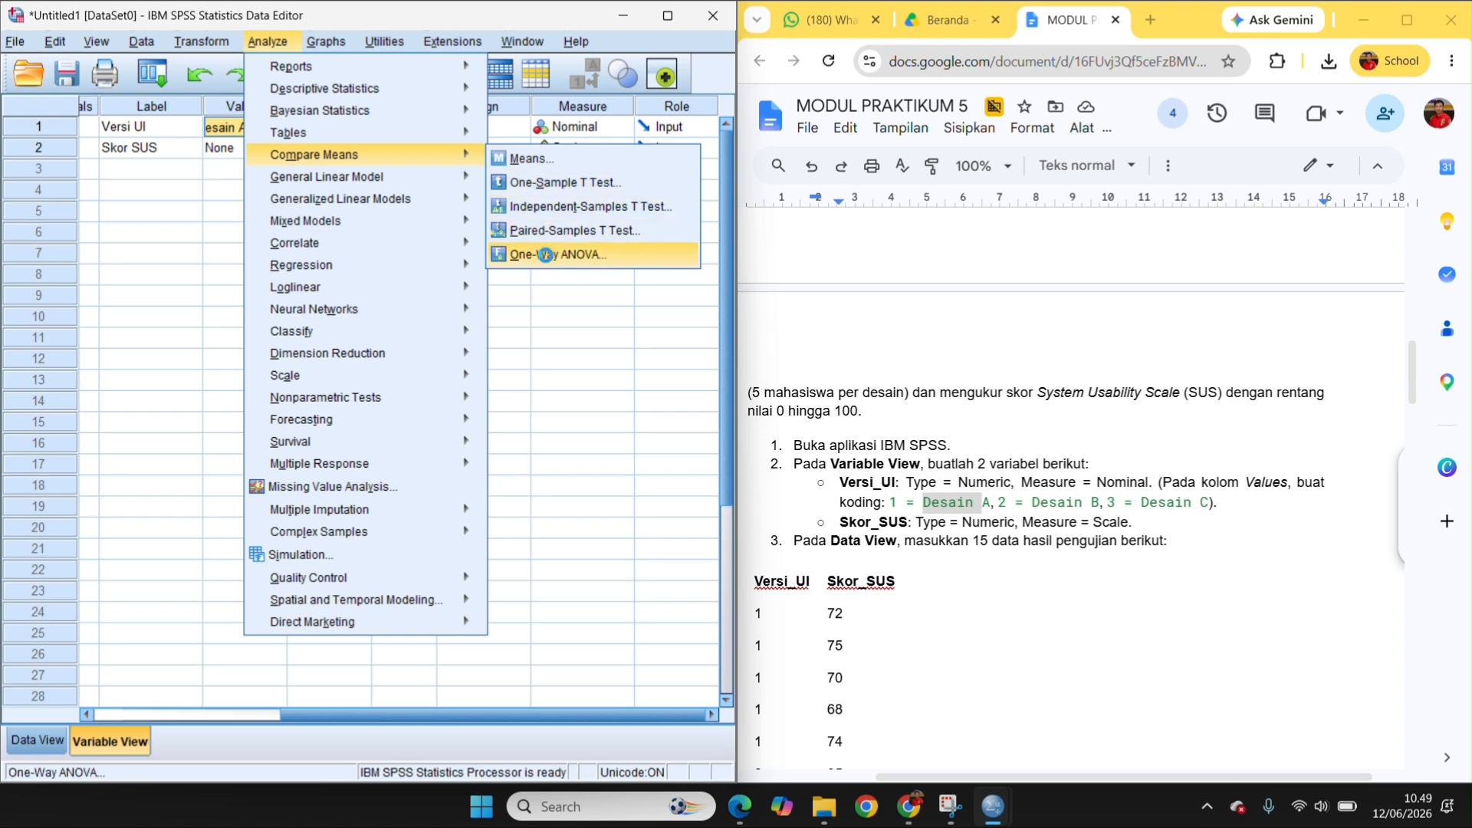
click(546, 256)
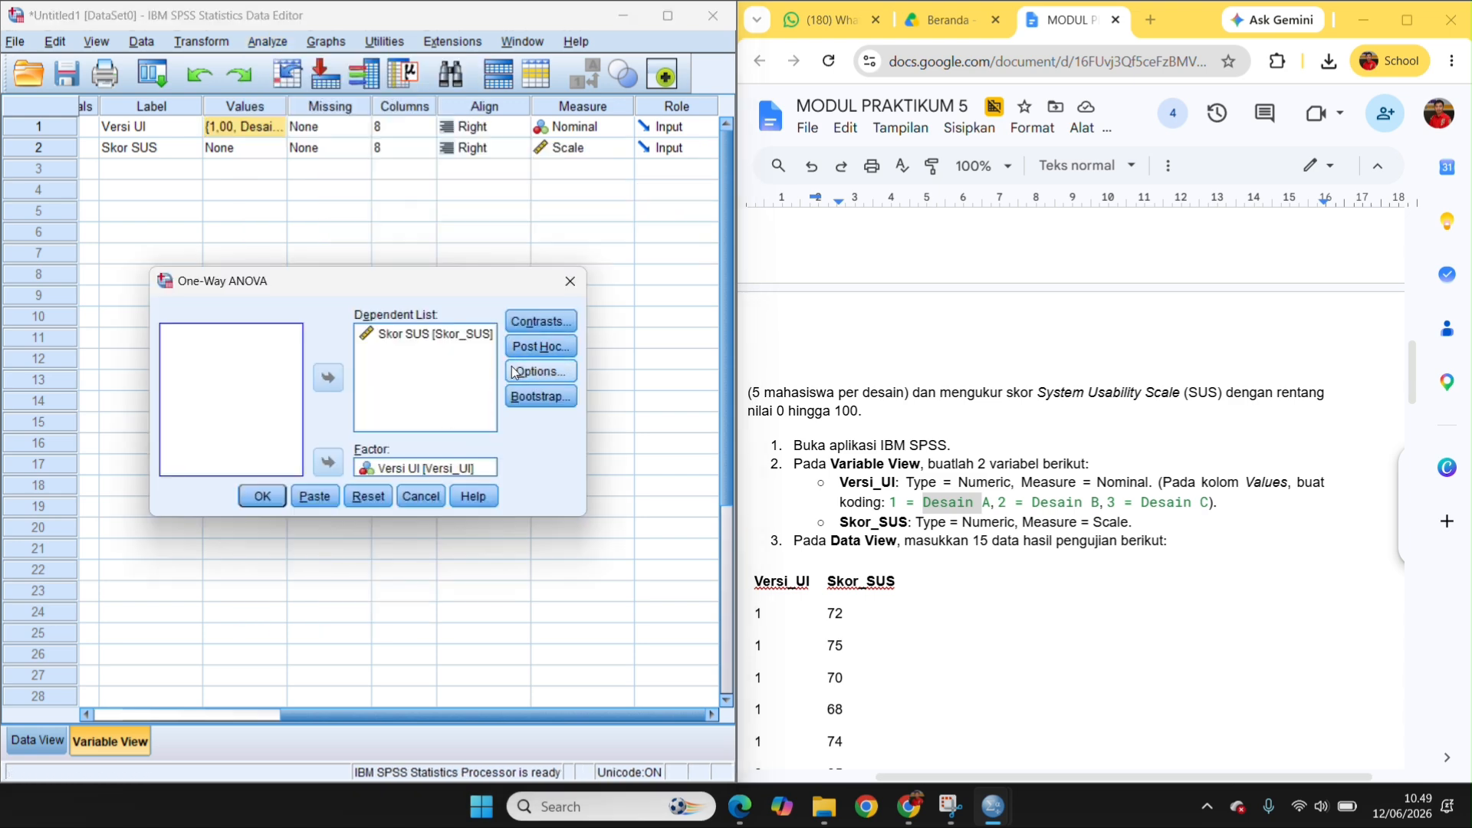
click(548, 369)
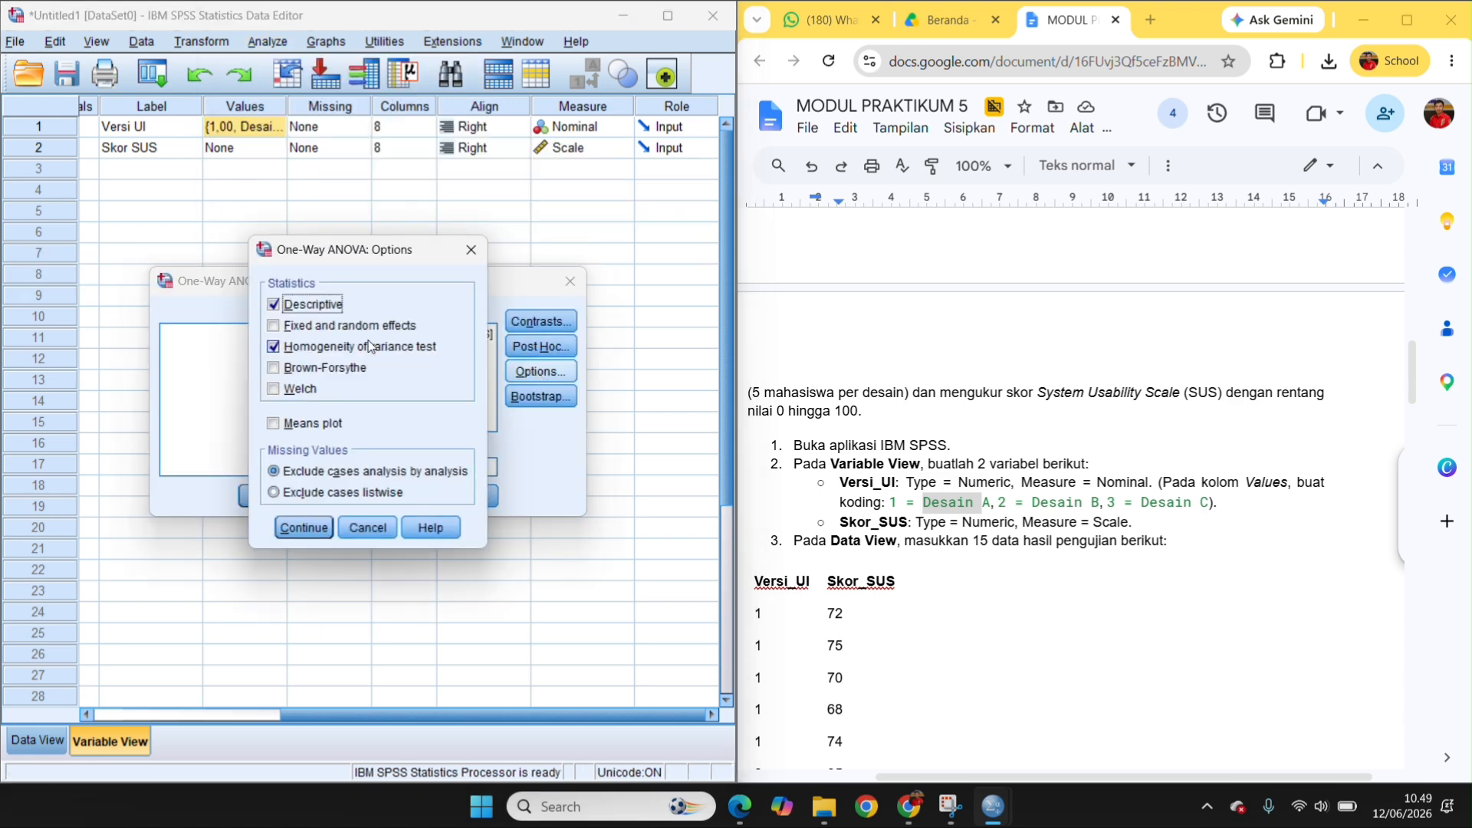
click(470, 259)
click(270, 497)
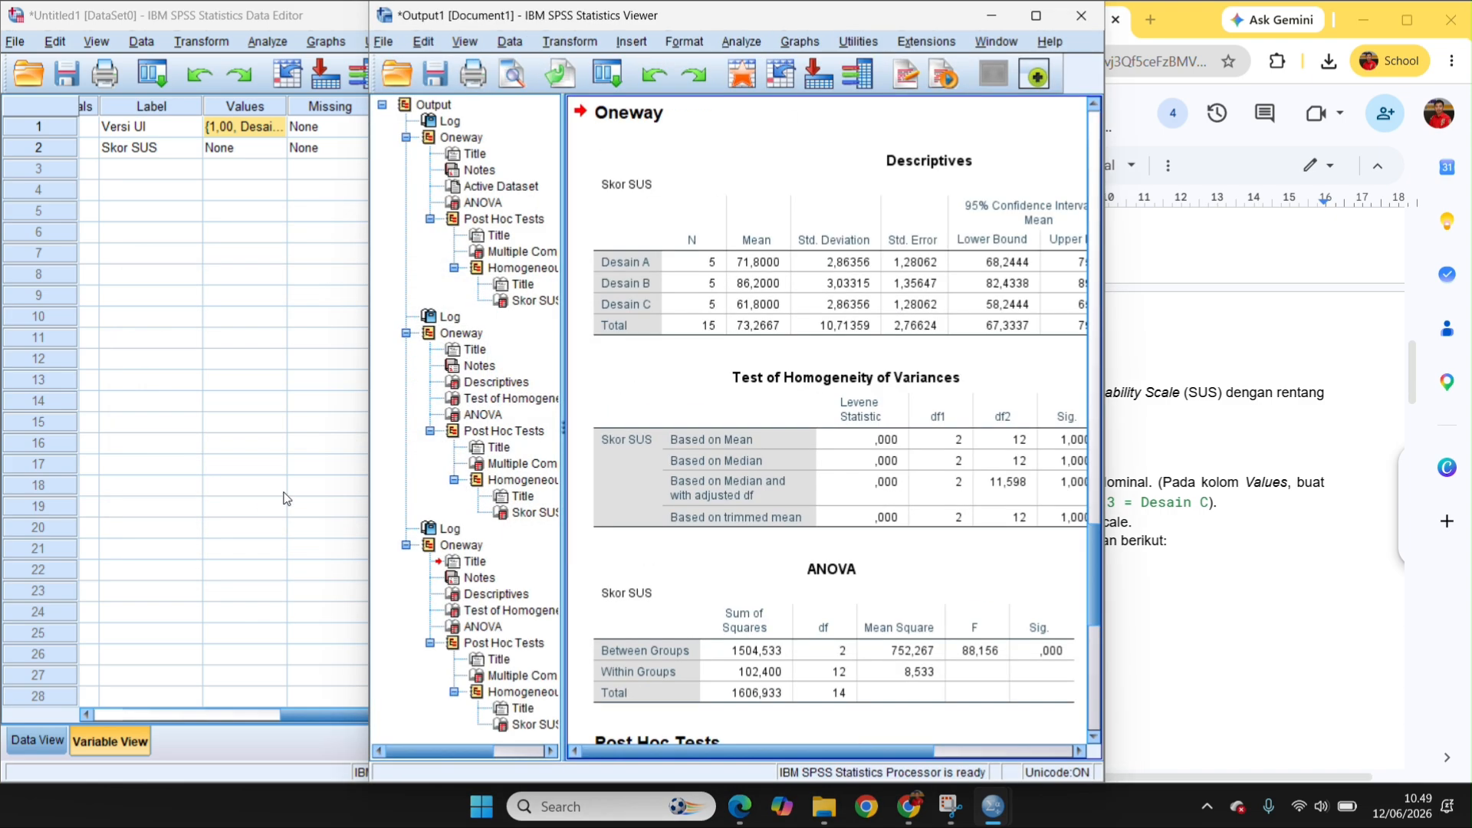
Step: Place the new output beside the module and find the module's section Bagian 3: Interpretasi Output
click(1036, 16)
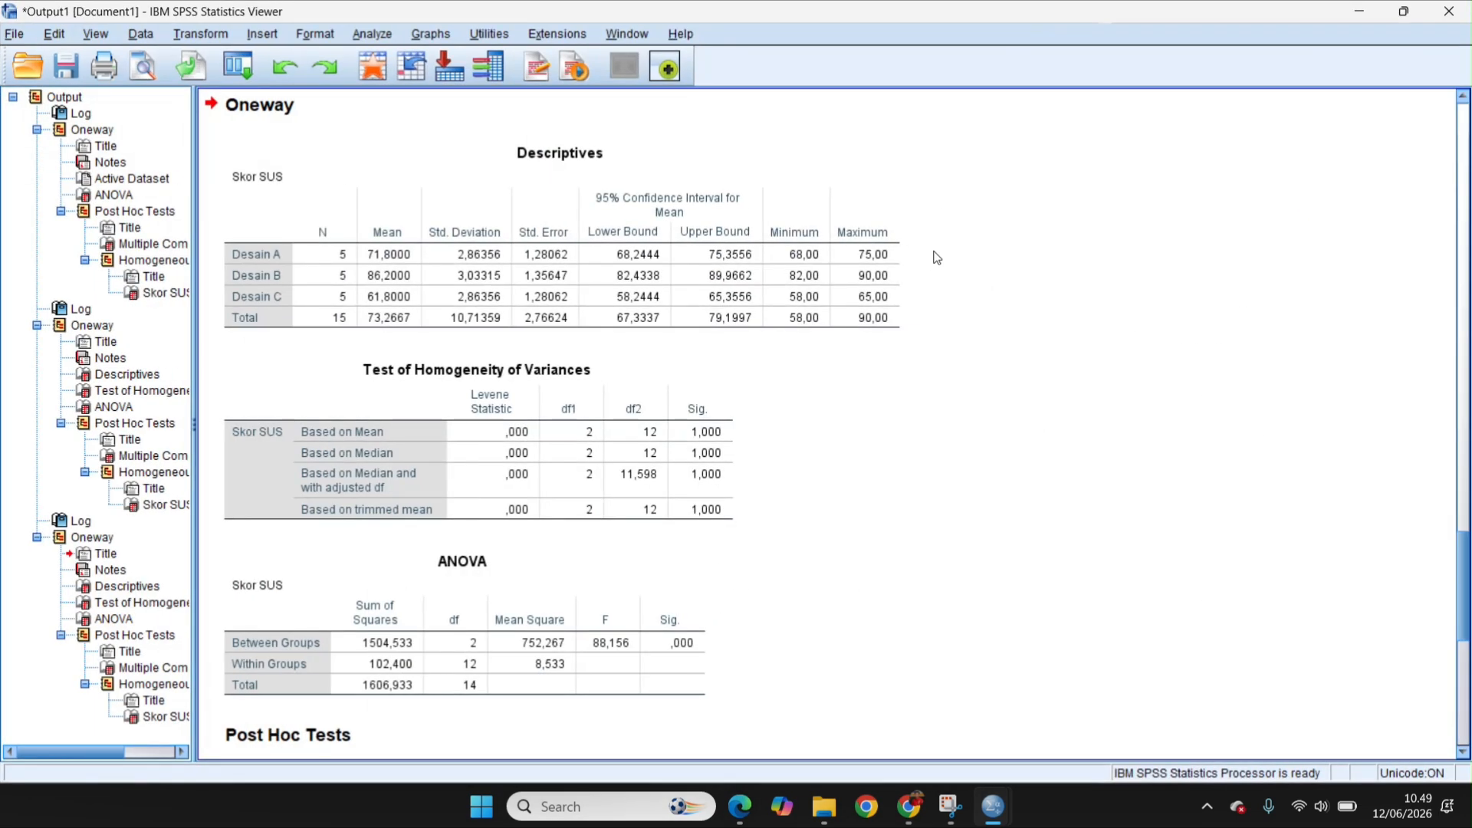
key(super+Left)
scroll(1050, 512, down, 18)
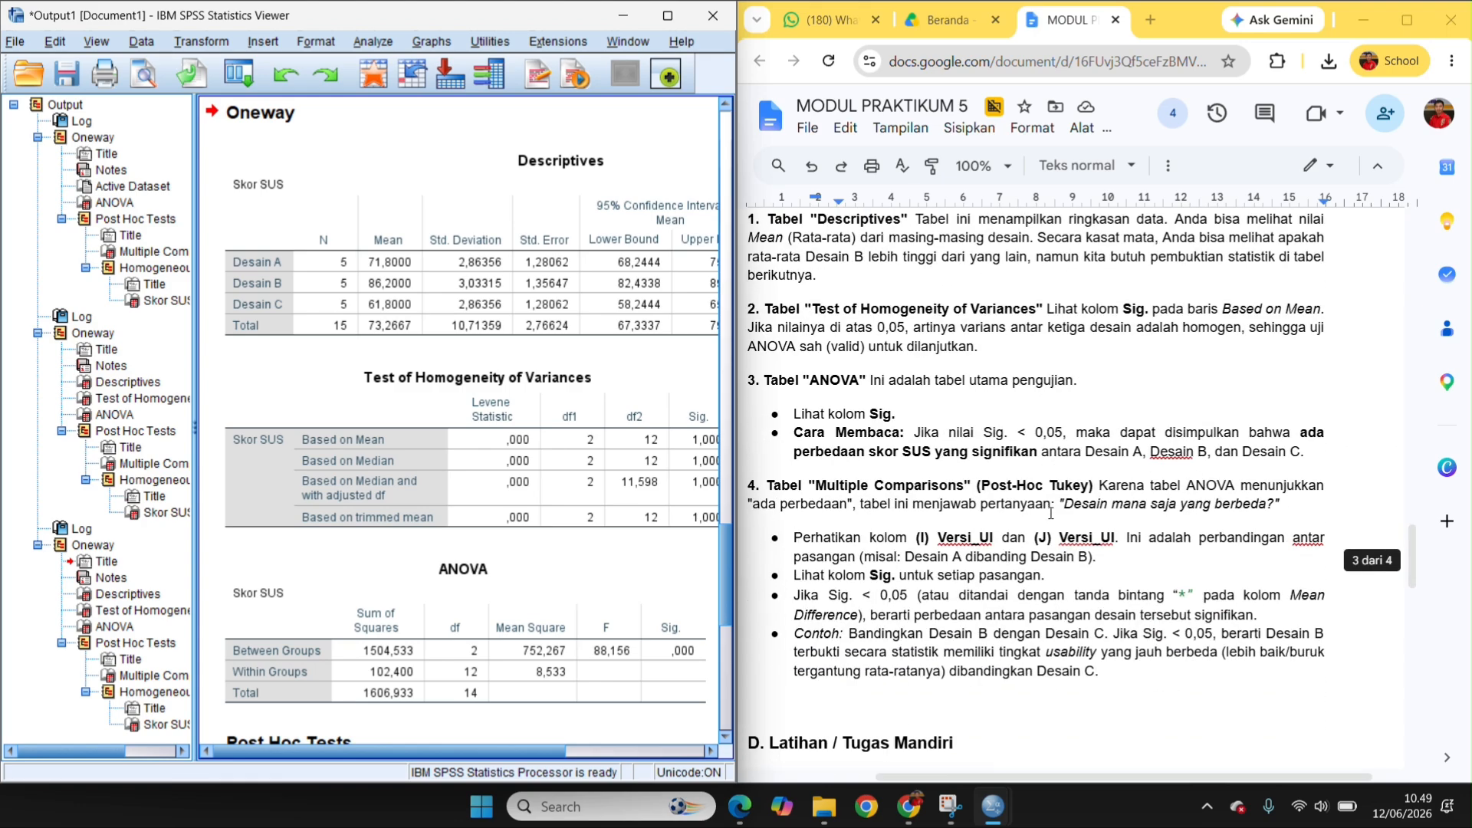
scroll(1050, 512, down, 3)
scroll(983, 464, up, 5)
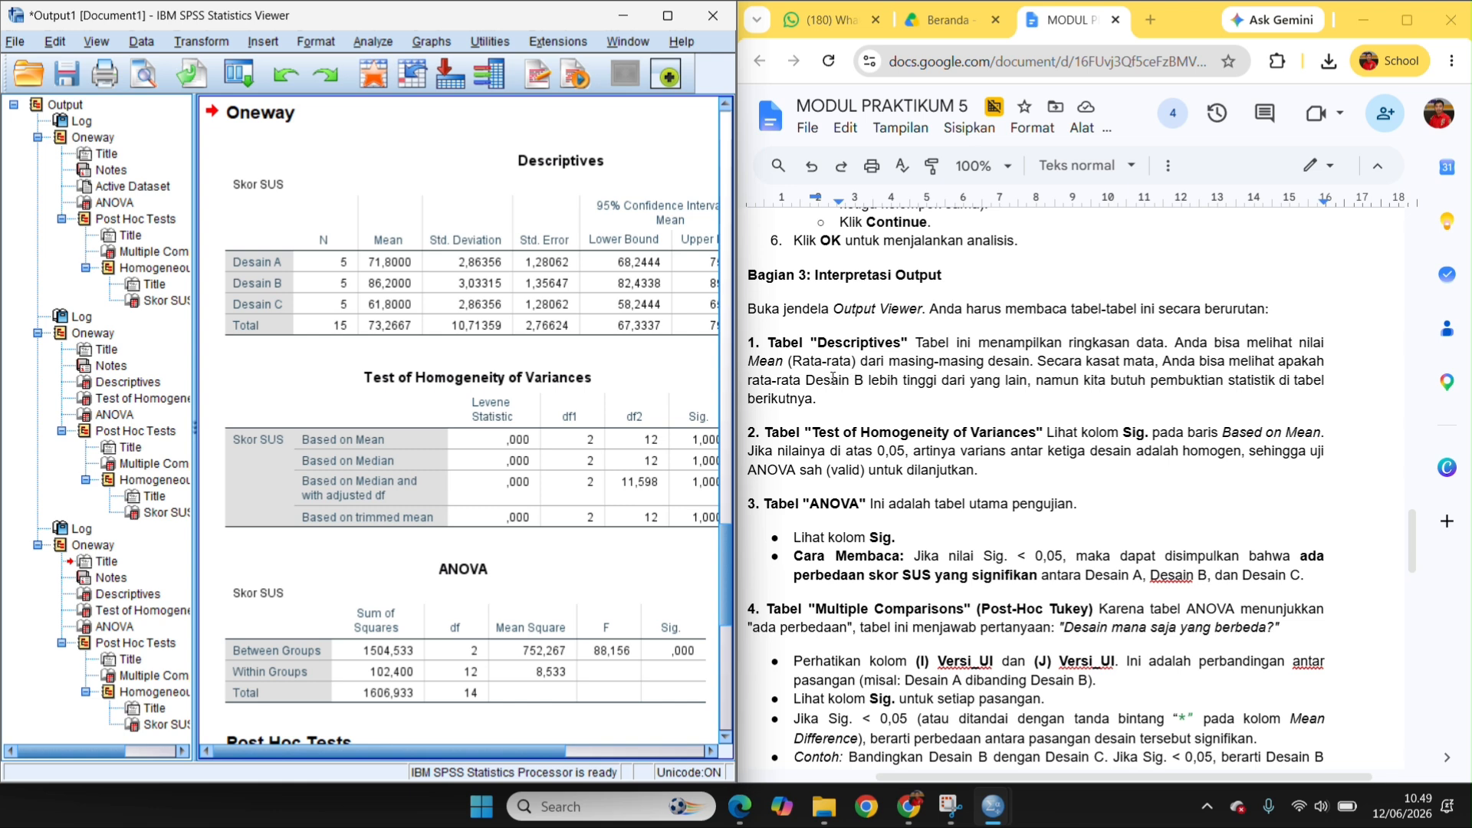
Step: Examine the mean scores of the three designs in the Descriptives table against the module's first interpretation point
drag(781, 379, 863, 380)
click(862, 380)
click(469, 308)
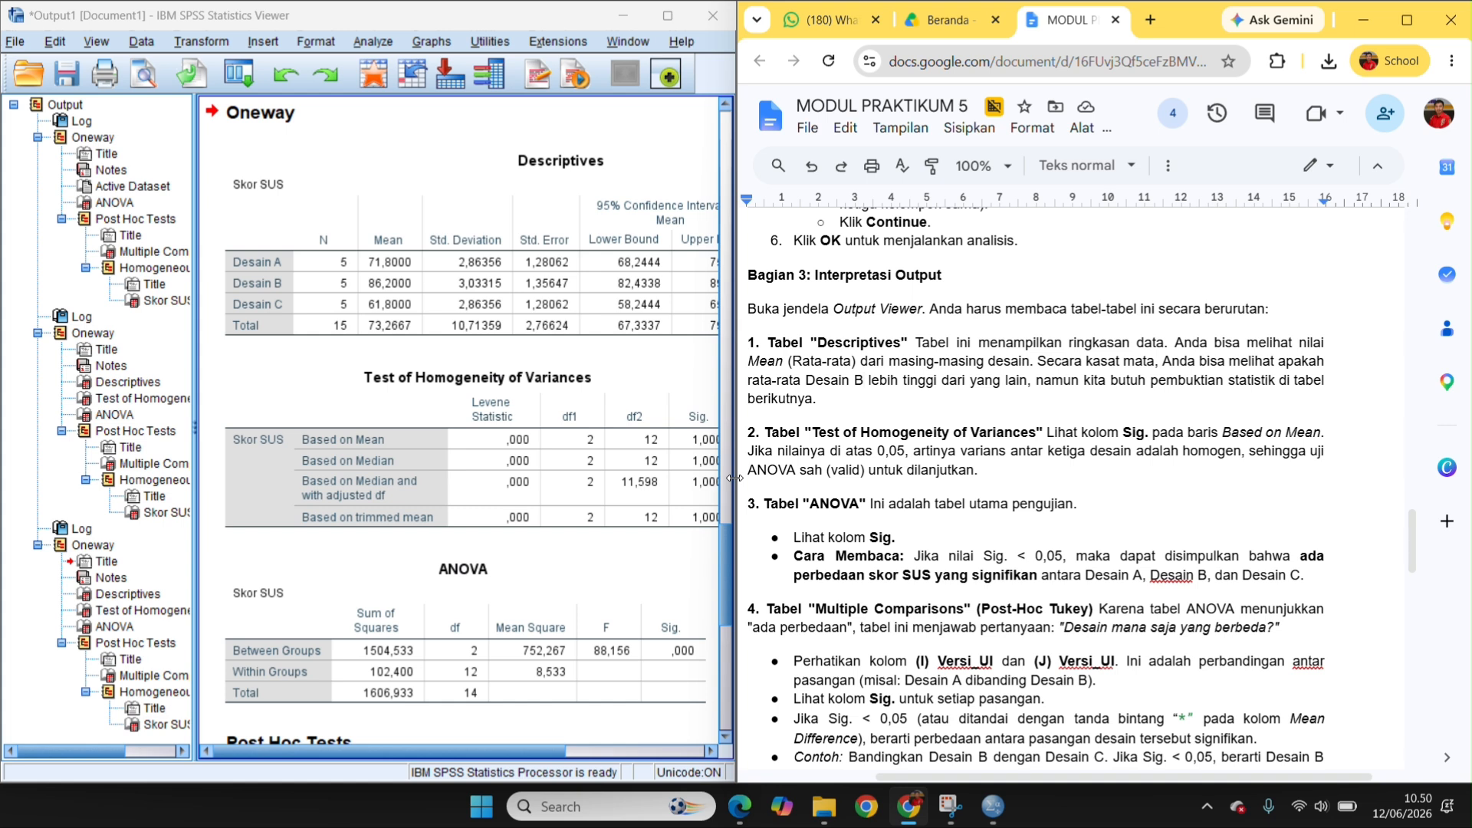
Step: Compare the Based on Mean significance in the Test of Homogeneity of Variances table with the module's 0,05 criterion
drag(780, 434, 926, 433)
click(916, 453)
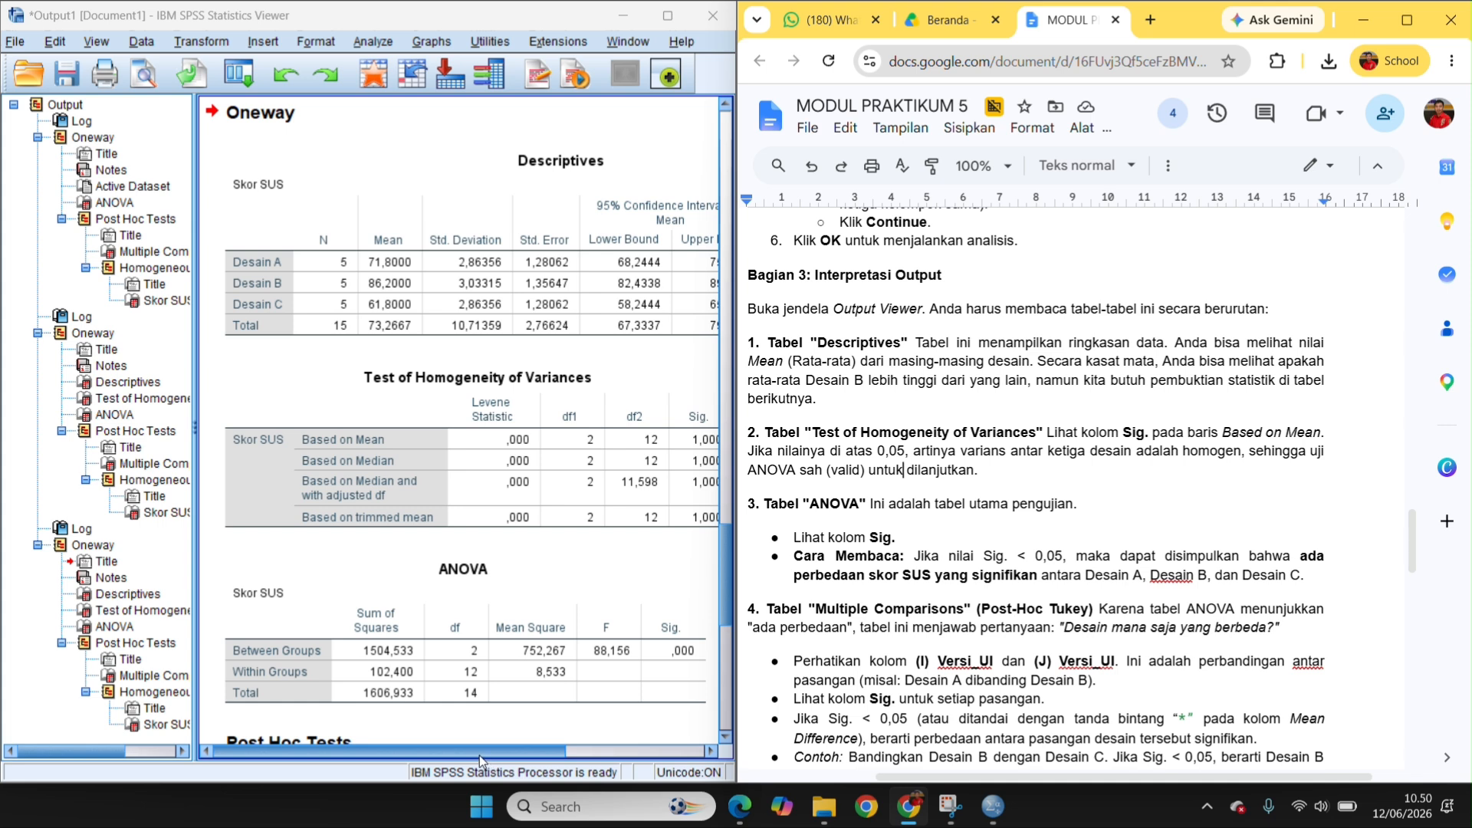
drag(480, 757, 508, 756)
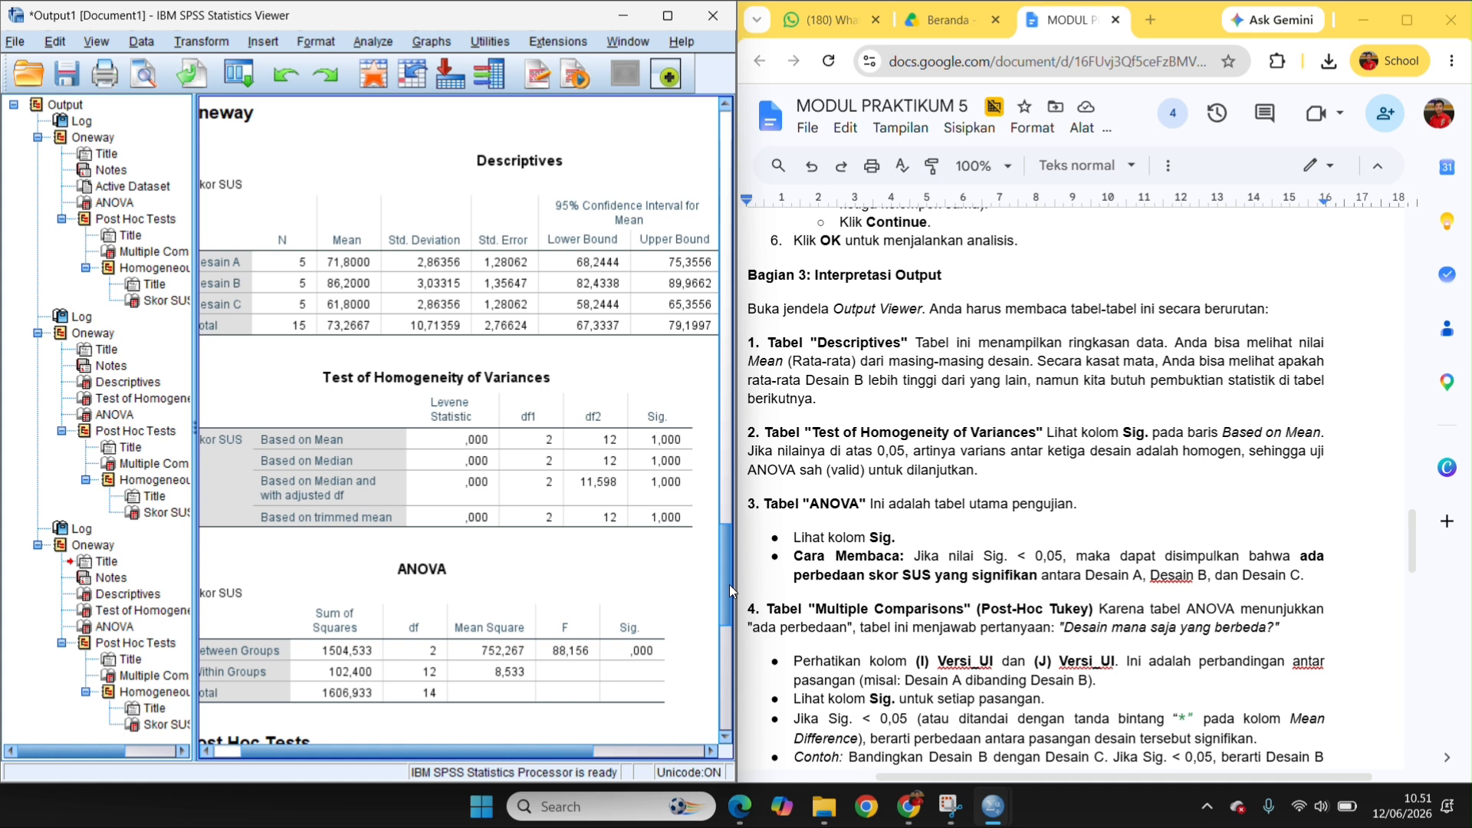
scroll(730, 605, down, 3)
drag(730, 606, 733, 622)
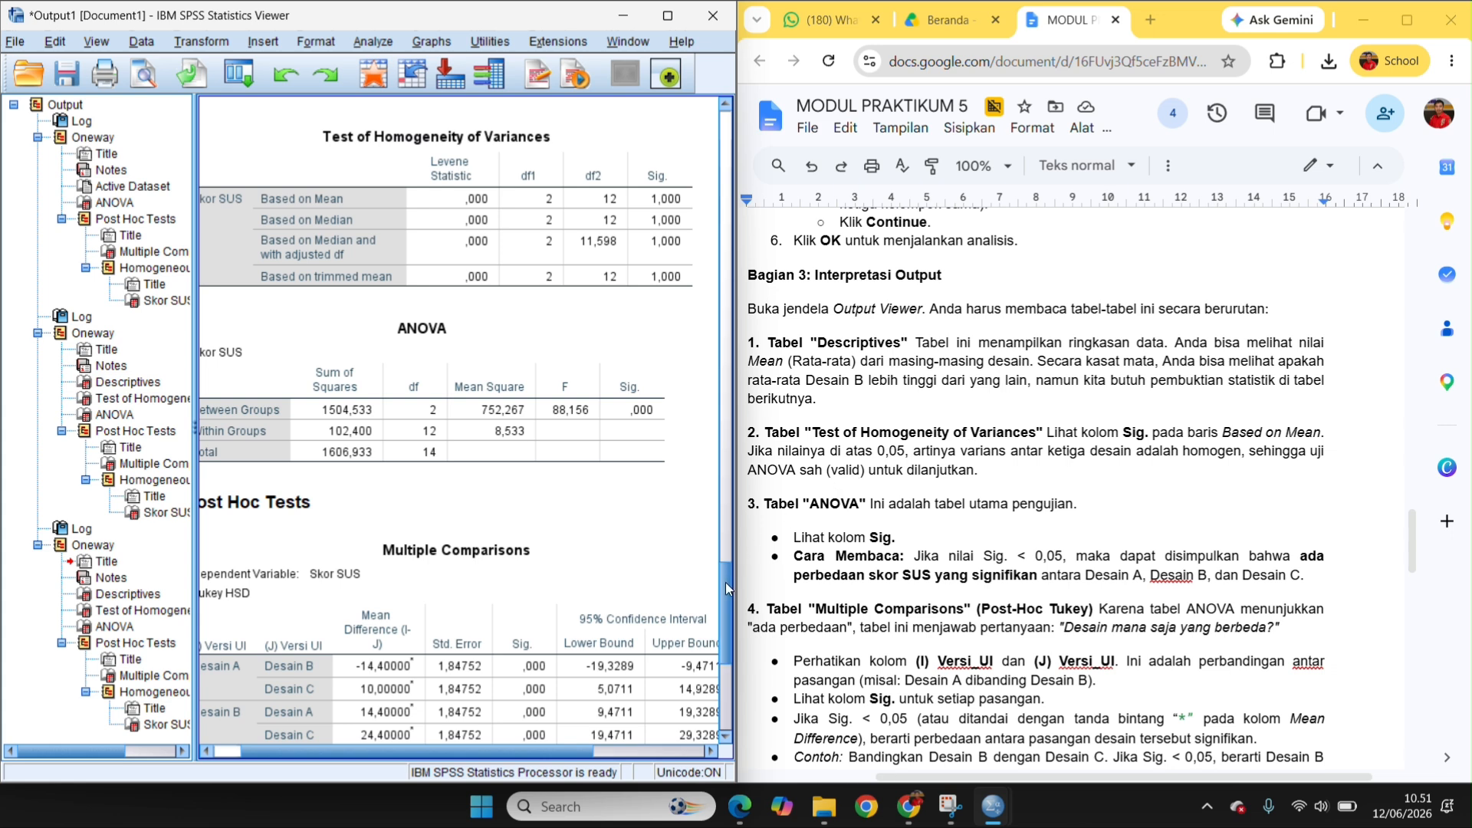
scroll(728, 595, down, 1)
scroll(728, 595, up, 5)
click(428, 363)
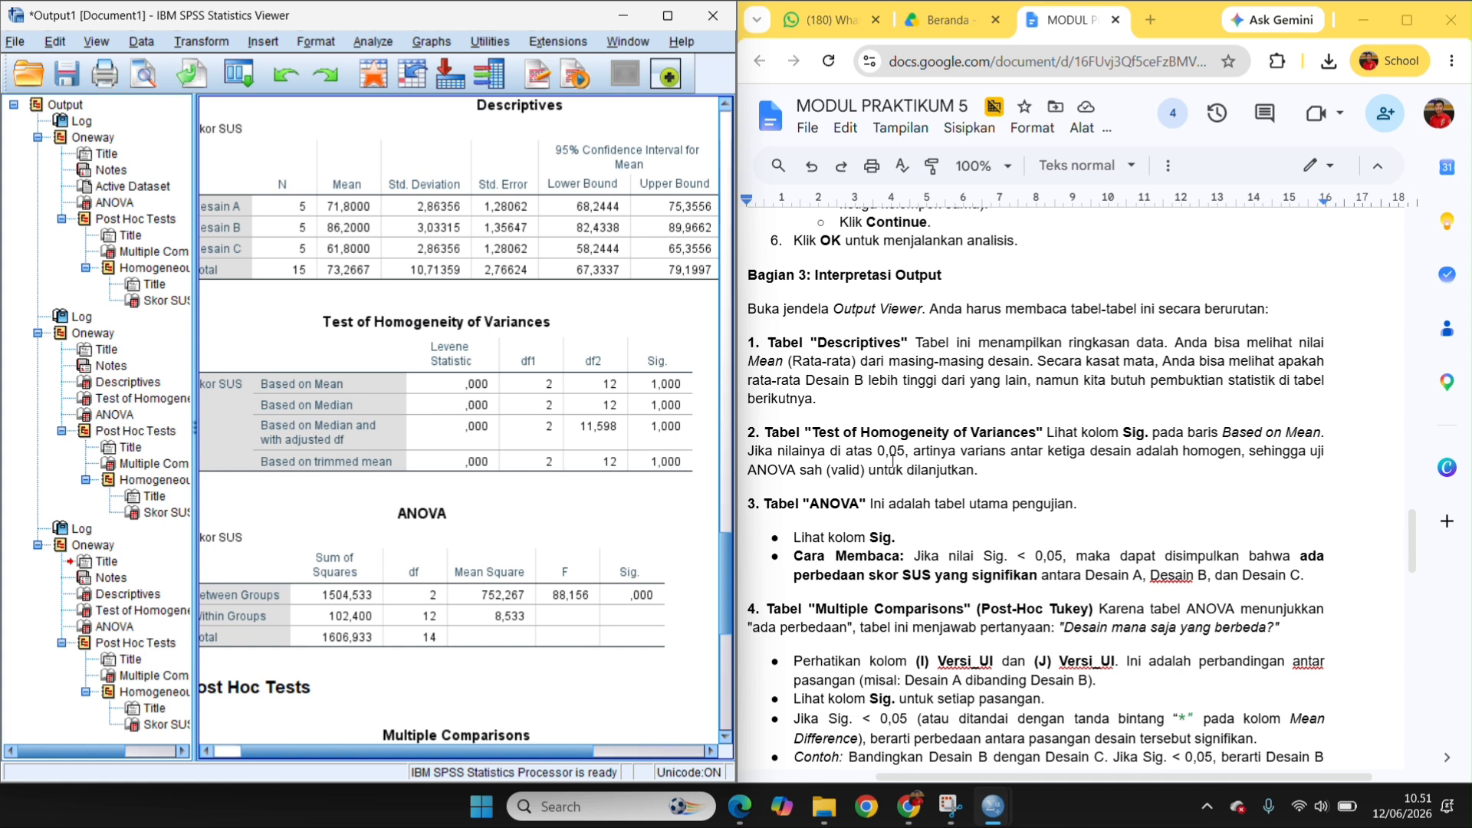
click(684, 408)
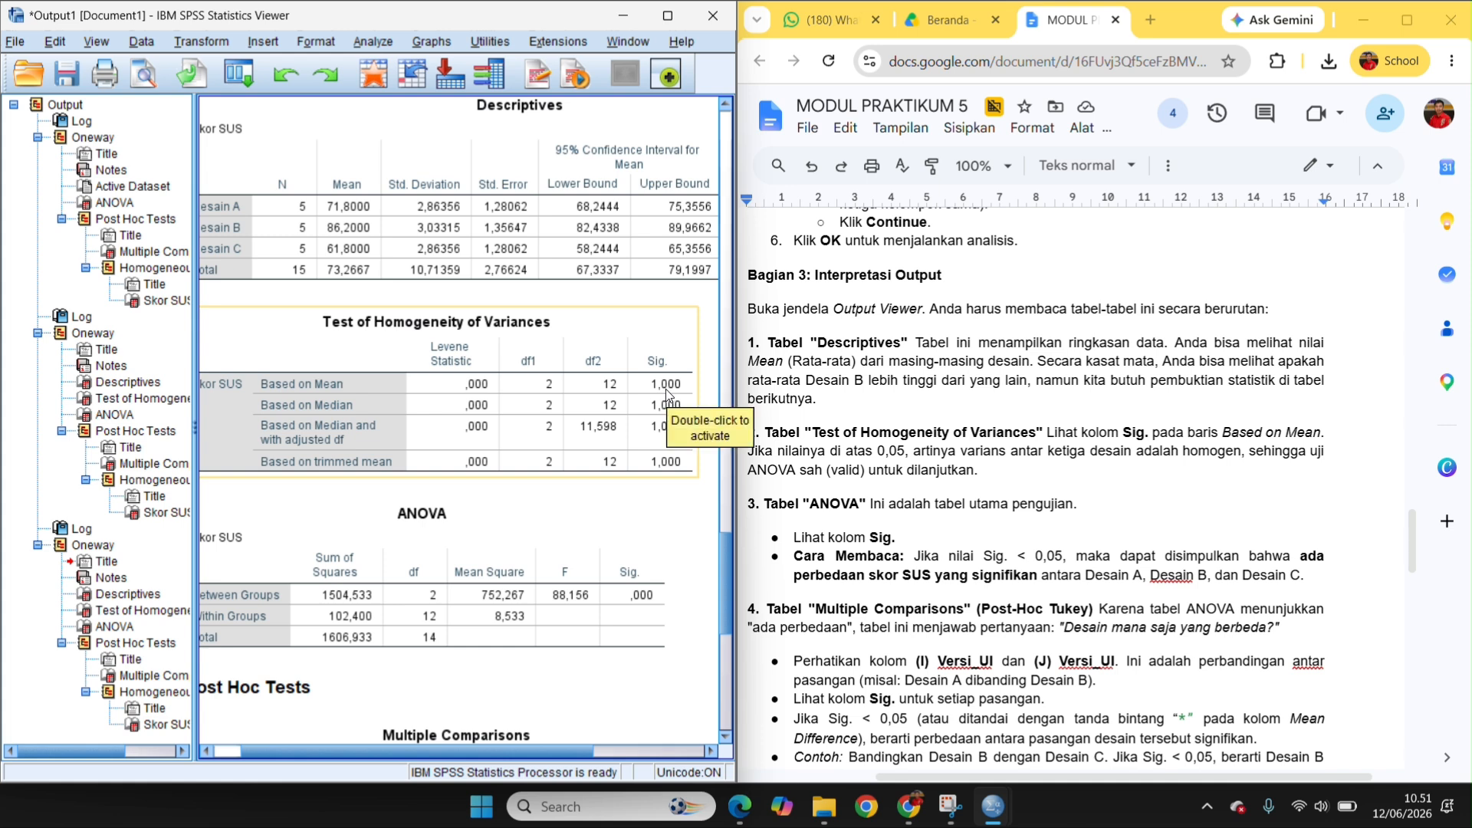
click(833, 450)
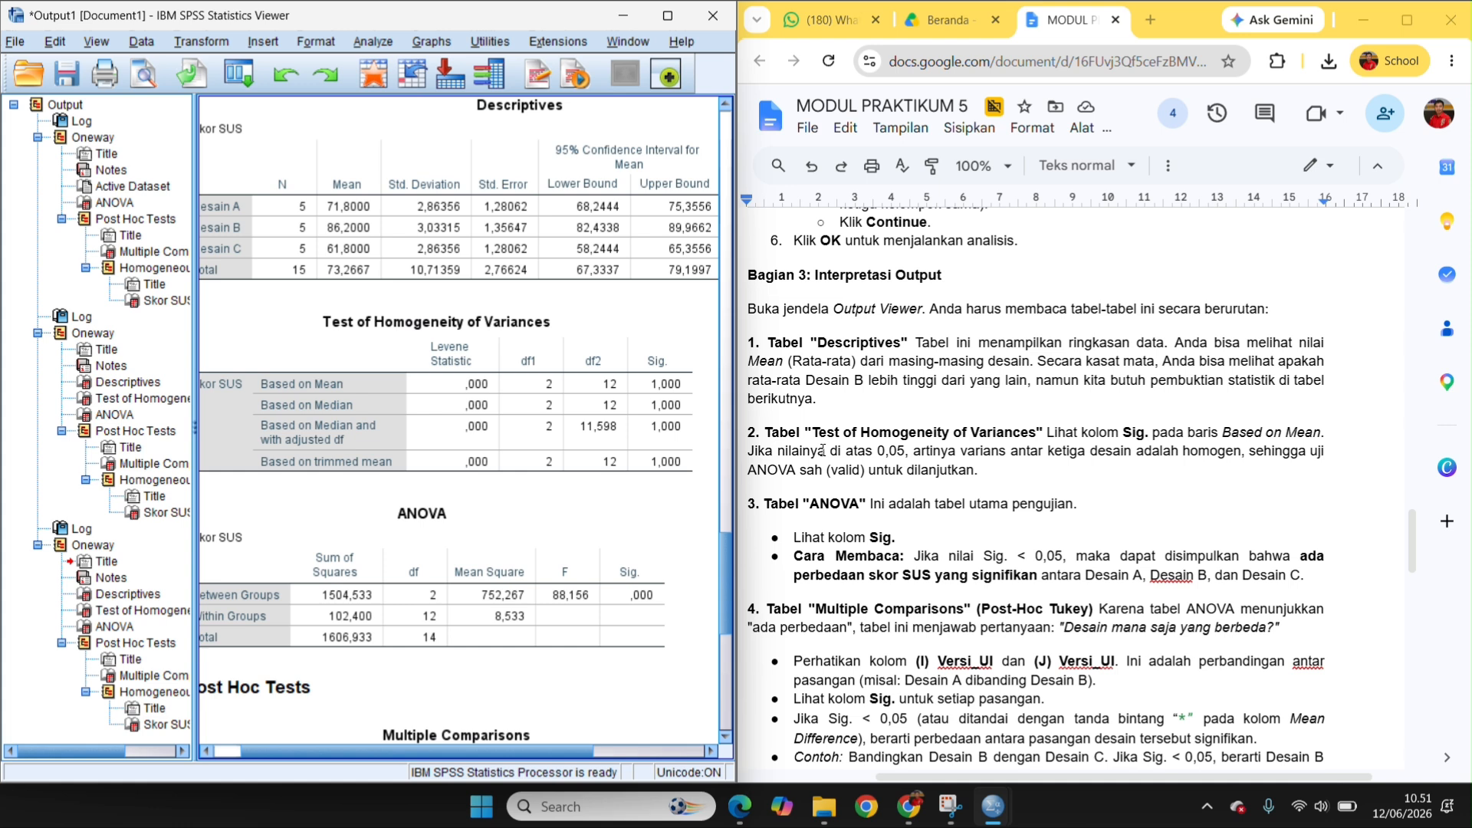
click(687, 402)
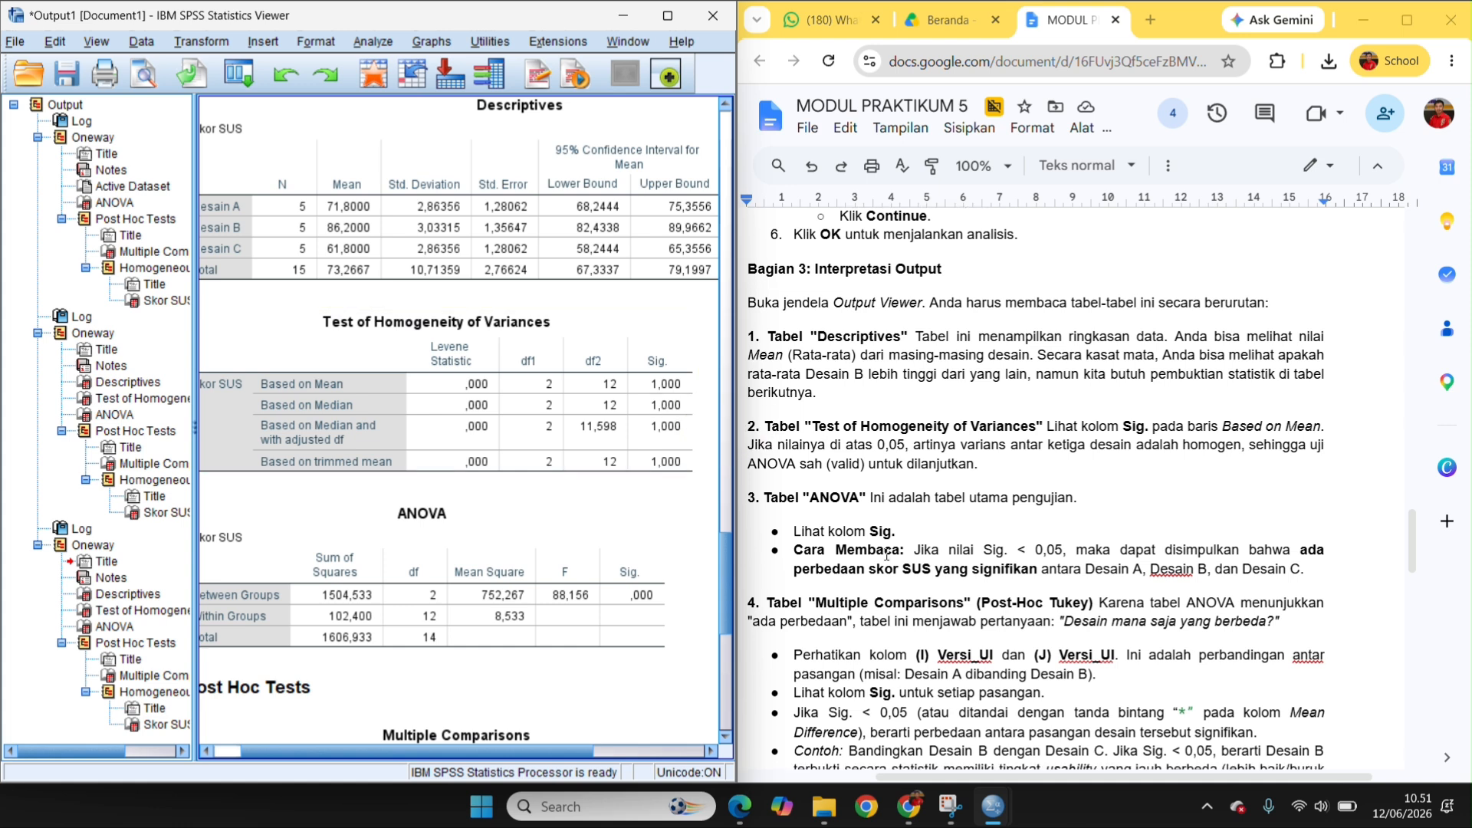
Step: Check the Sig. value in the ANOVA table against the module's reading rule of Sig. < 0,05
scroll(887, 555, down, 1)
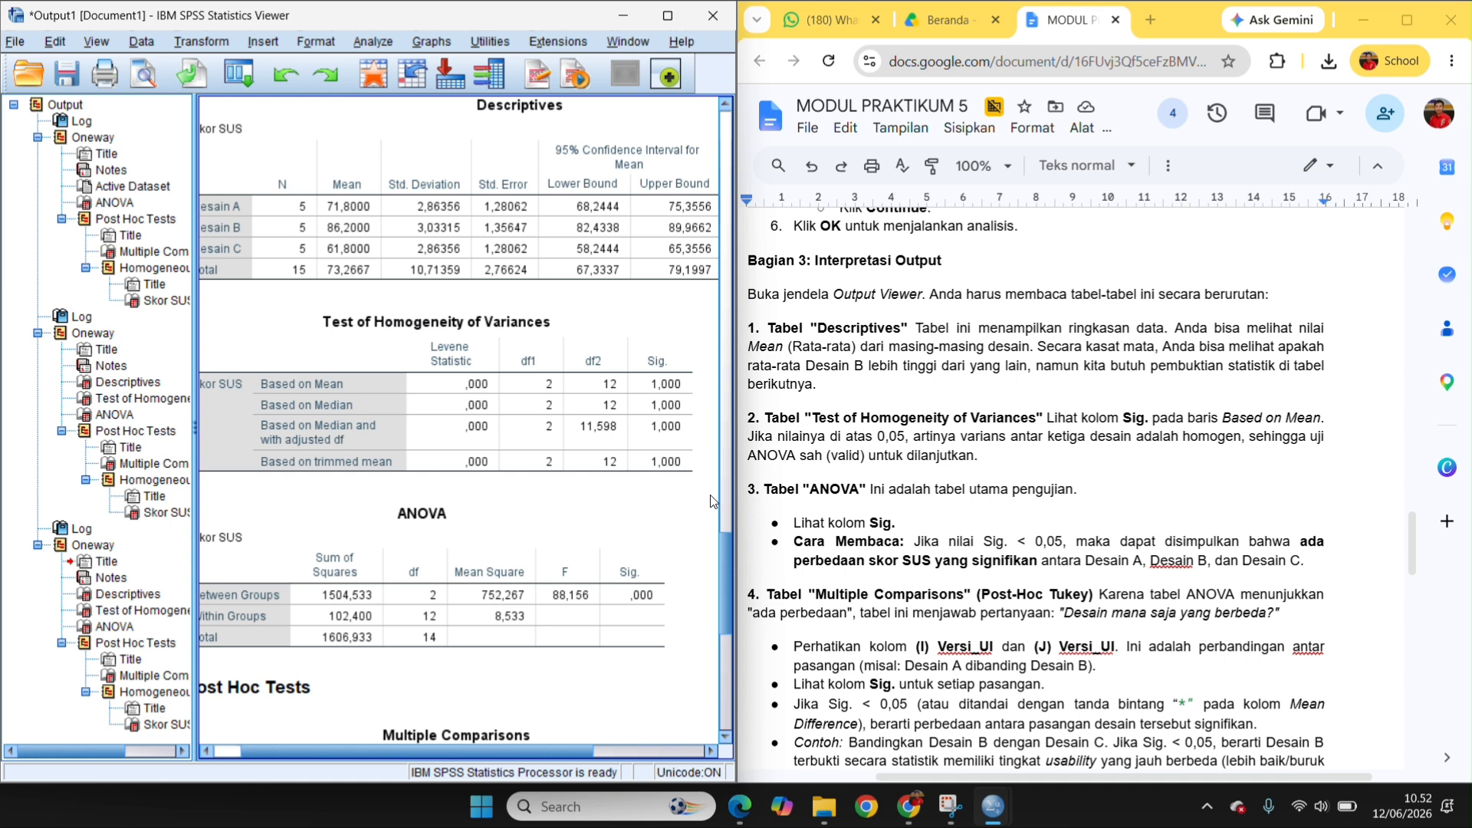
scroll(821, 524, down, 1)
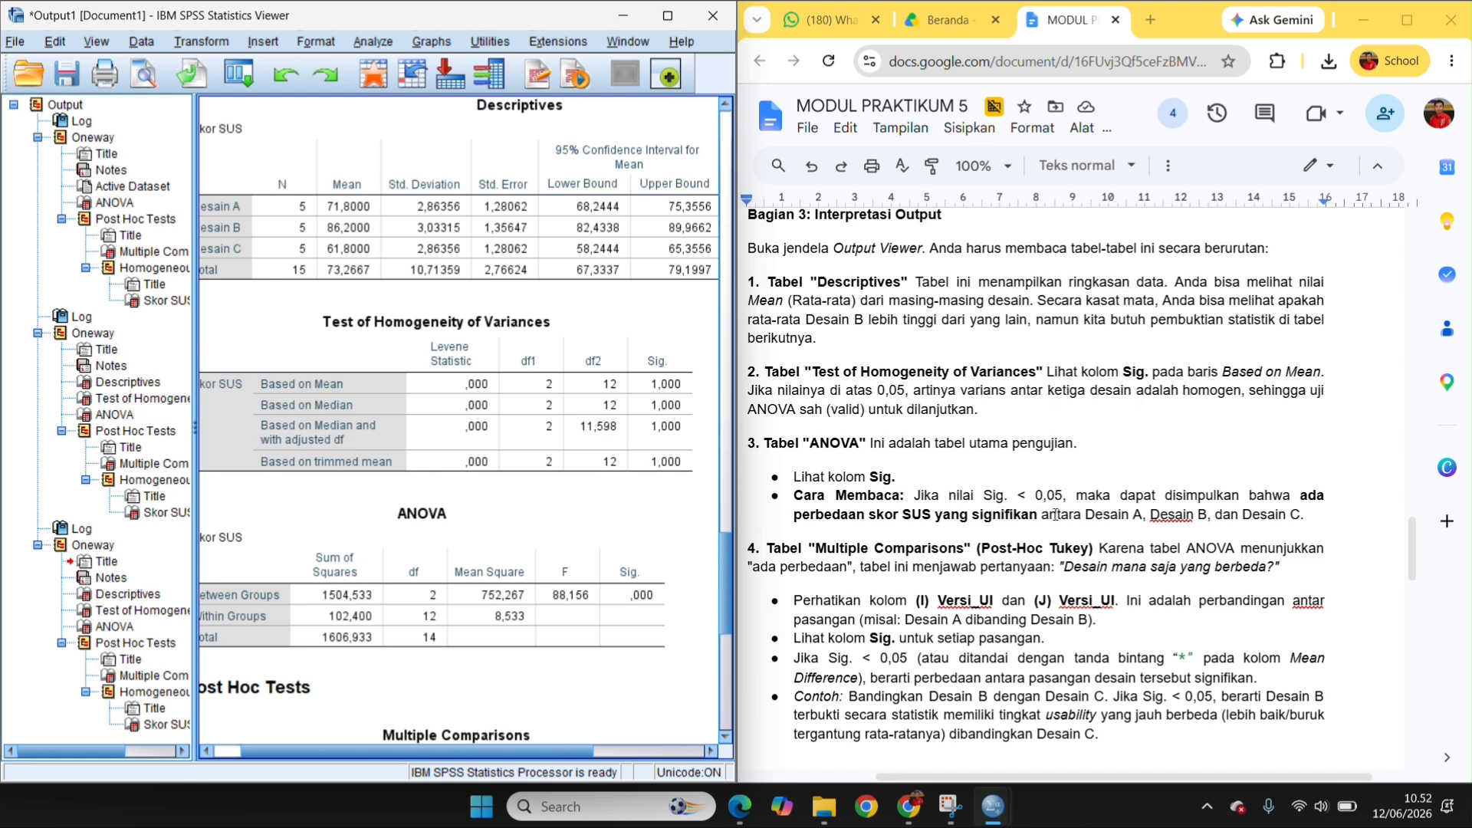
click(672, 607)
scroll(944, 575, down, 1)
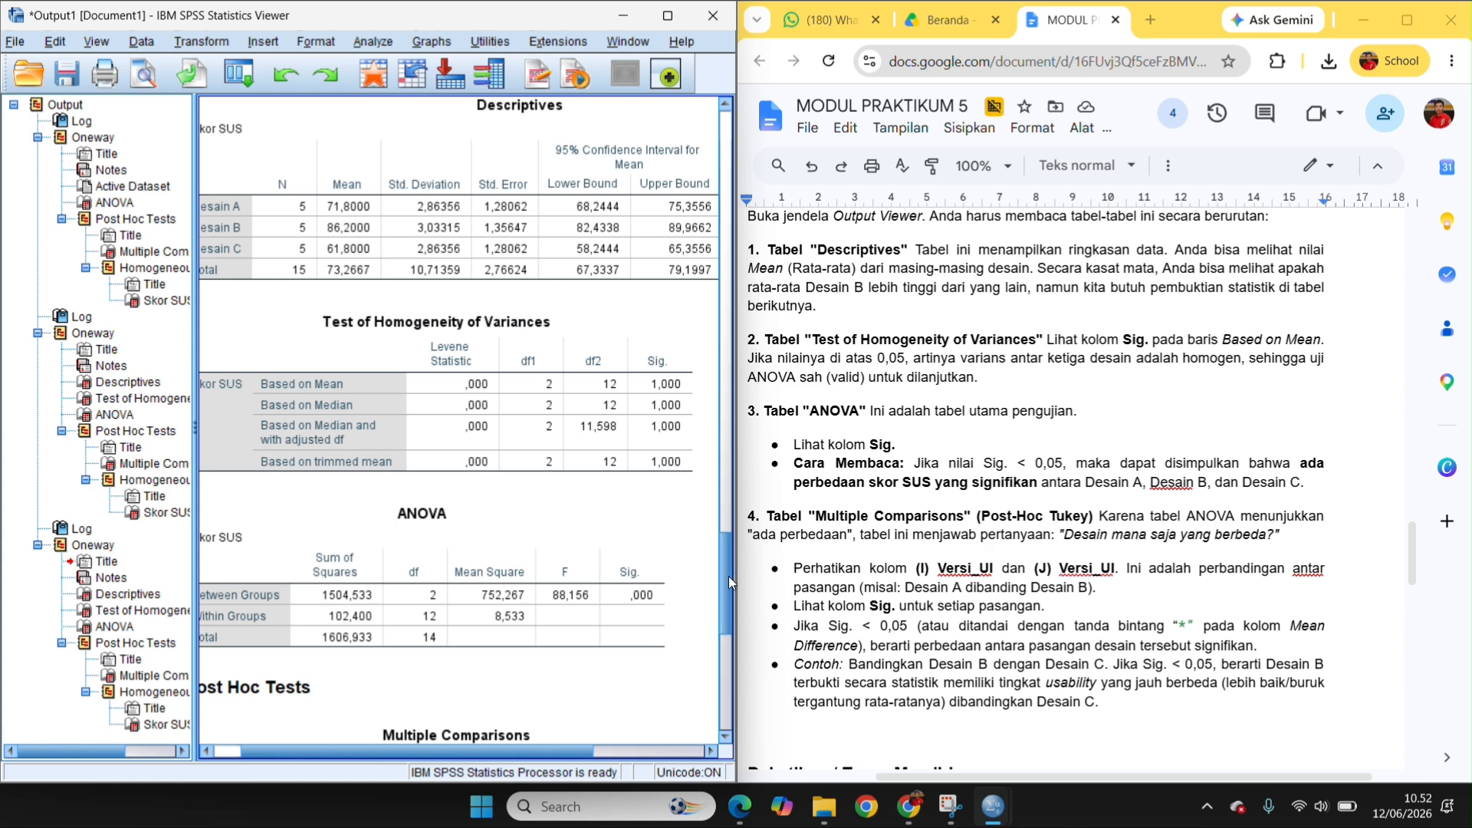
Step: Examine the Tukey Multiple Comparisons table for each design pair using the module's fourth point, and move on to section D. Latihan / Tugas Mandiri
drag(728, 577, 729, 586)
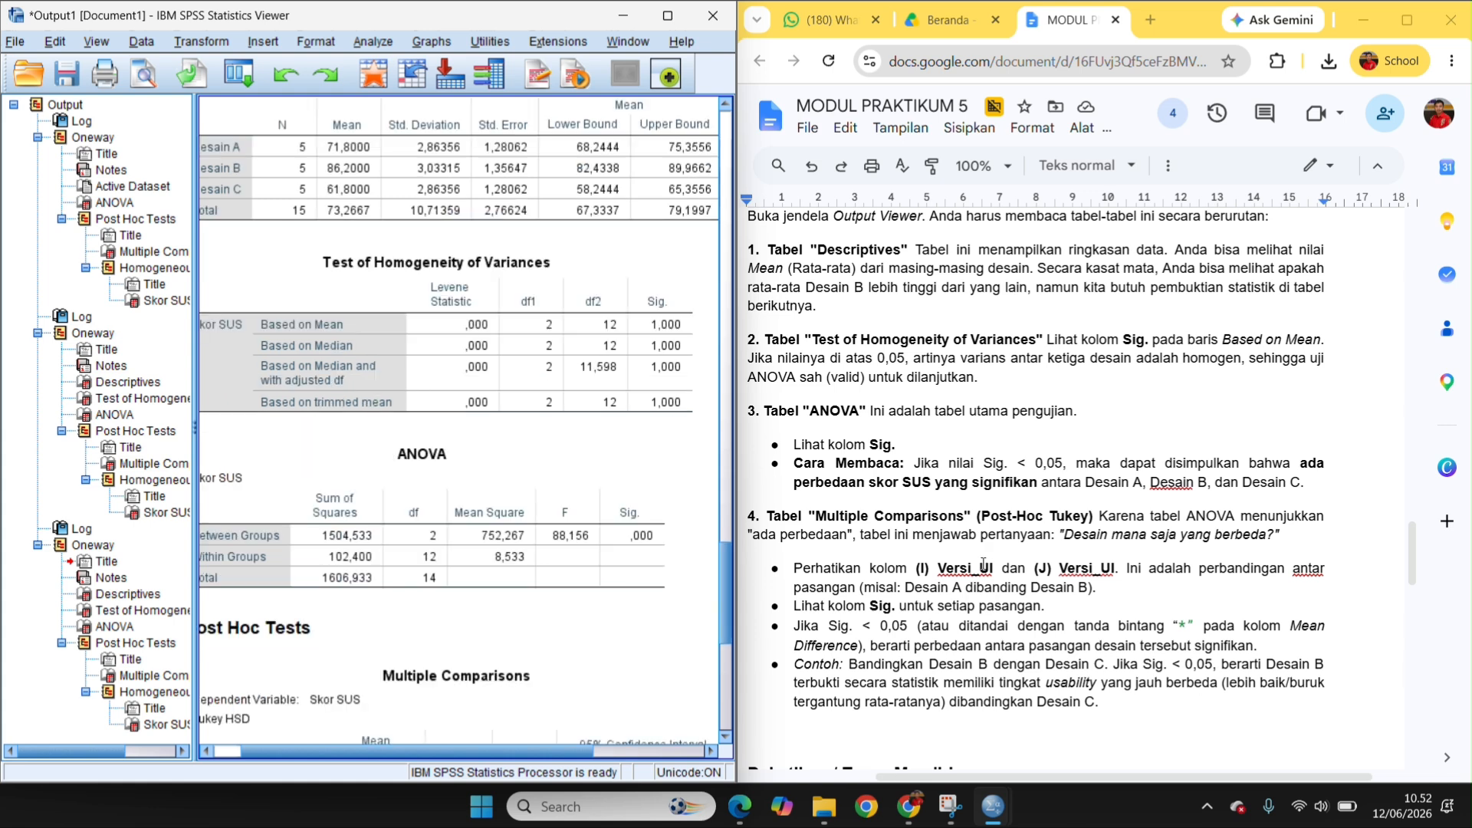
scroll(984, 564, down, 1)
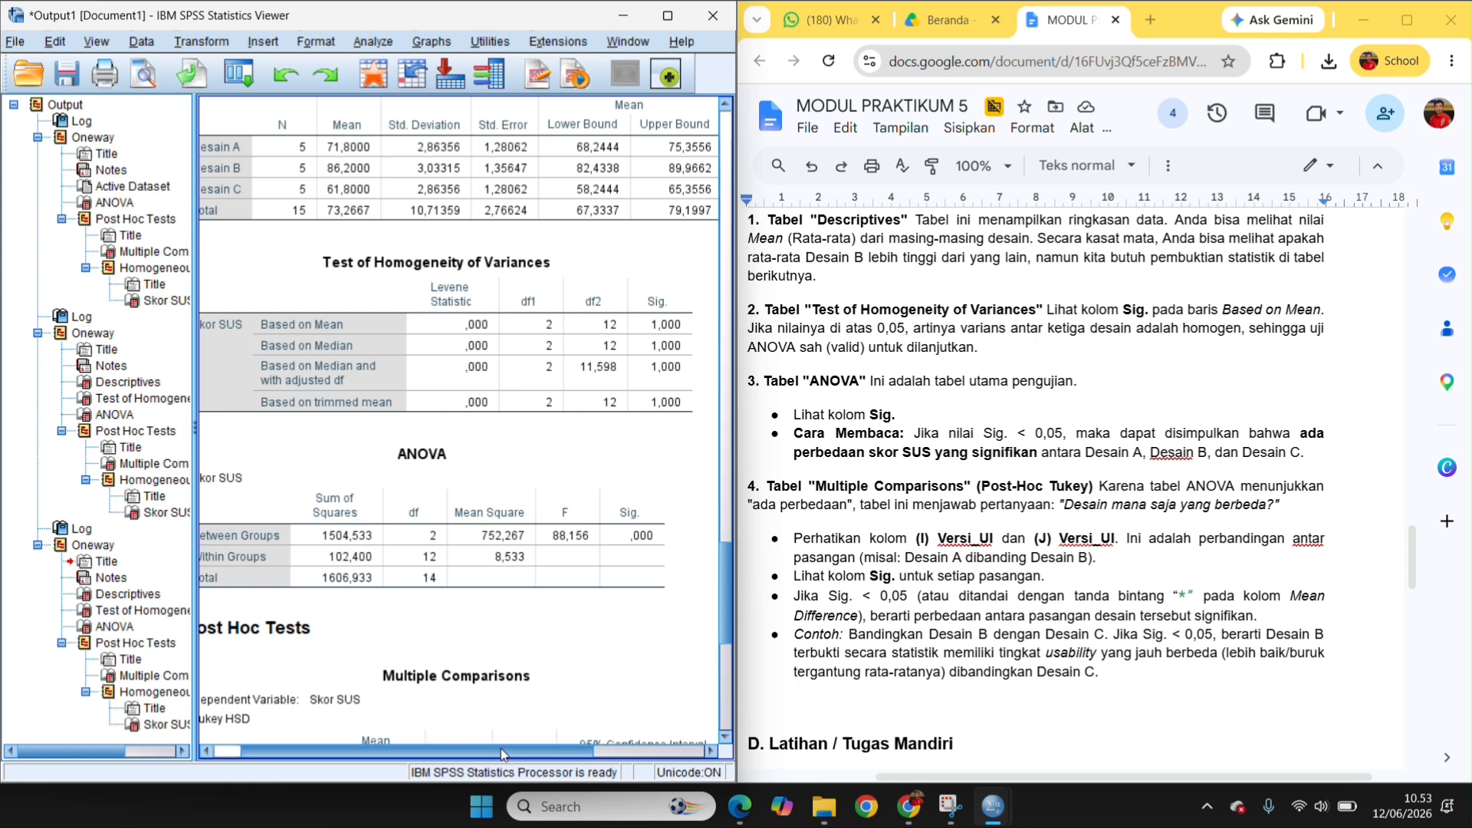
drag(494, 751, 444, 756)
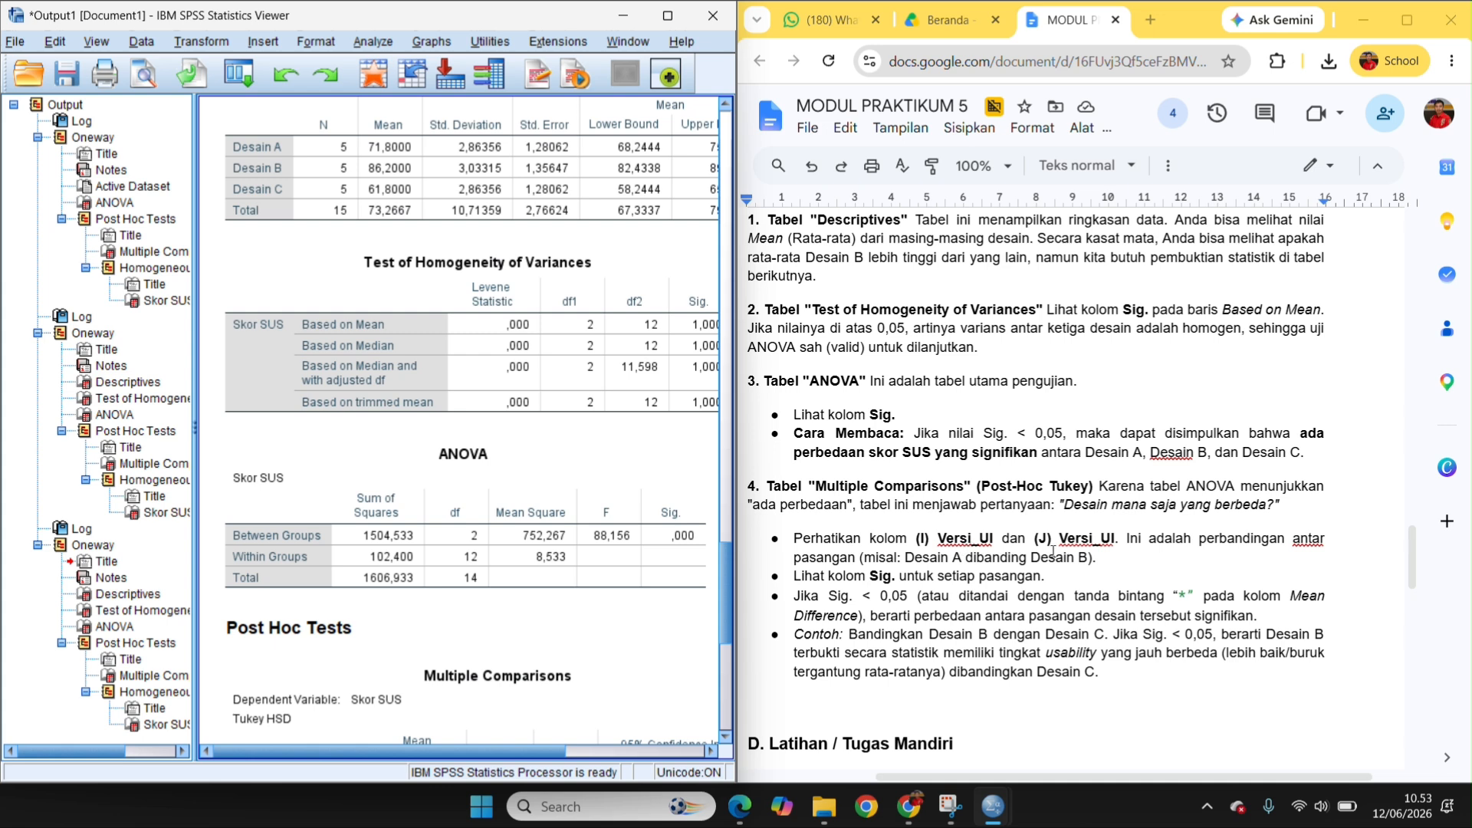
scroll(403, 641, down, 8)
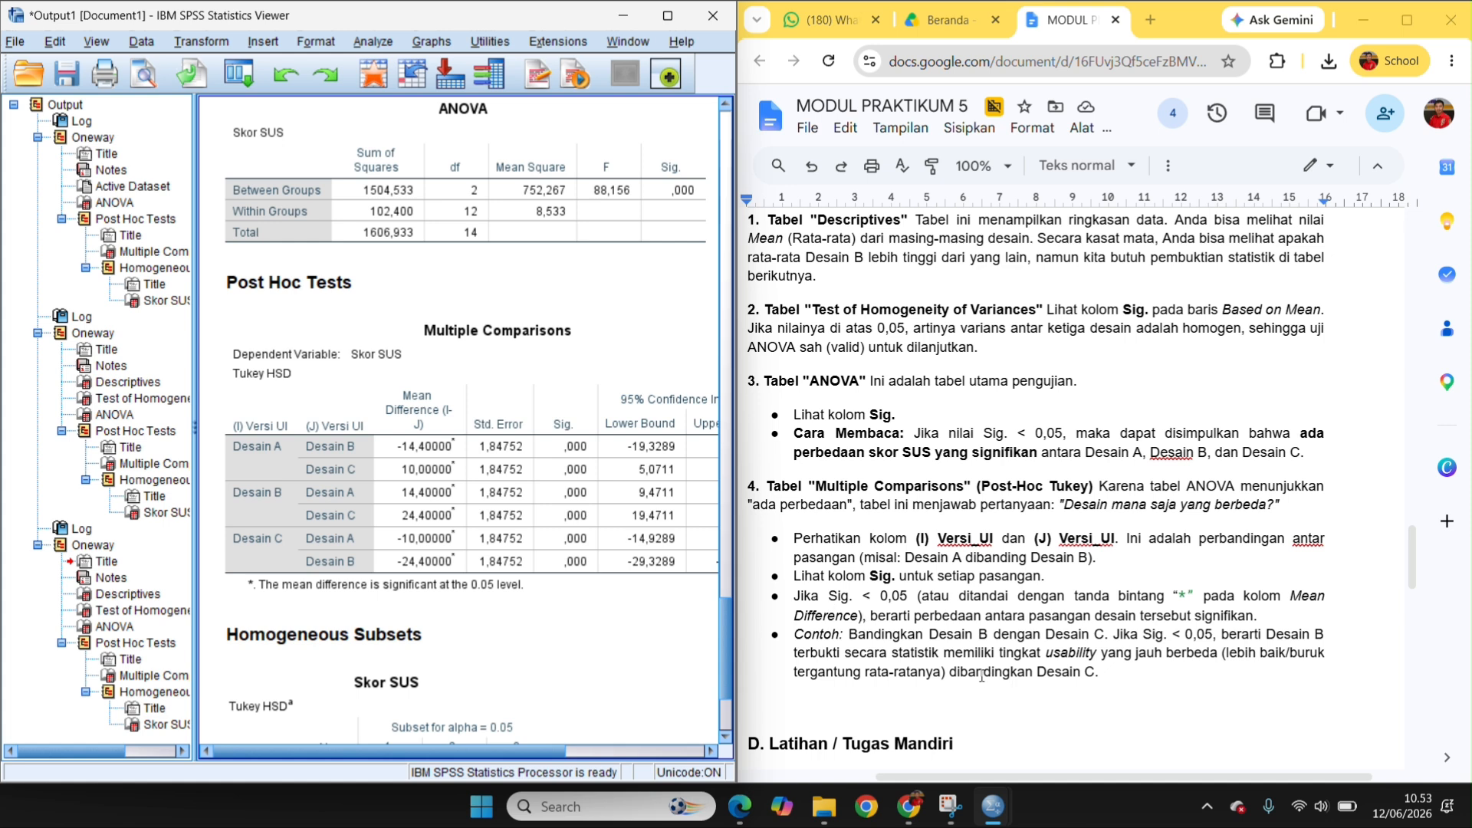
click(460, 497)
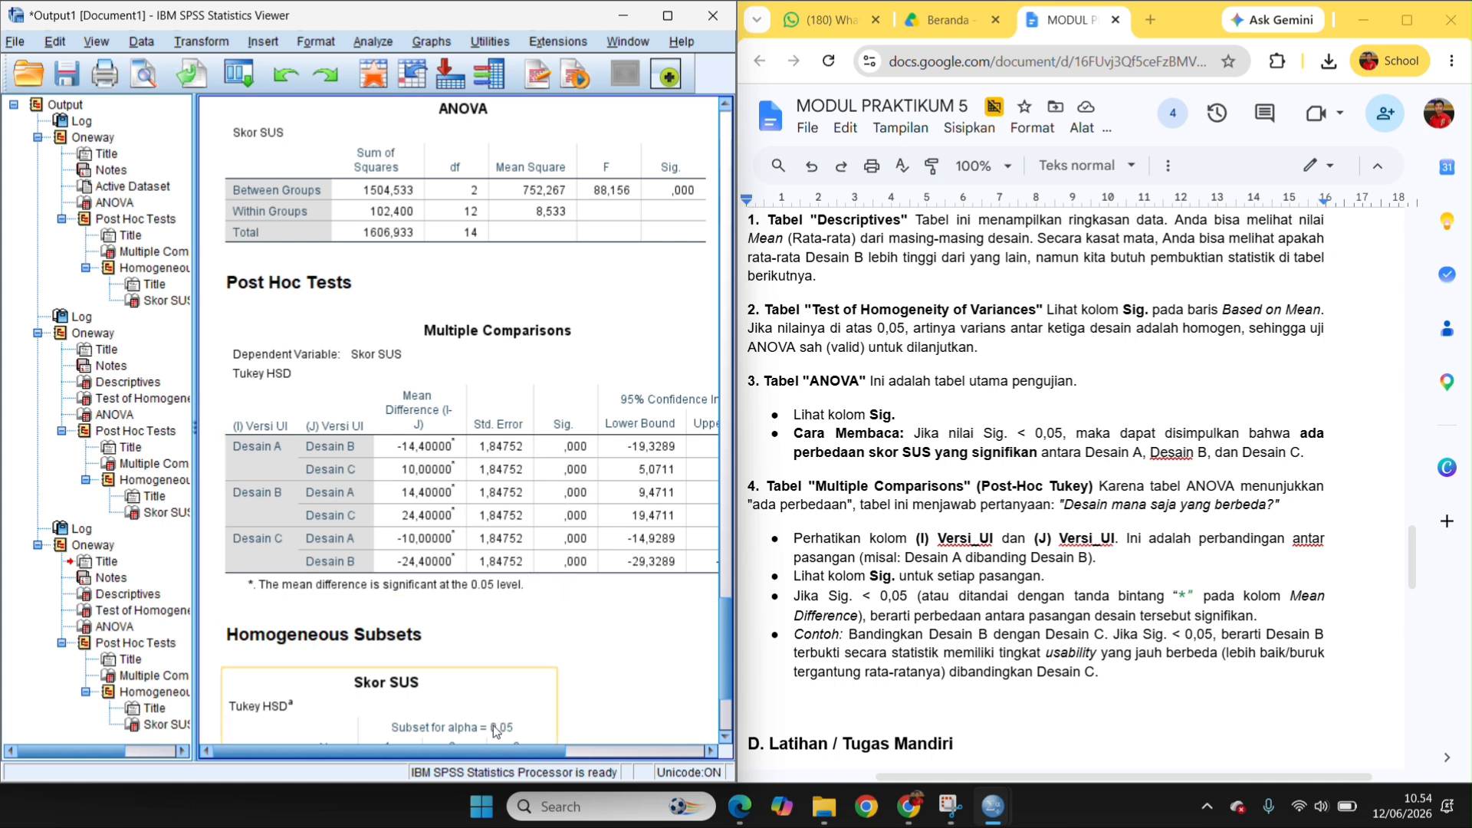
drag(479, 752, 498, 752)
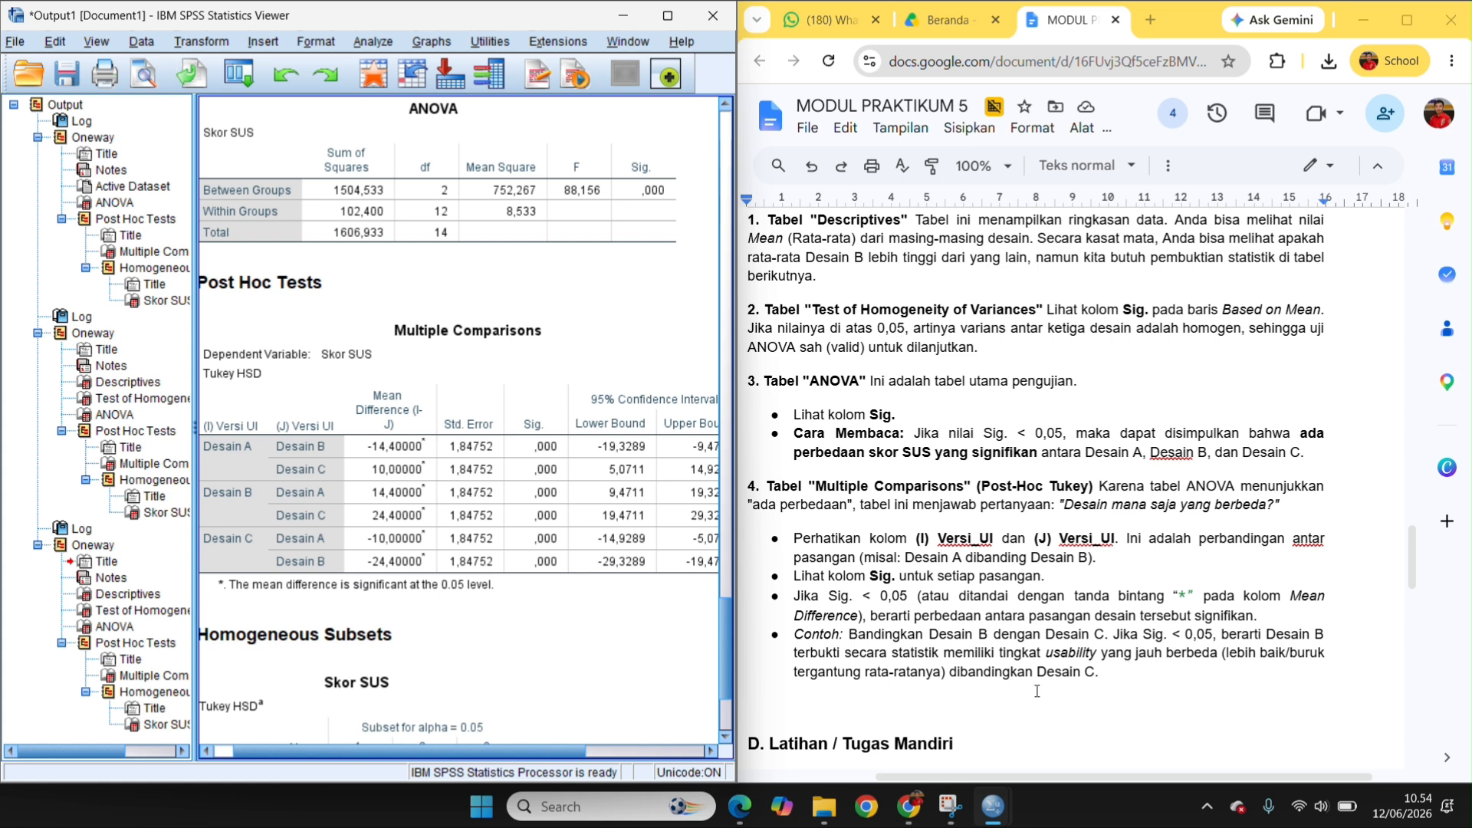
scroll(1037, 691, down, 1)
scroll(1053, 692, down, 3)
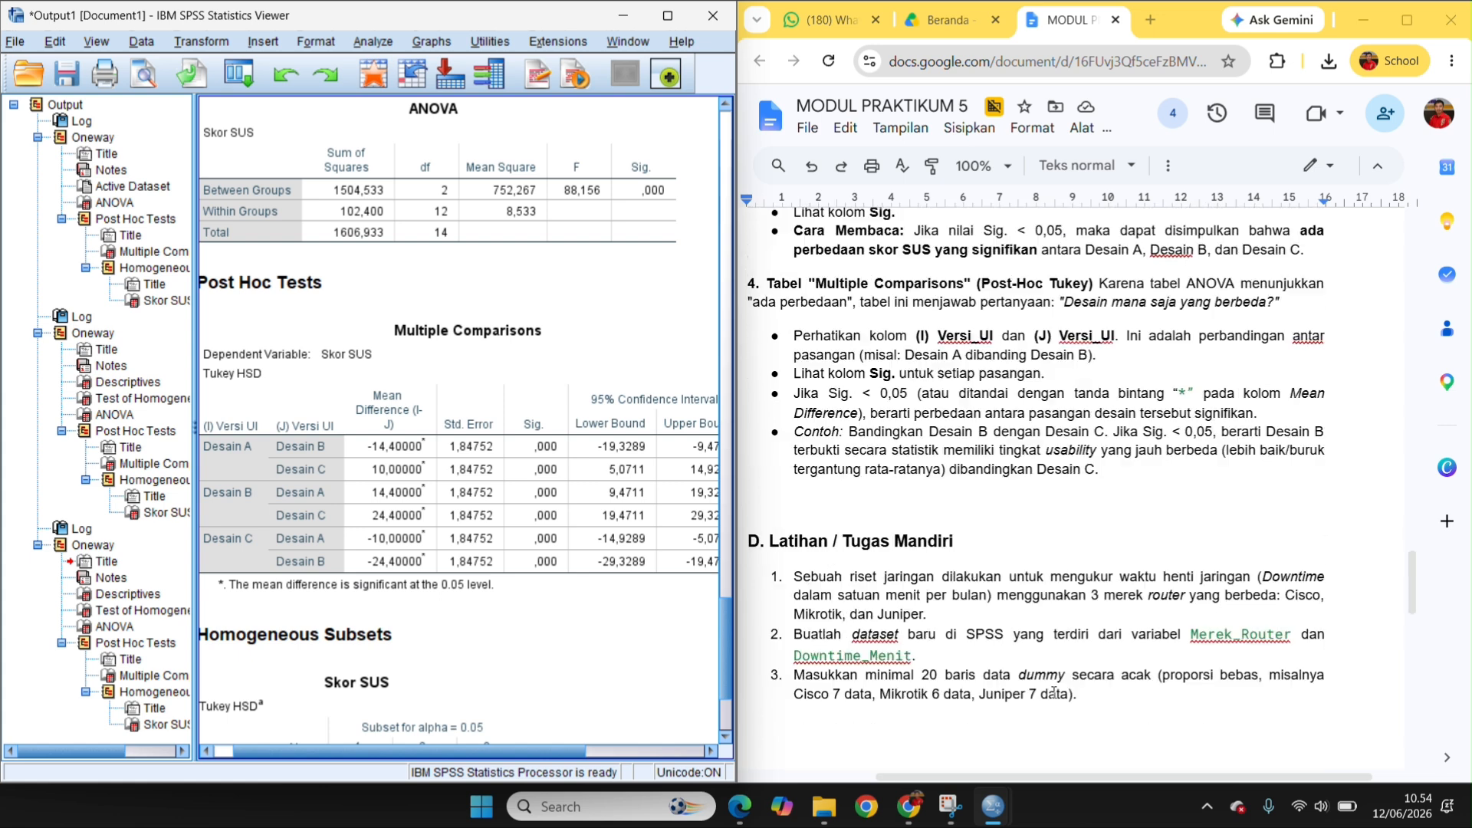